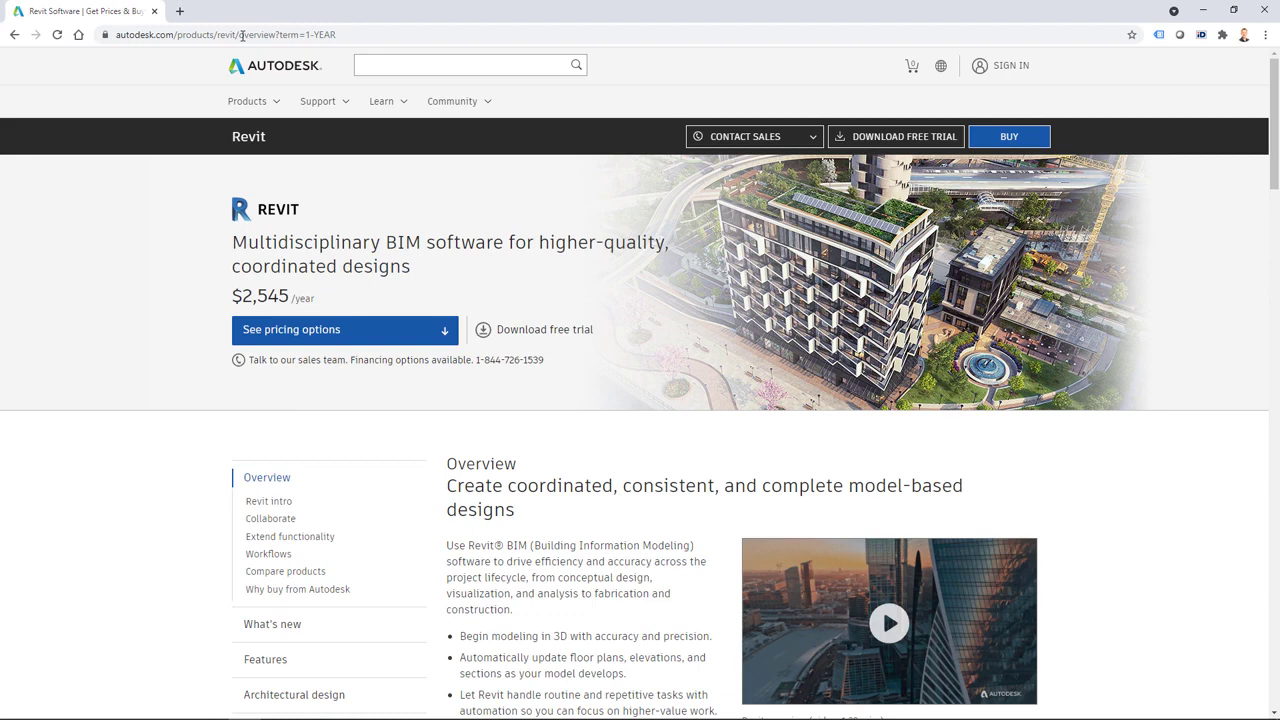
# Start the Revit free trial download and set the software use to a business user
pyautogui.click(893, 140)
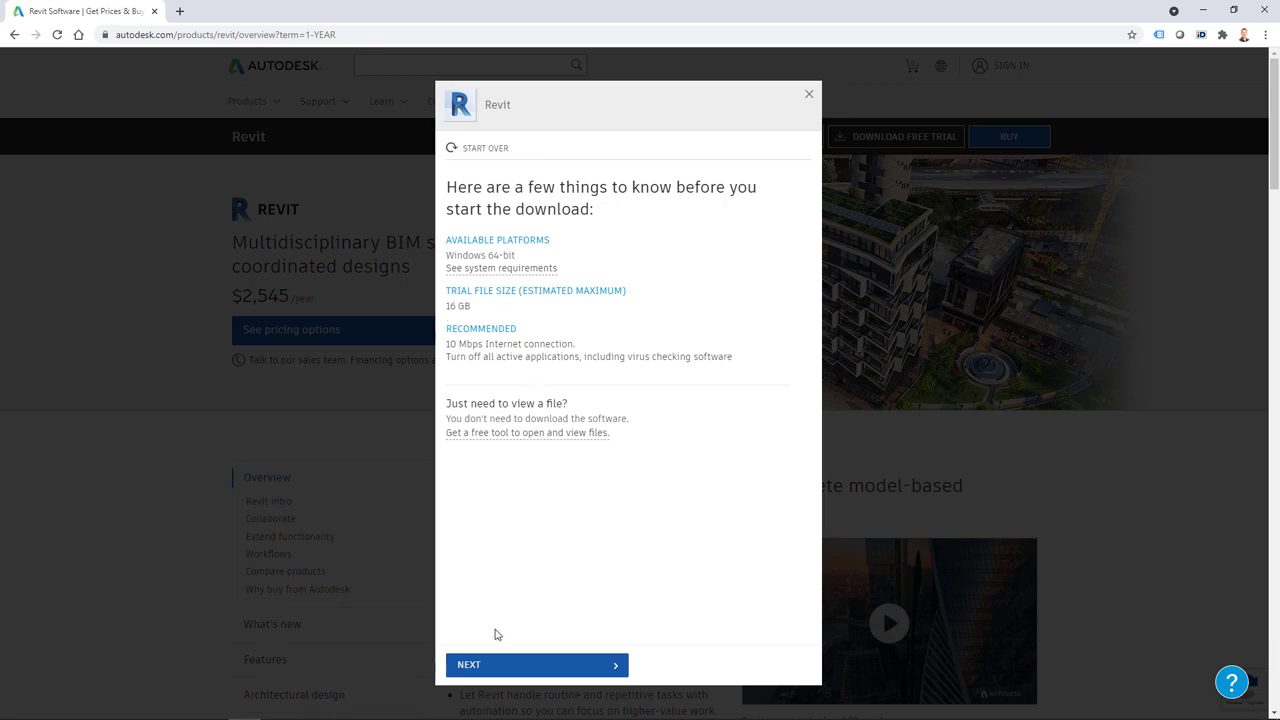
pyautogui.click(480, 670)
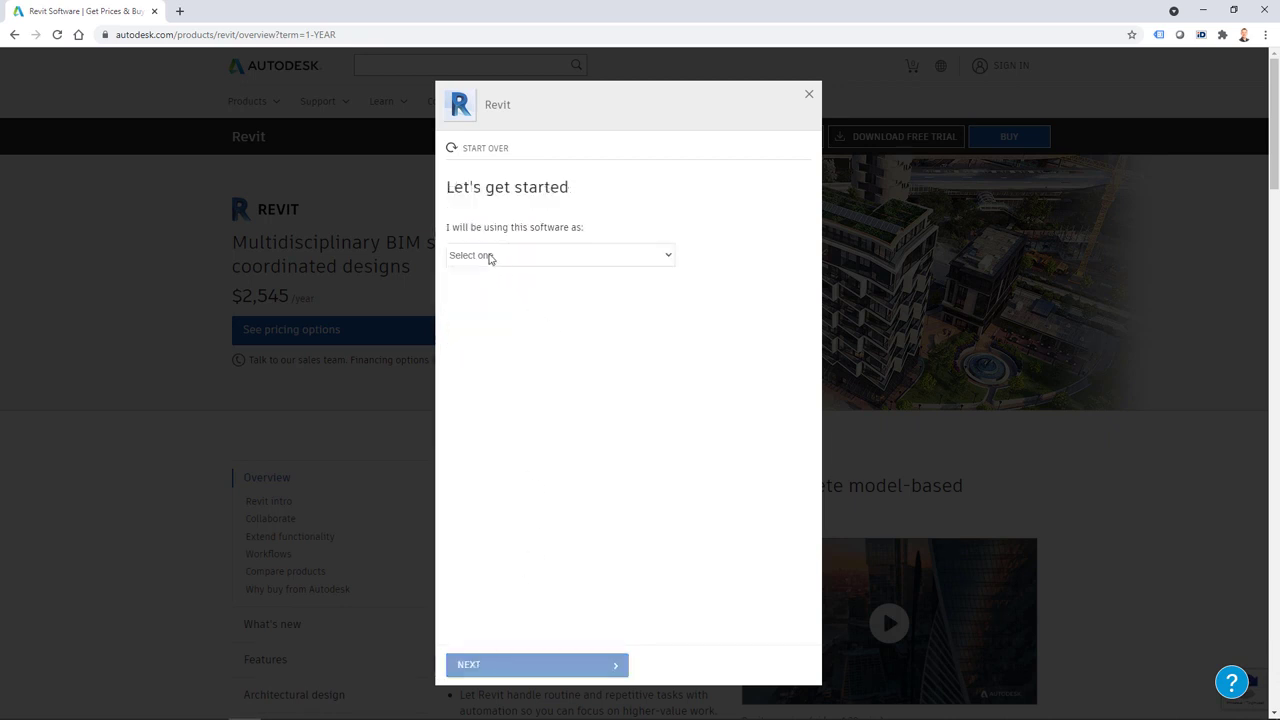
pyautogui.click(490, 258)
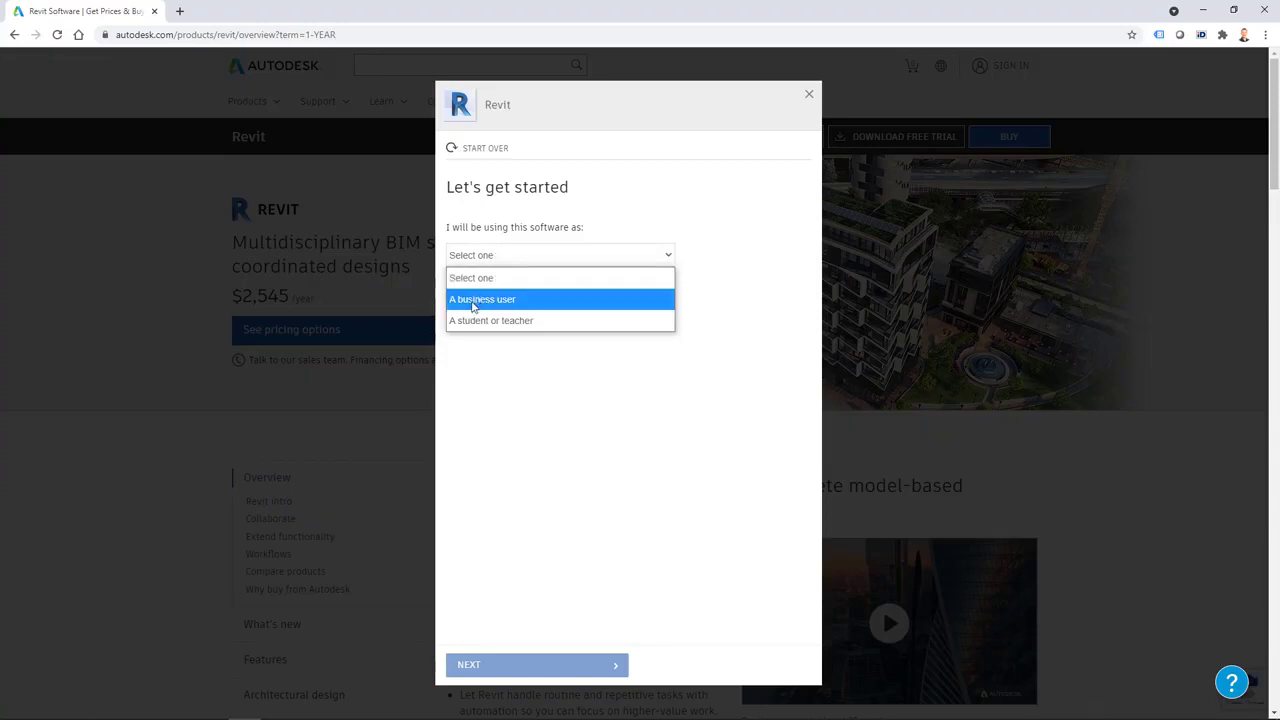
pyautogui.click(474, 300)
pyautogui.click(483, 256)
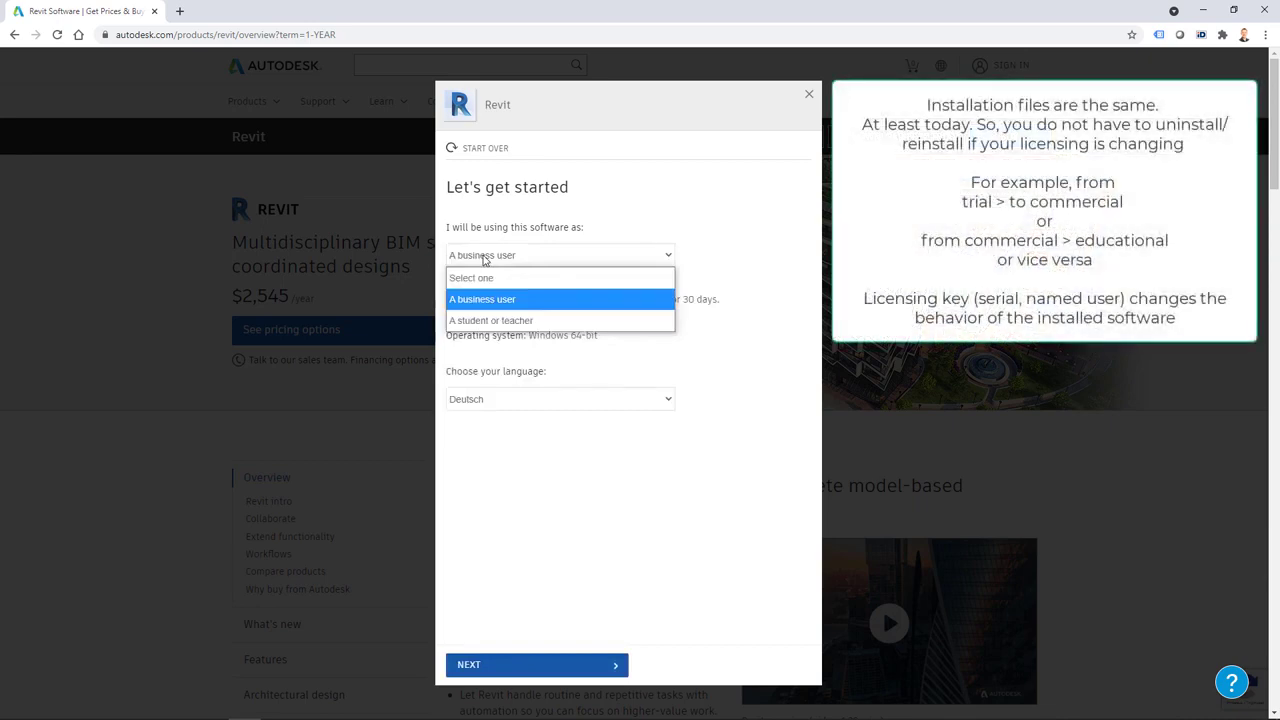
pyautogui.click(484, 258)
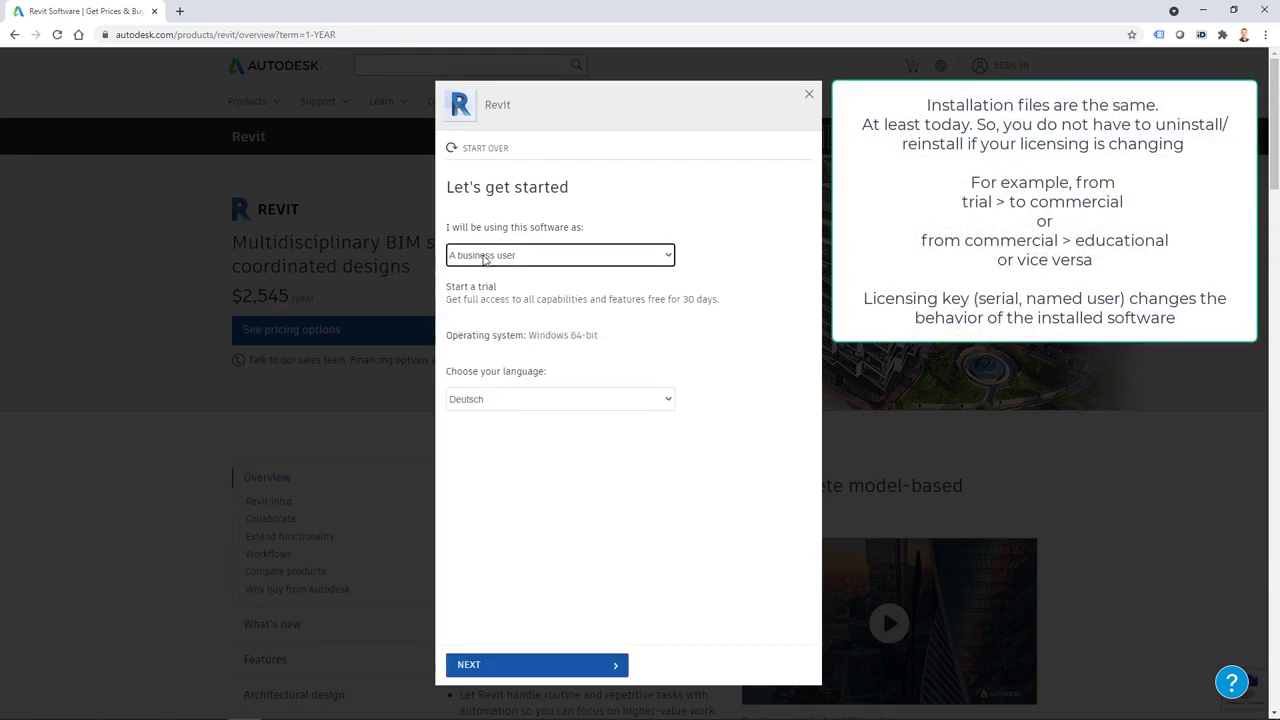
pyautogui.click(497, 262)
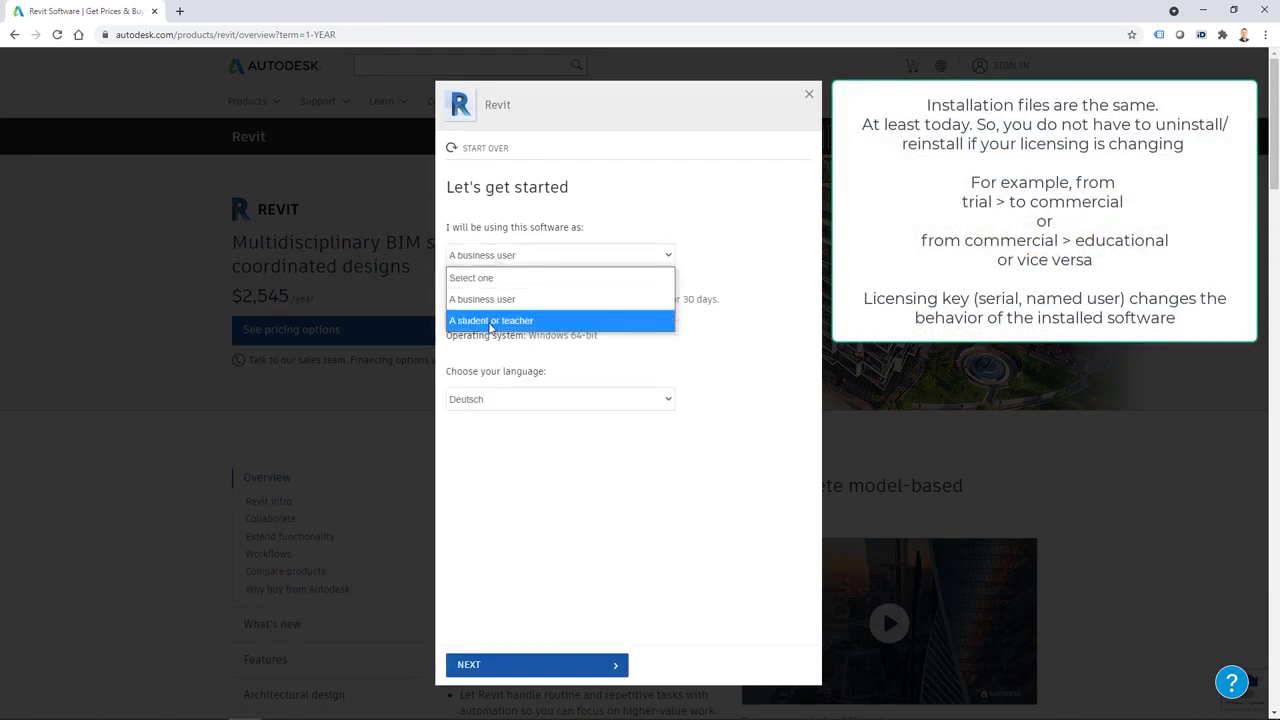
pyautogui.click(724, 268)
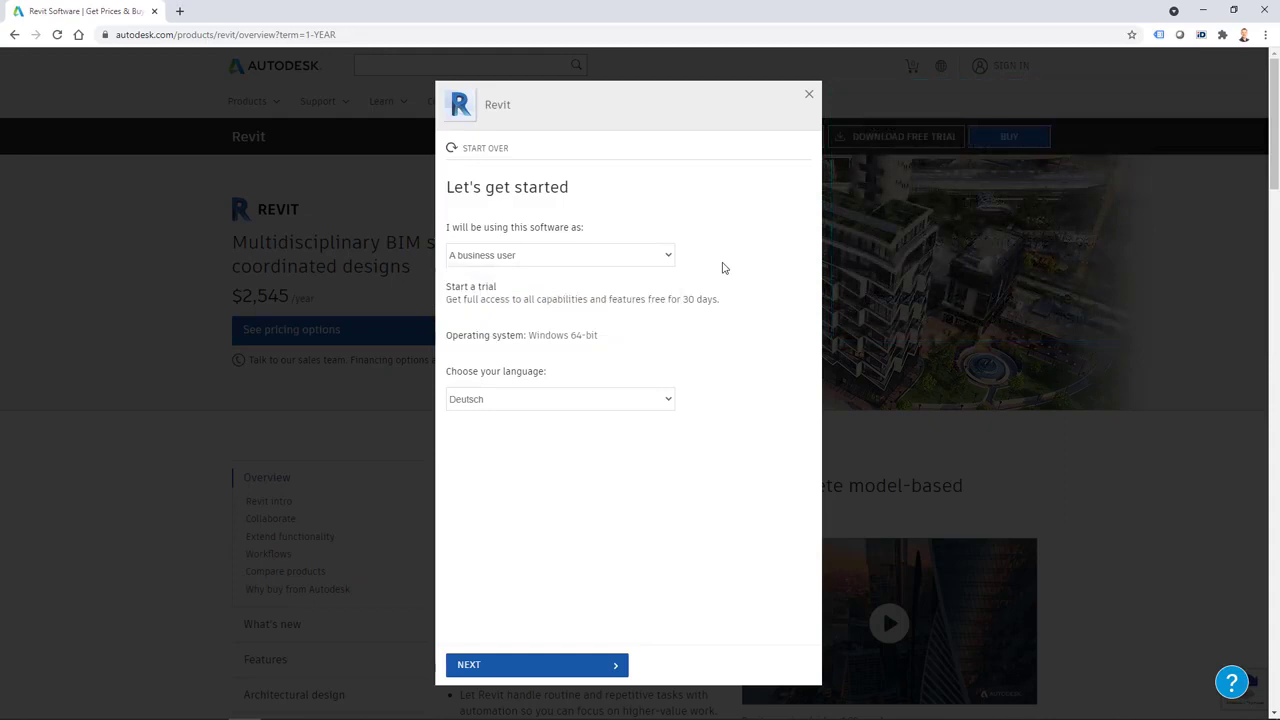
# Choose English-US as the trial language and sign in with the account's prefilled e-mail
pyautogui.click(481, 402)
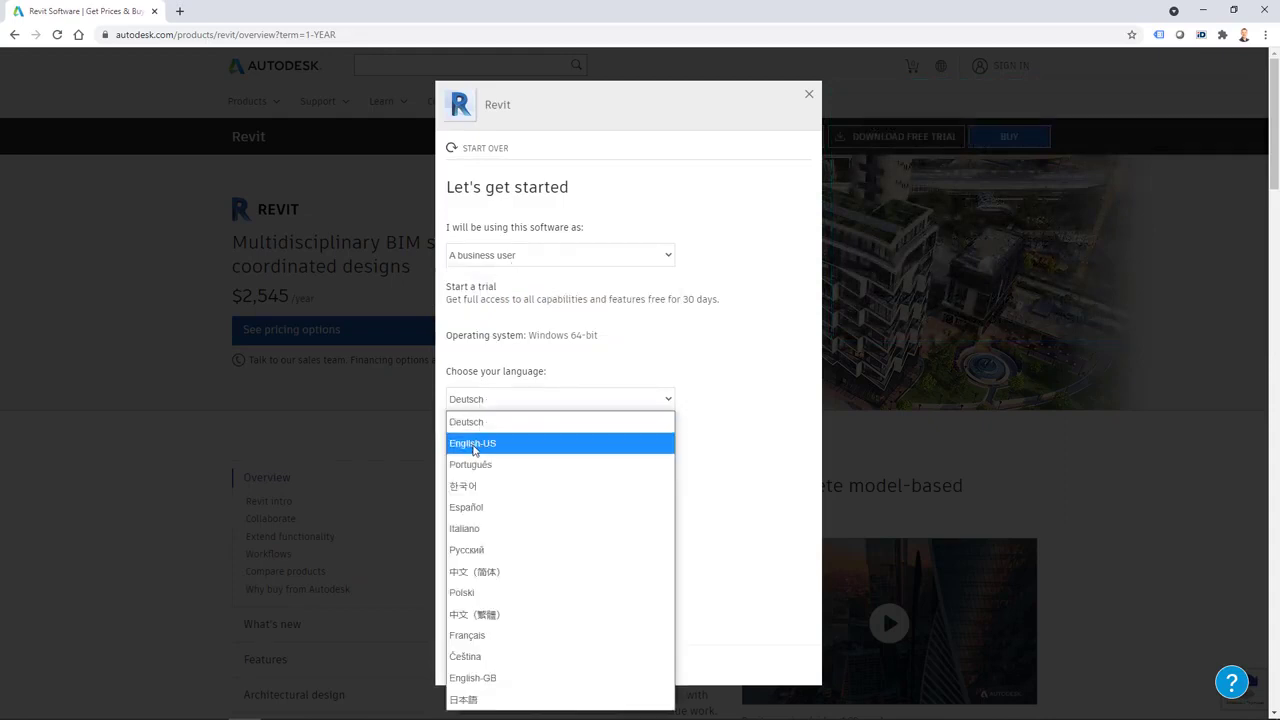
pyautogui.click(474, 445)
pyautogui.click(491, 666)
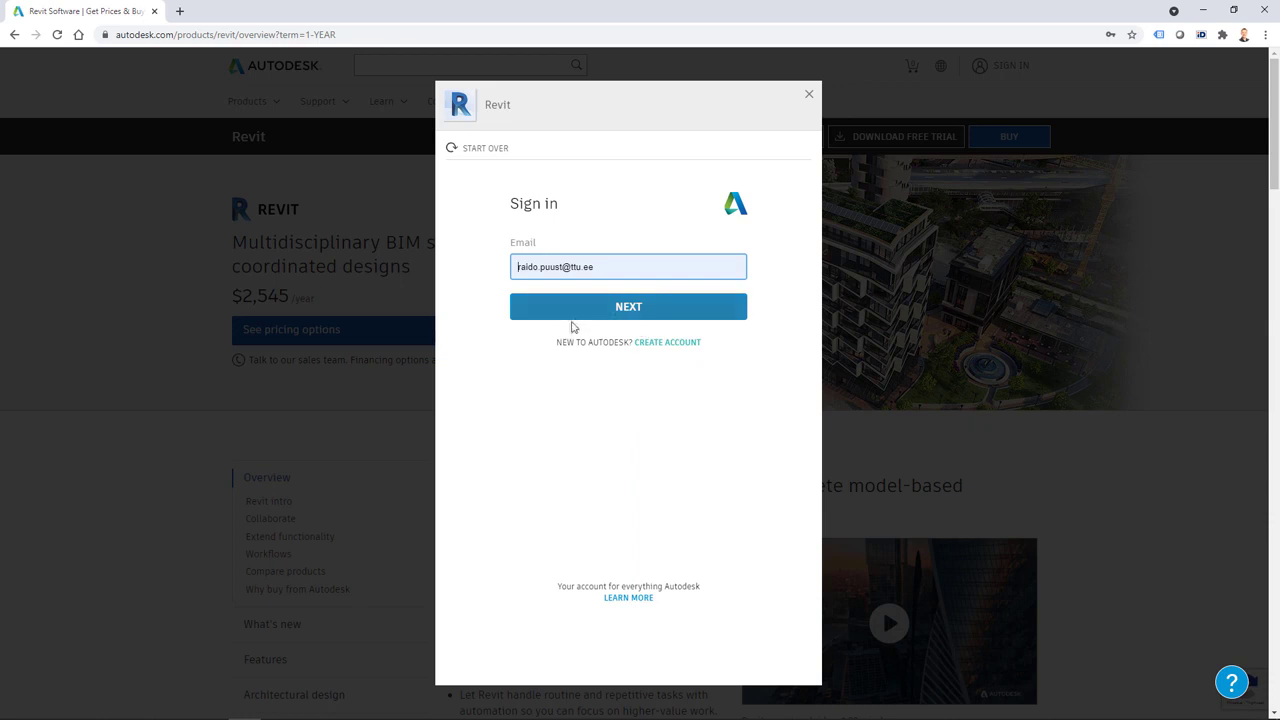
pyautogui.click(645, 310)
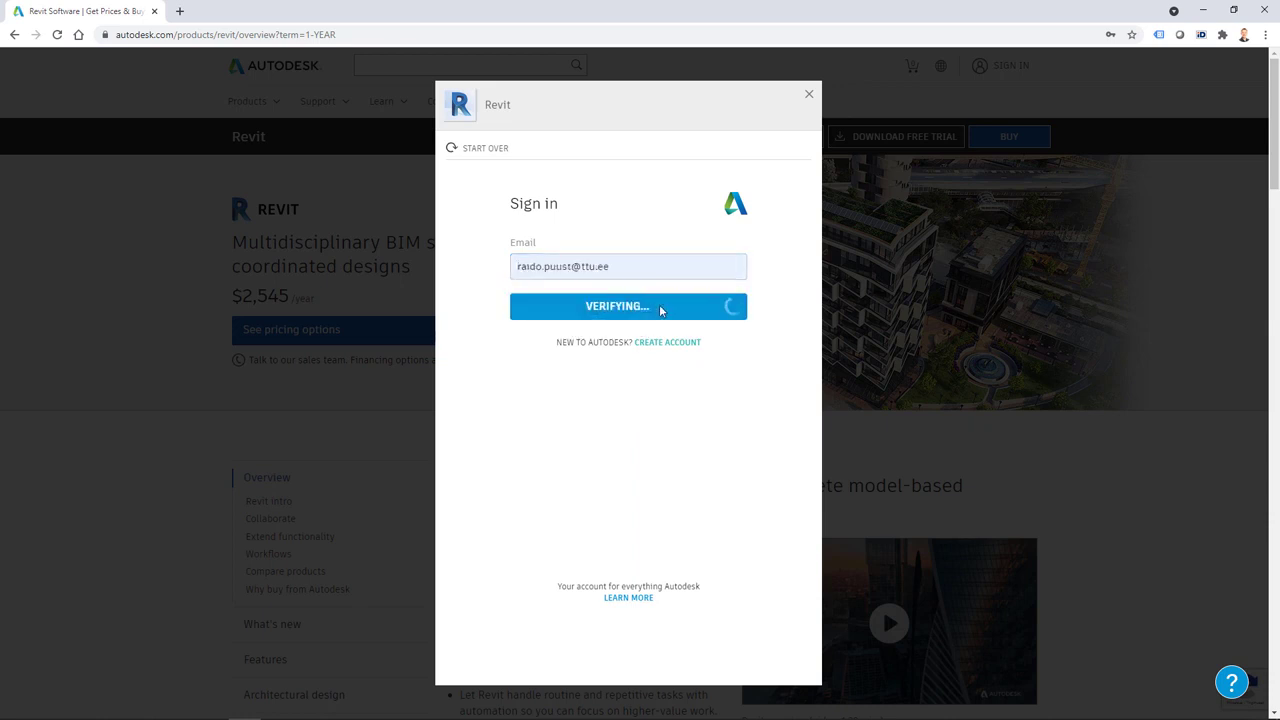
pyautogui.click(624, 356)
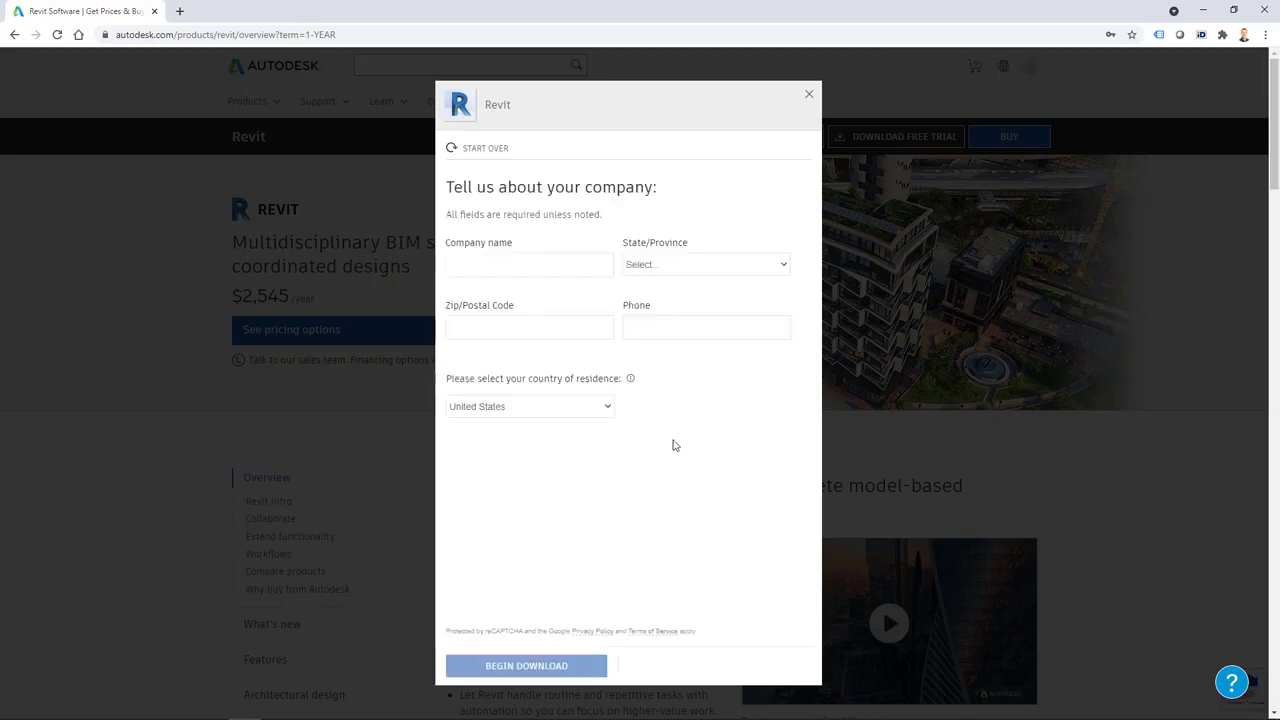
# Complete the company form with the saved postal and phone details and the company name TalTech, and begin the download
pyautogui.click(508, 327)
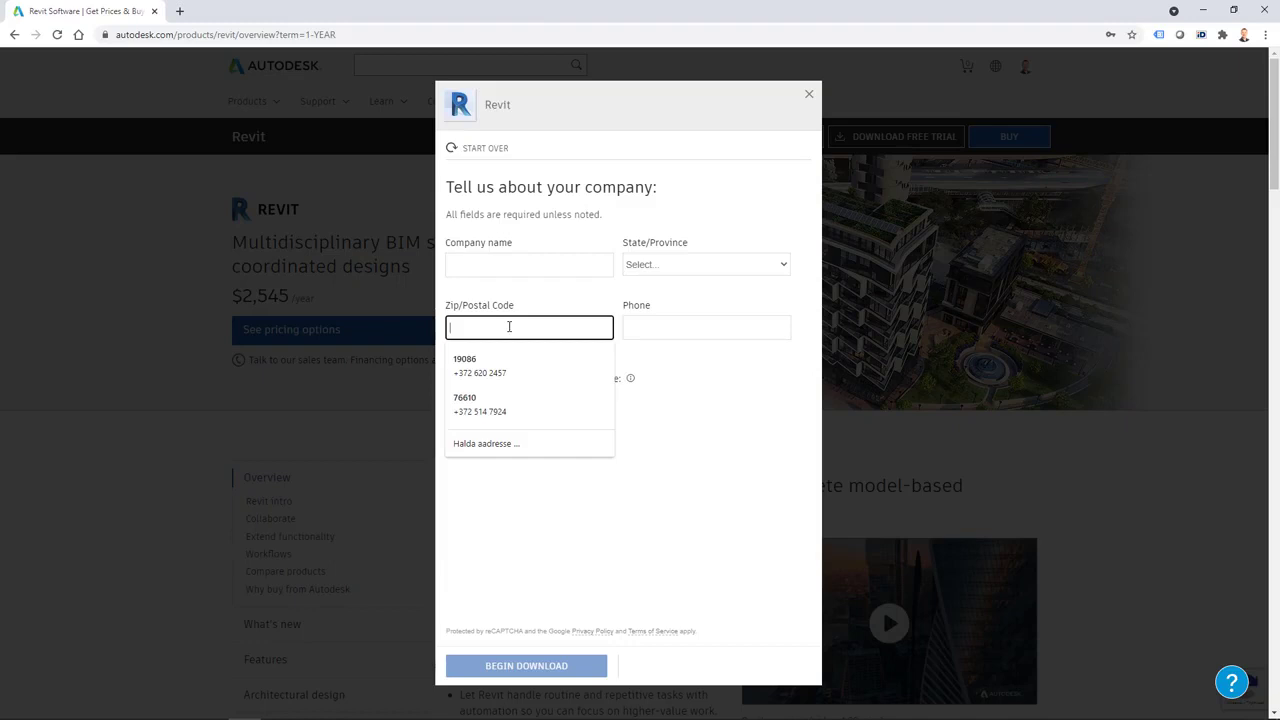
pyautogui.click(480, 365)
pyautogui.click(528, 267)
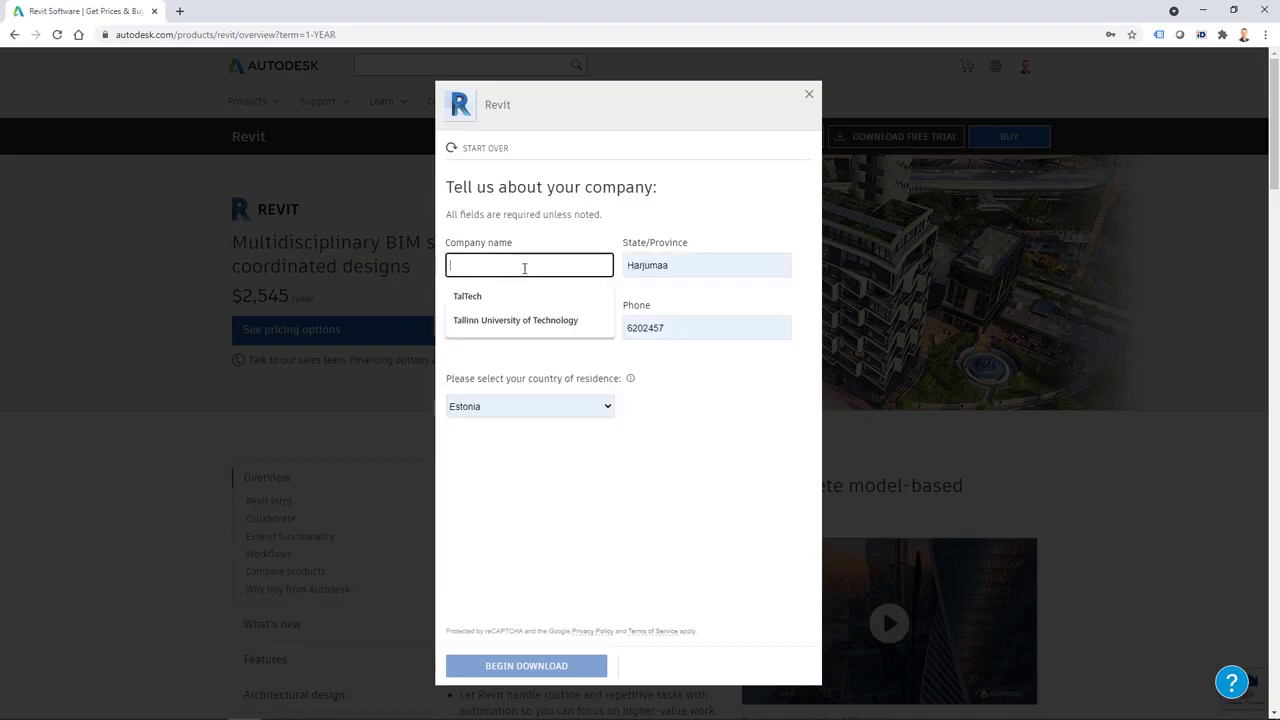
pyautogui.write('TalTech')
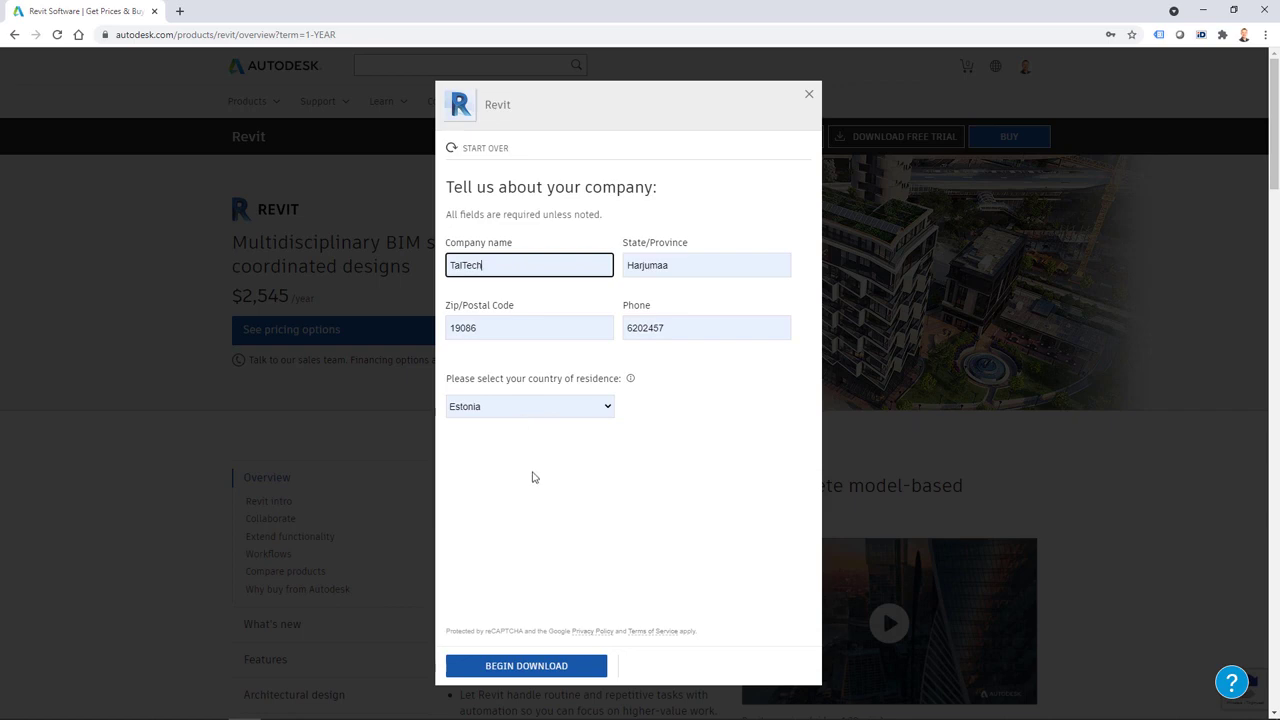
pyautogui.click(521, 670)
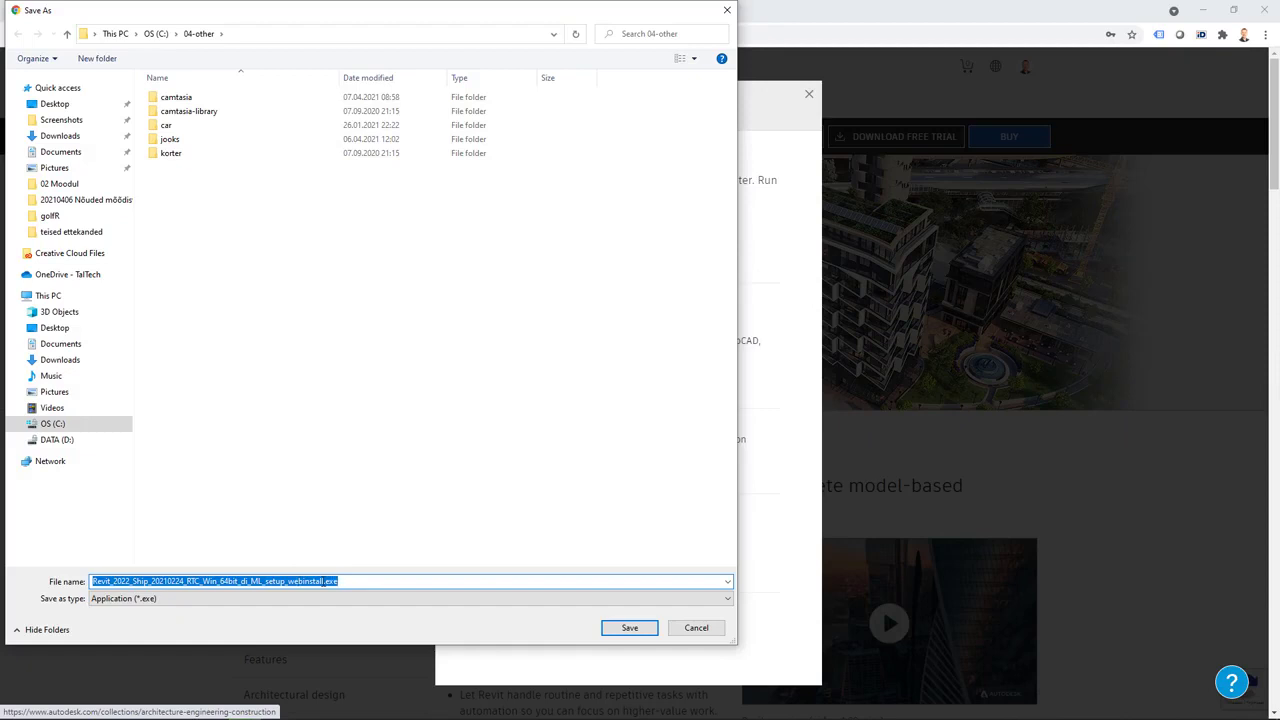
# Save the Revit web installer in a new folder named "Revit 2022 - webinstall" under C:\install\Autodesk
pyautogui.click(355, 581)
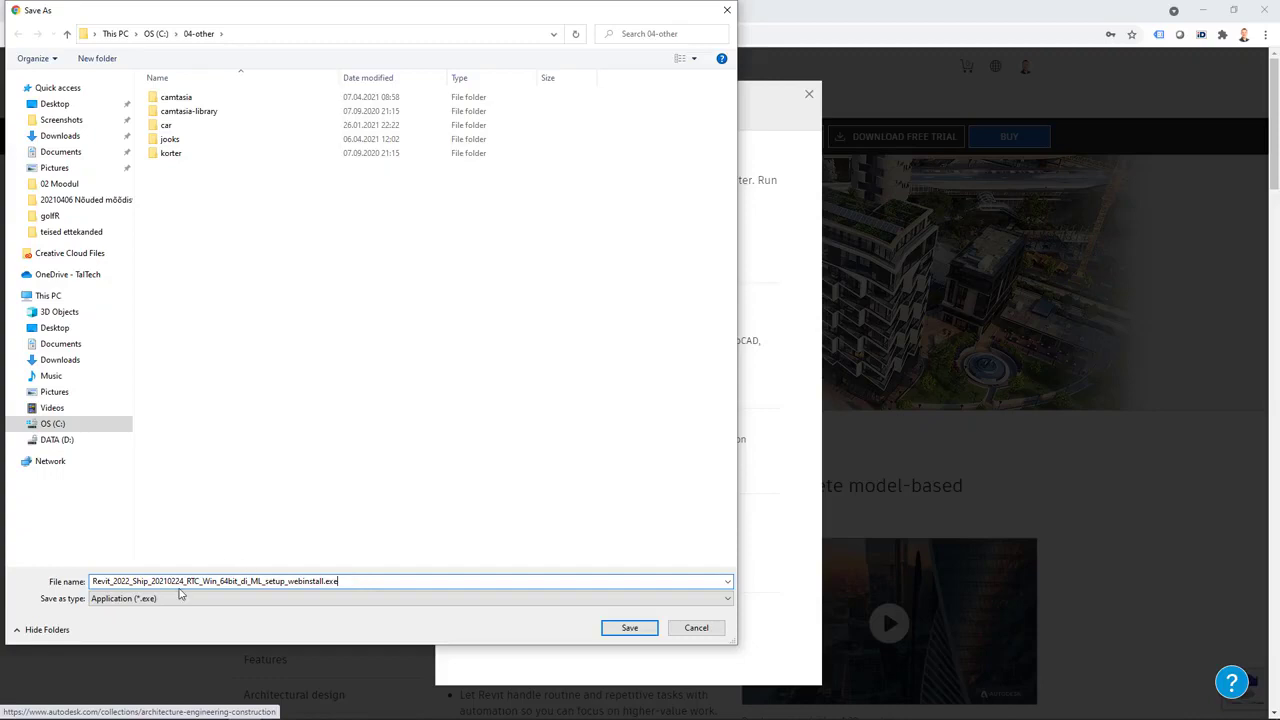
pyautogui.press('Tab')
pyautogui.click(352, 581)
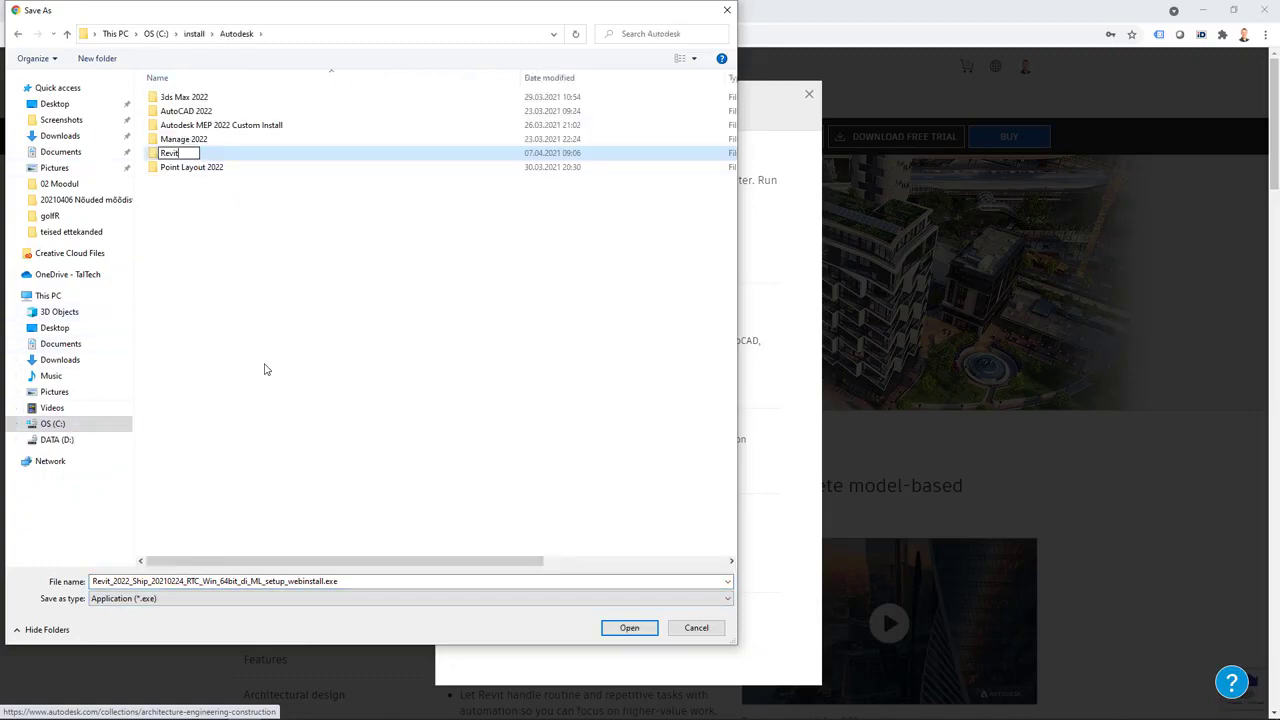
pyautogui.write('2022 - webinstall')
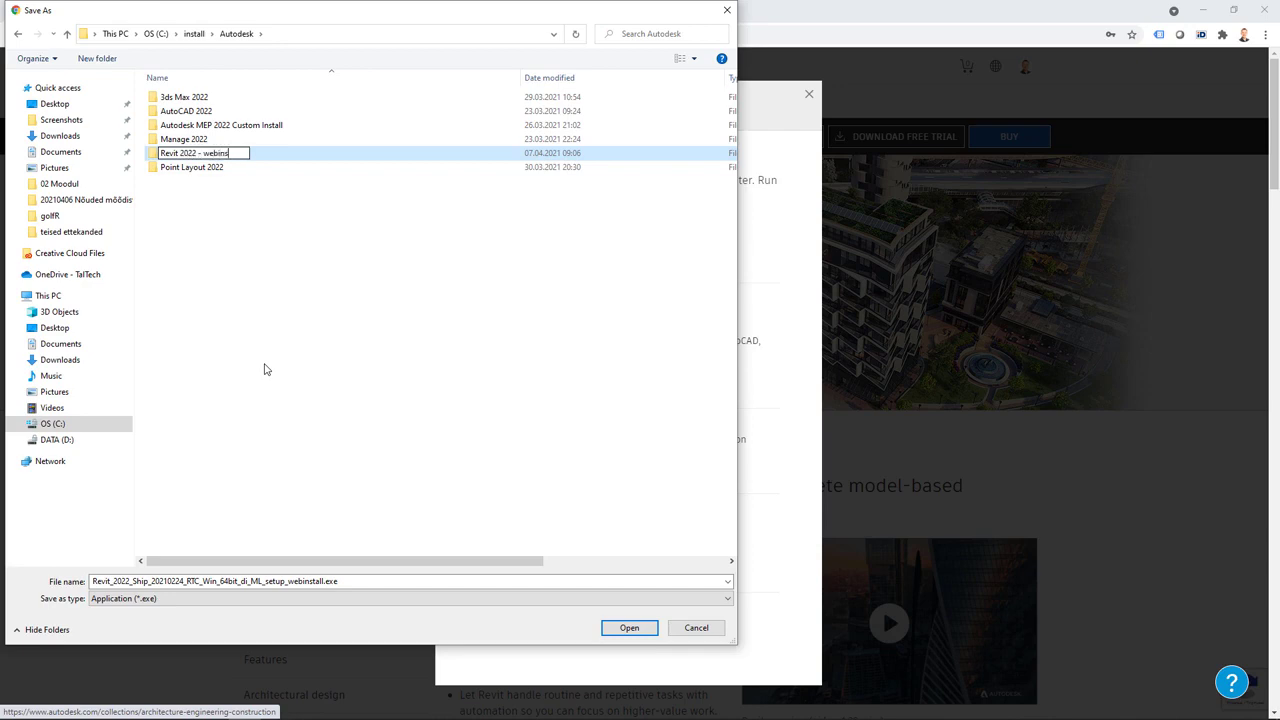
pyautogui.press('Return')
pyautogui.press('Return')
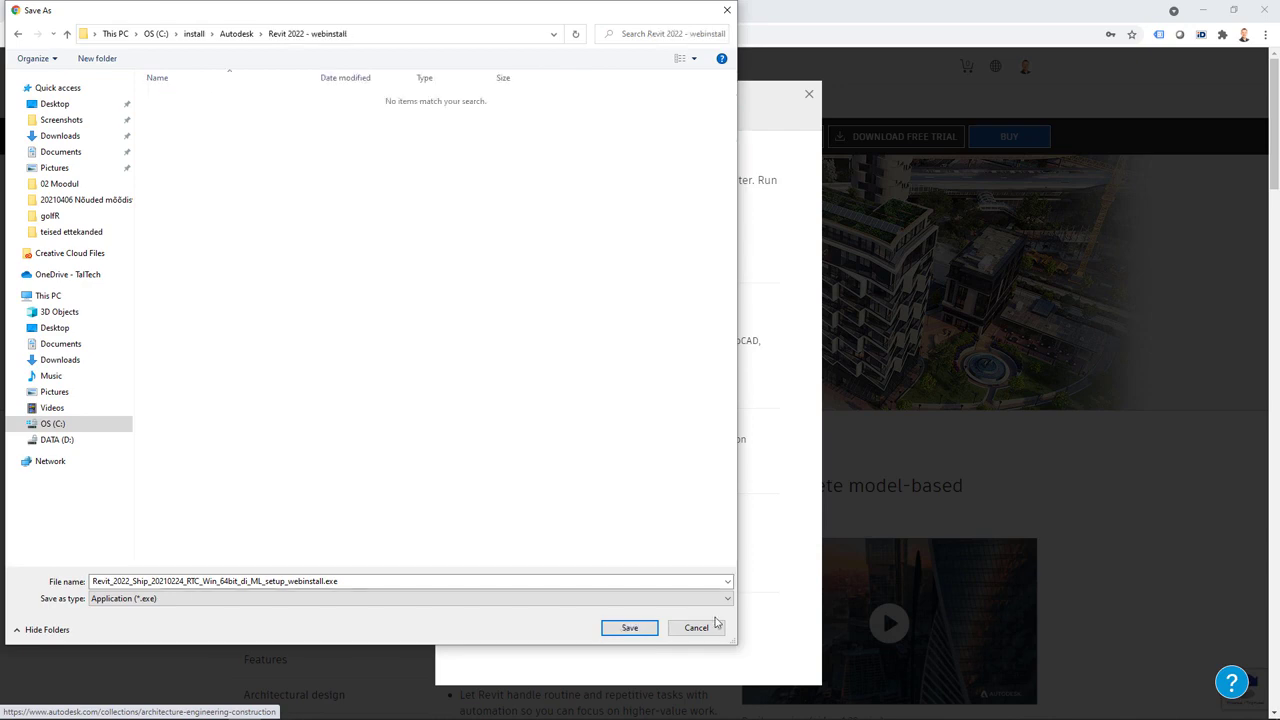
pyautogui.click(645, 627)
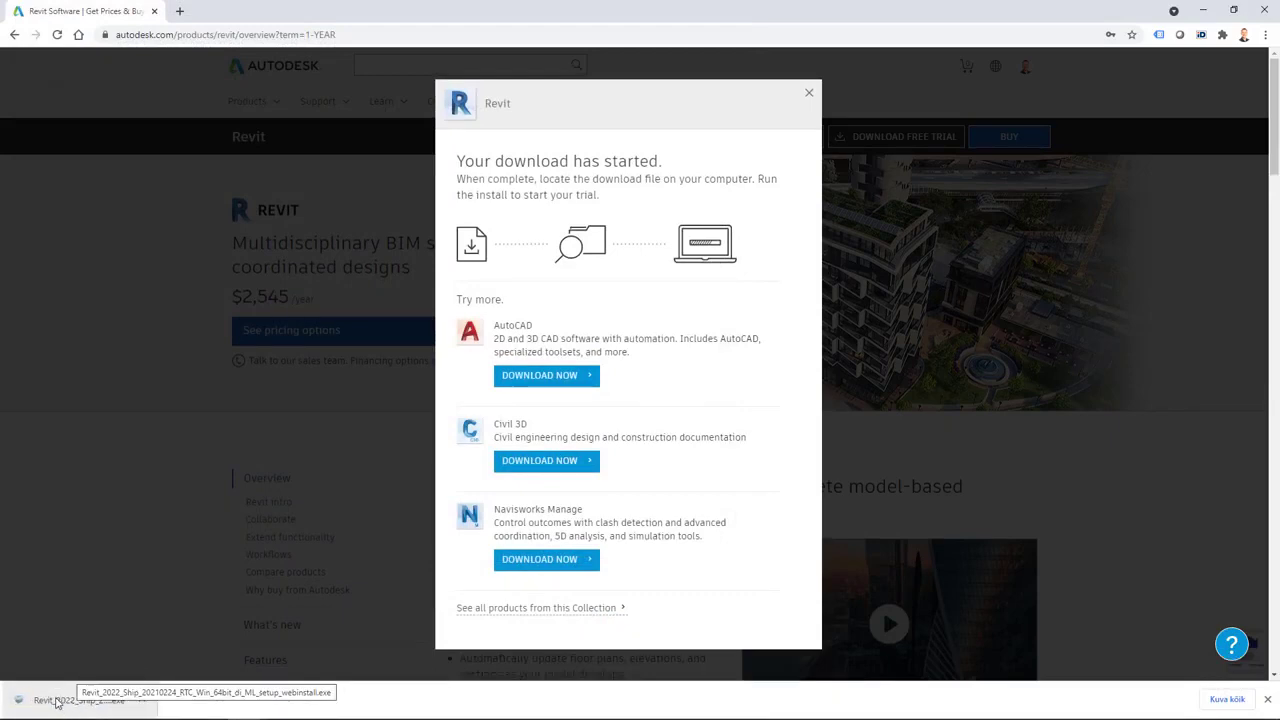
# Run the downloaded installer, accepting the Terms of Use, as far as the install location page, and close it without installing
pyautogui.click(56, 702)
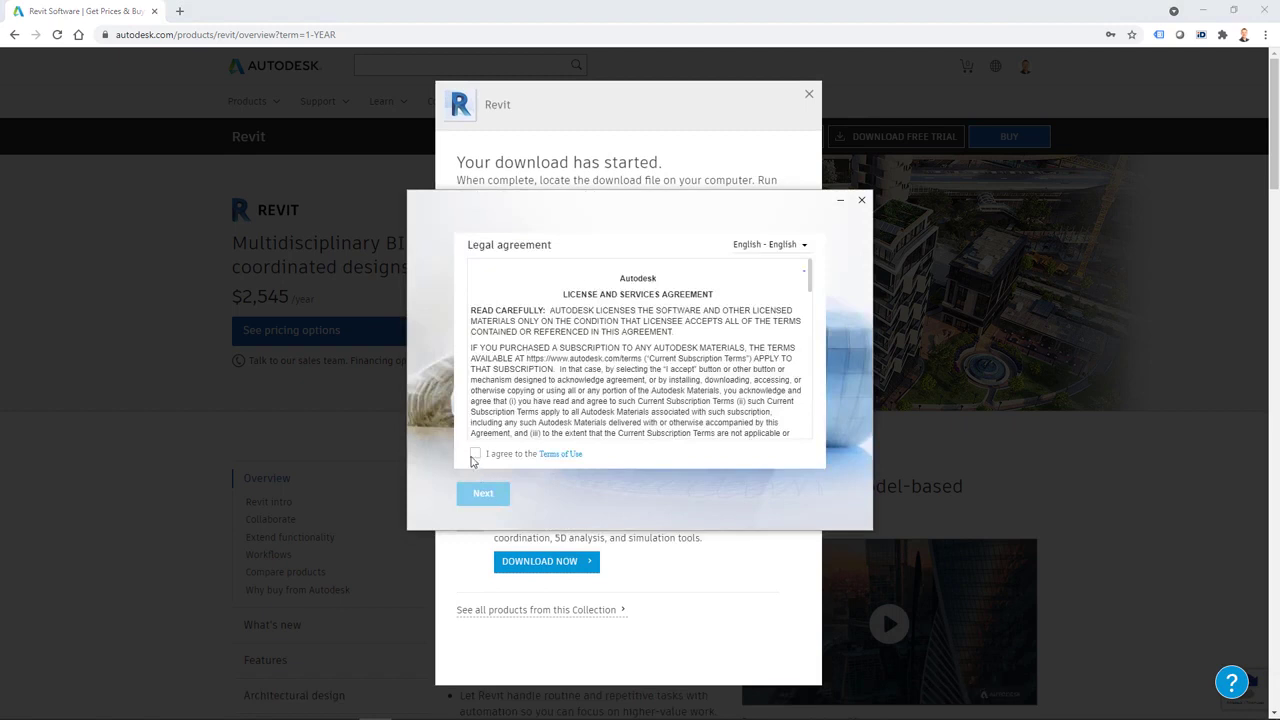
pyautogui.click(475, 455)
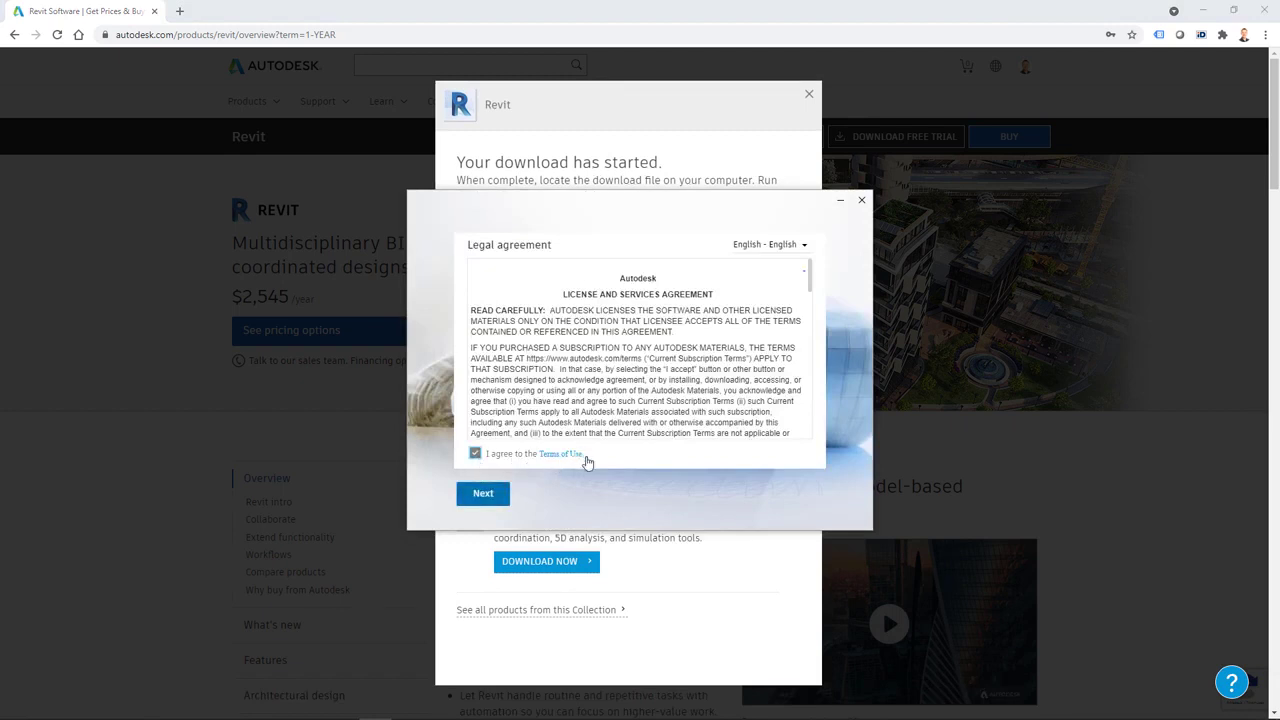
pyautogui.click(489, 495)
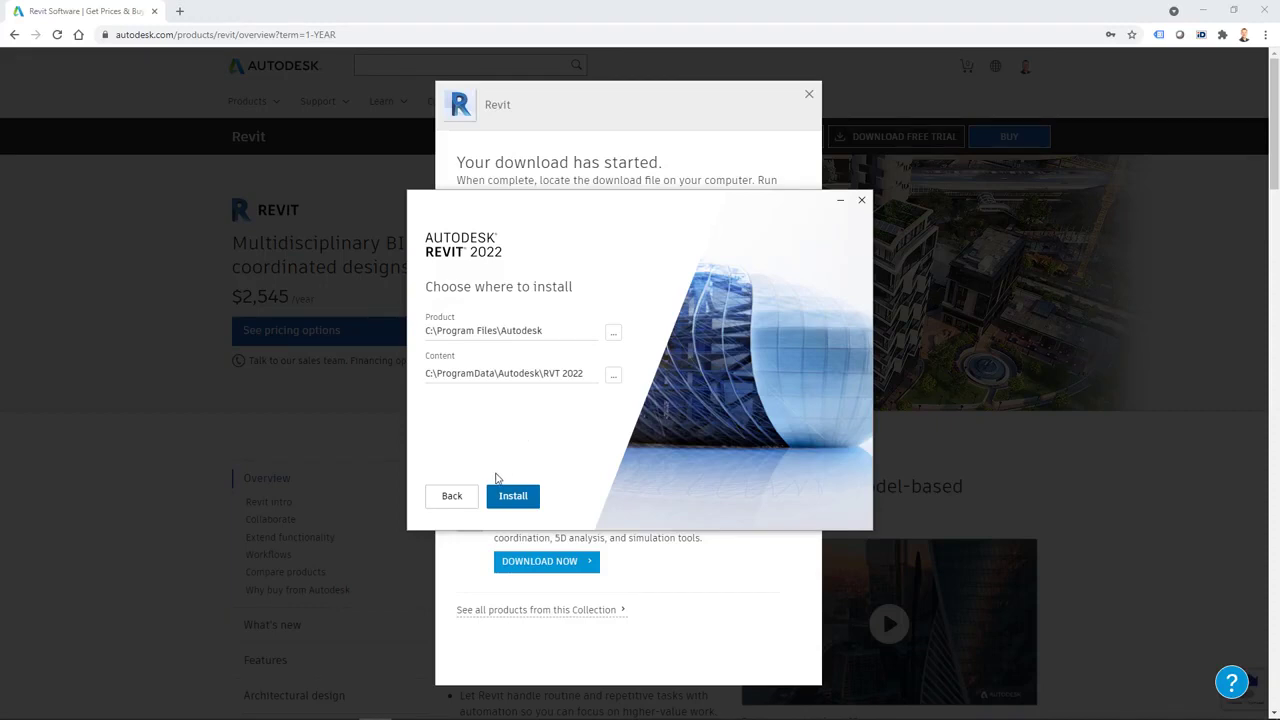
pyautogui.click(862, 205)
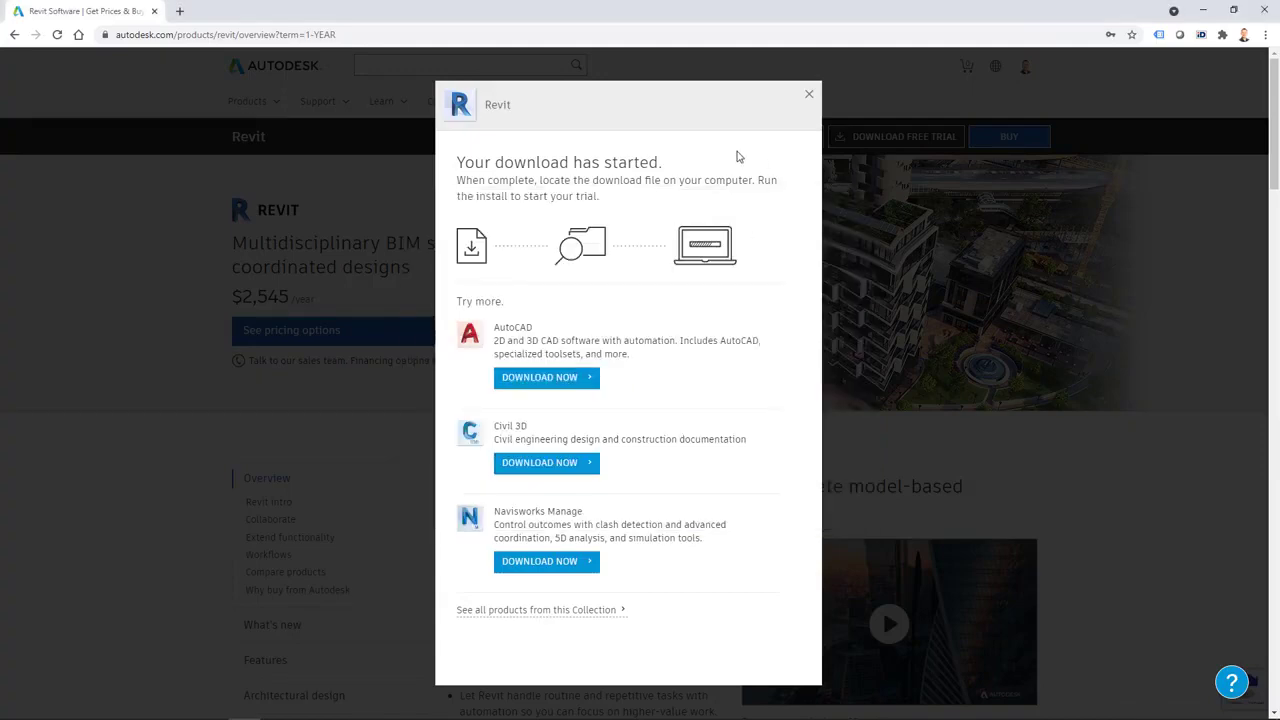
pyautogui.click(809, 94)
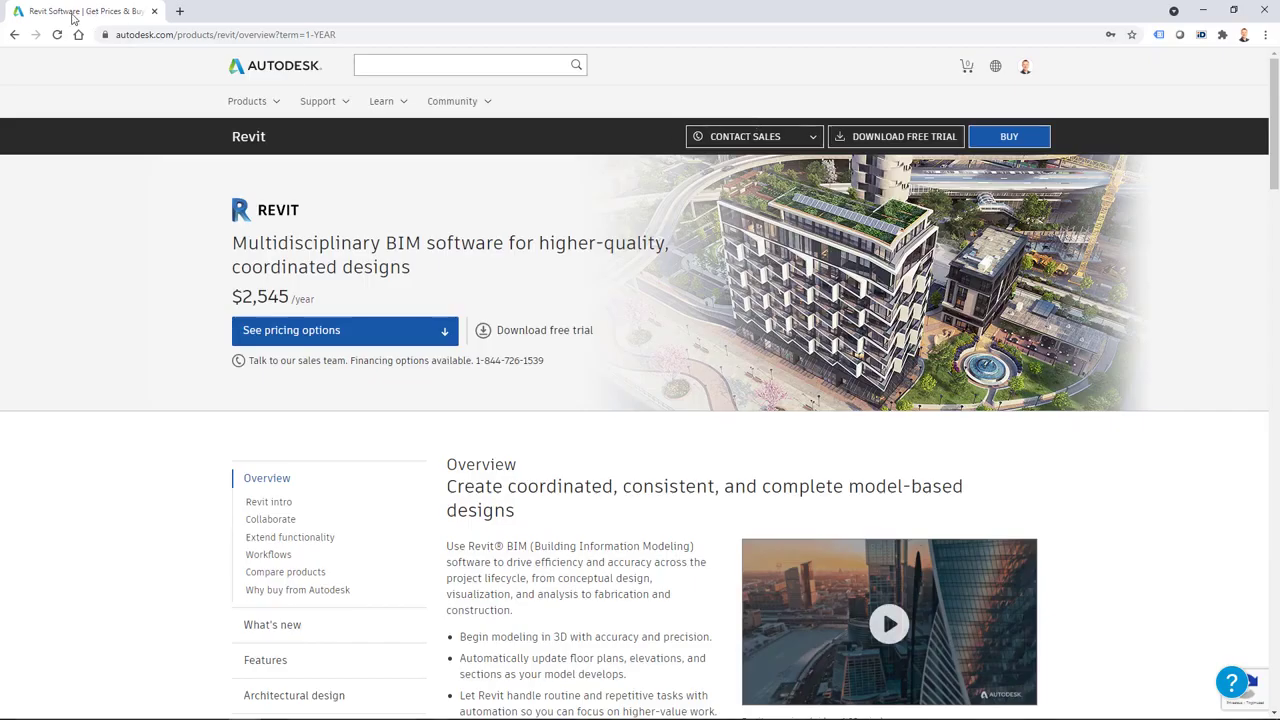
# Open autodesk.com/education in a new browser tab
pyautogui.click(180, 11)
pyautogui.write('autodesk.com')
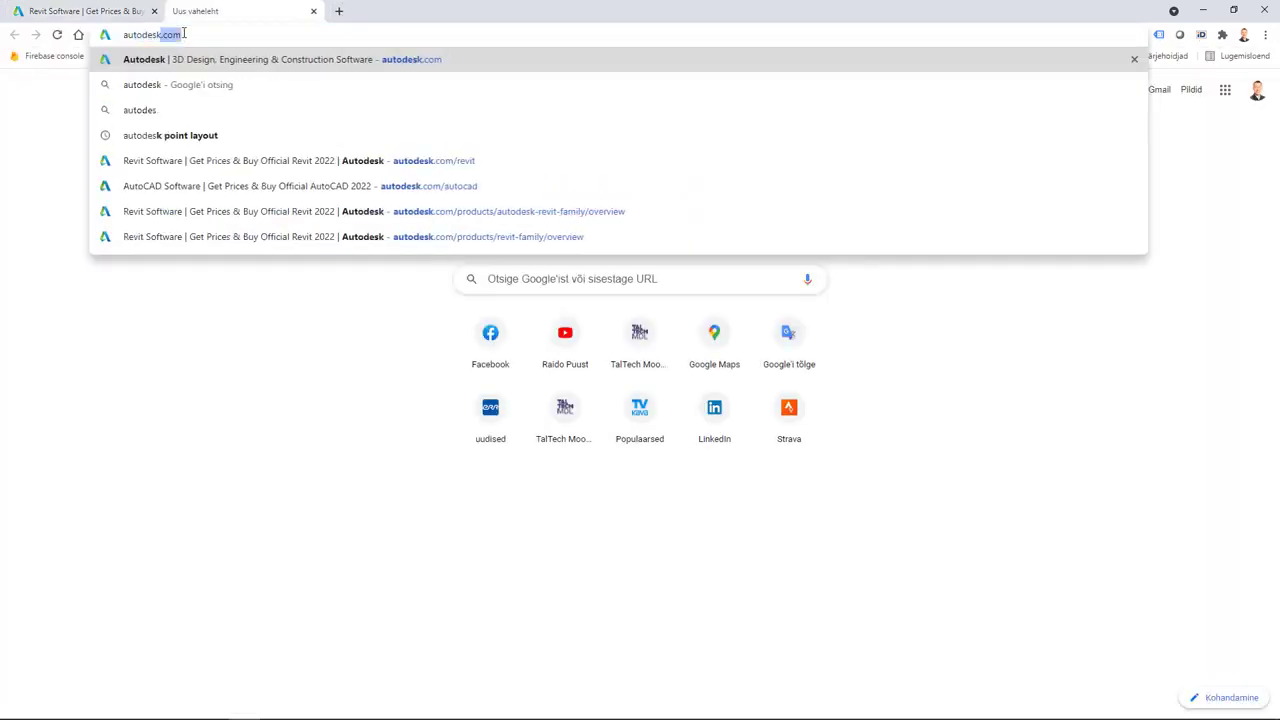
pyautogui.write('/education')
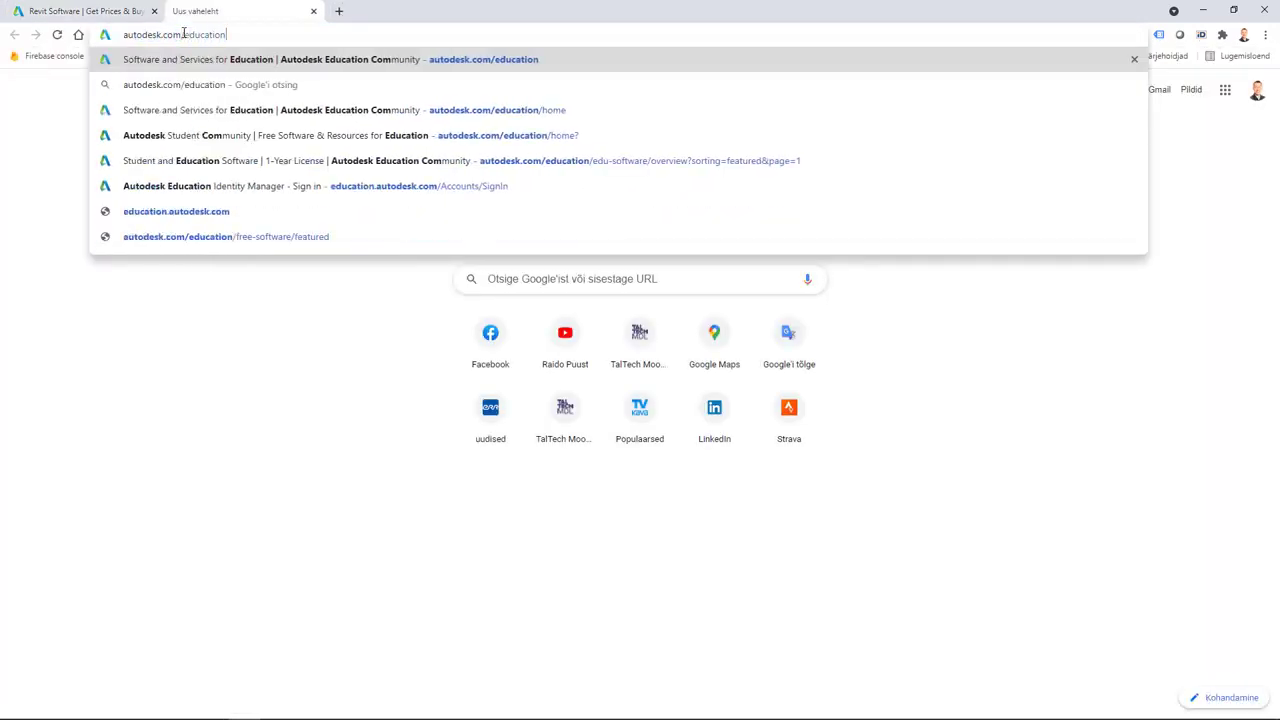
pyautogui.press('Return')
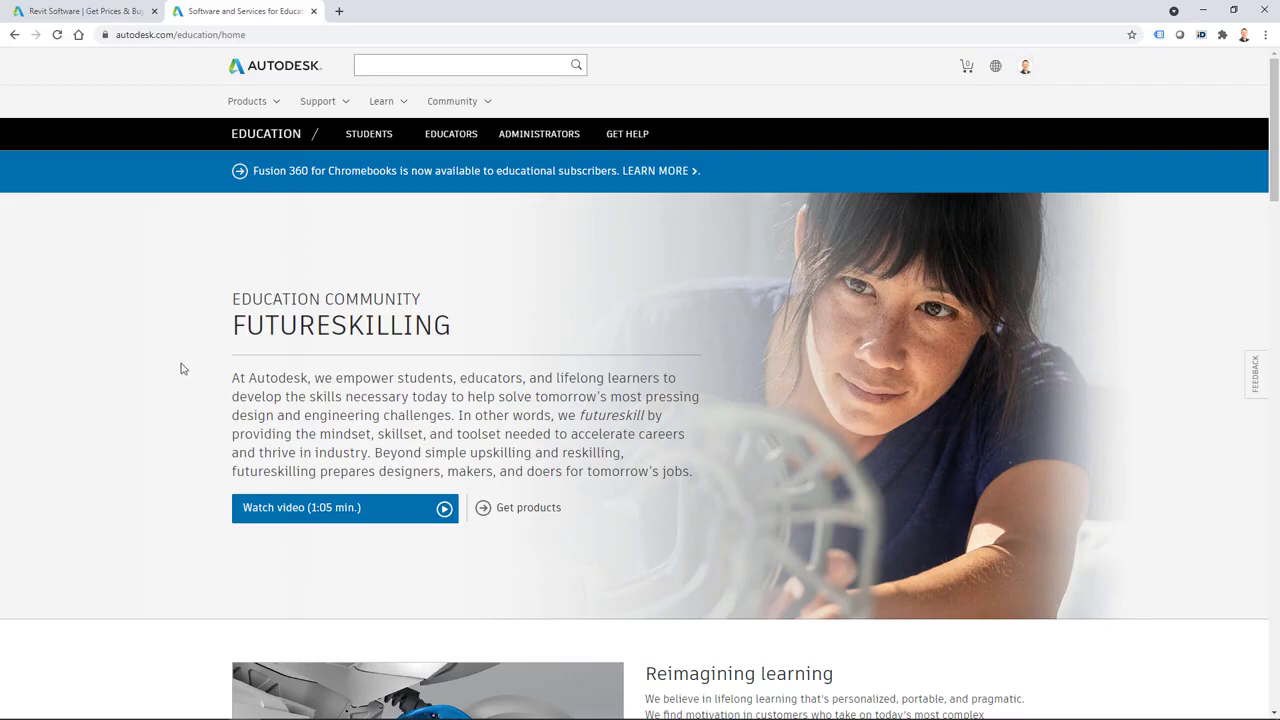
# Go to the Educators section of the education site and open its Get products page
pyautogui.scroll(-6, 181, 369)
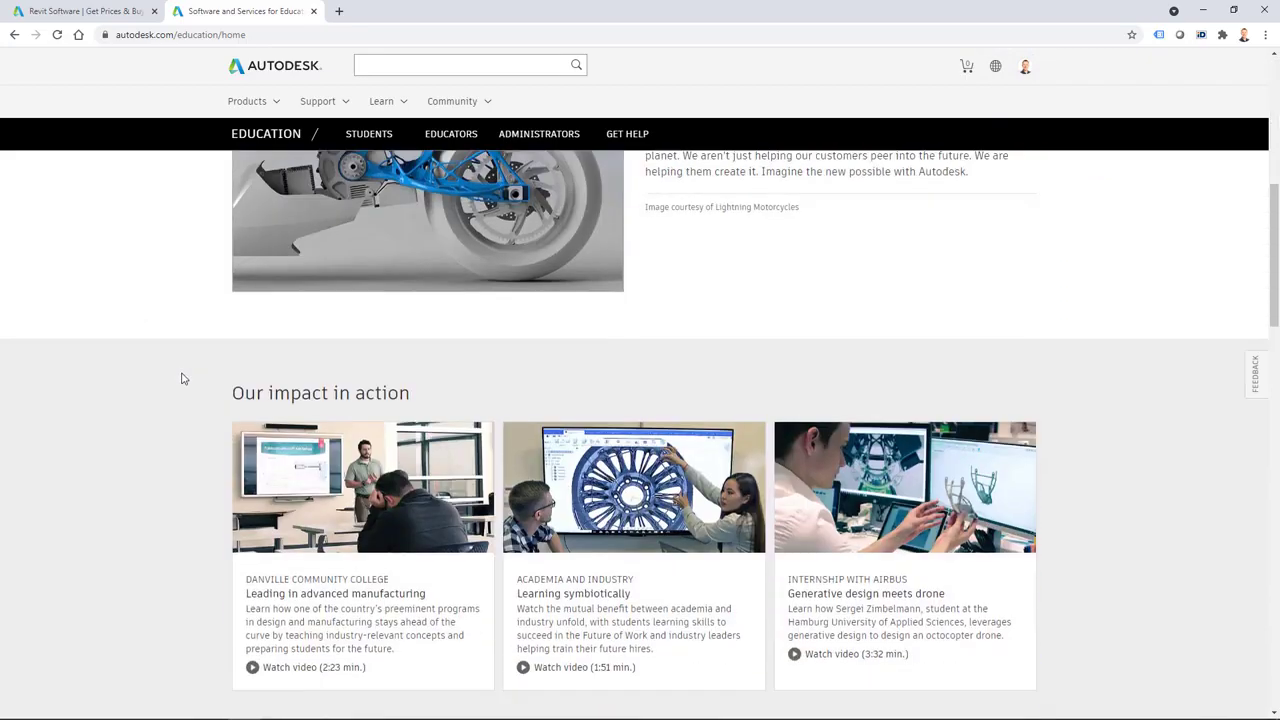
pyautogui.scroll(-3, 181, 378)
pyautogui.scroll(9, 180, 377)
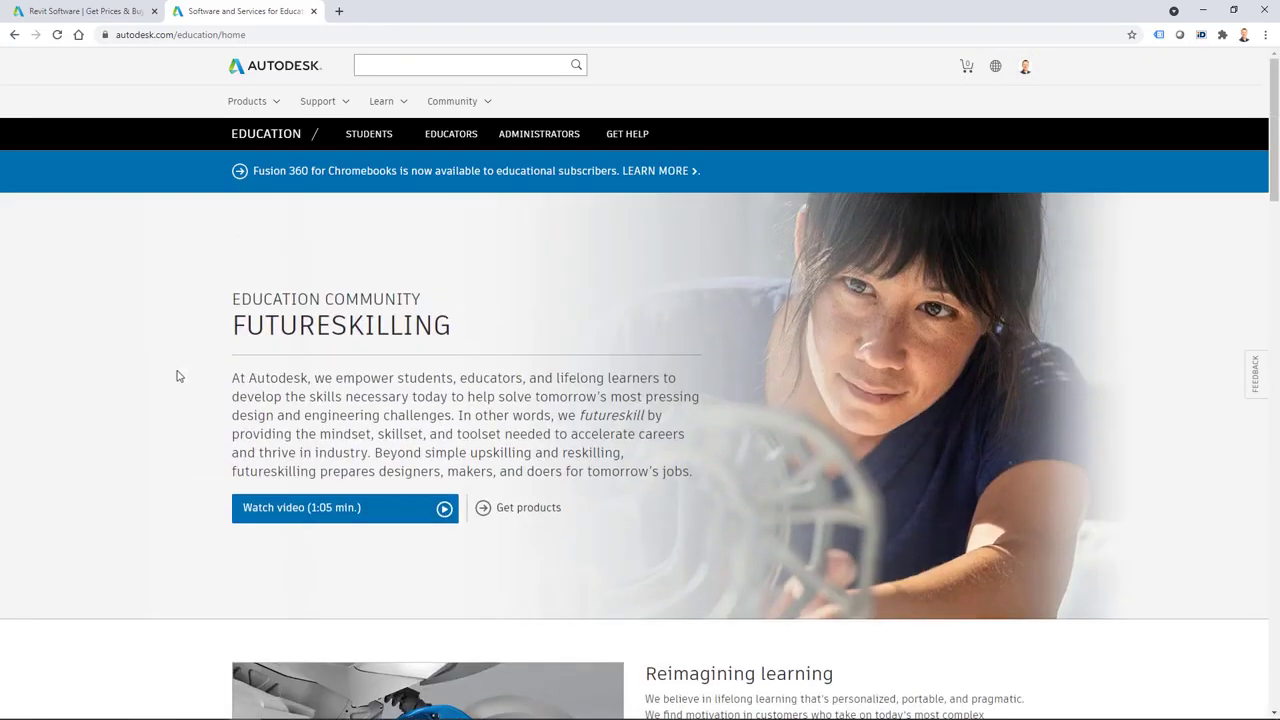
pyautogui.scroll(-2, 397, 341)
pyautogui.scroll(2, 500, 413)
pyautogui.click(463, 143)
pyautogui.scroll(-7, 198, 362)
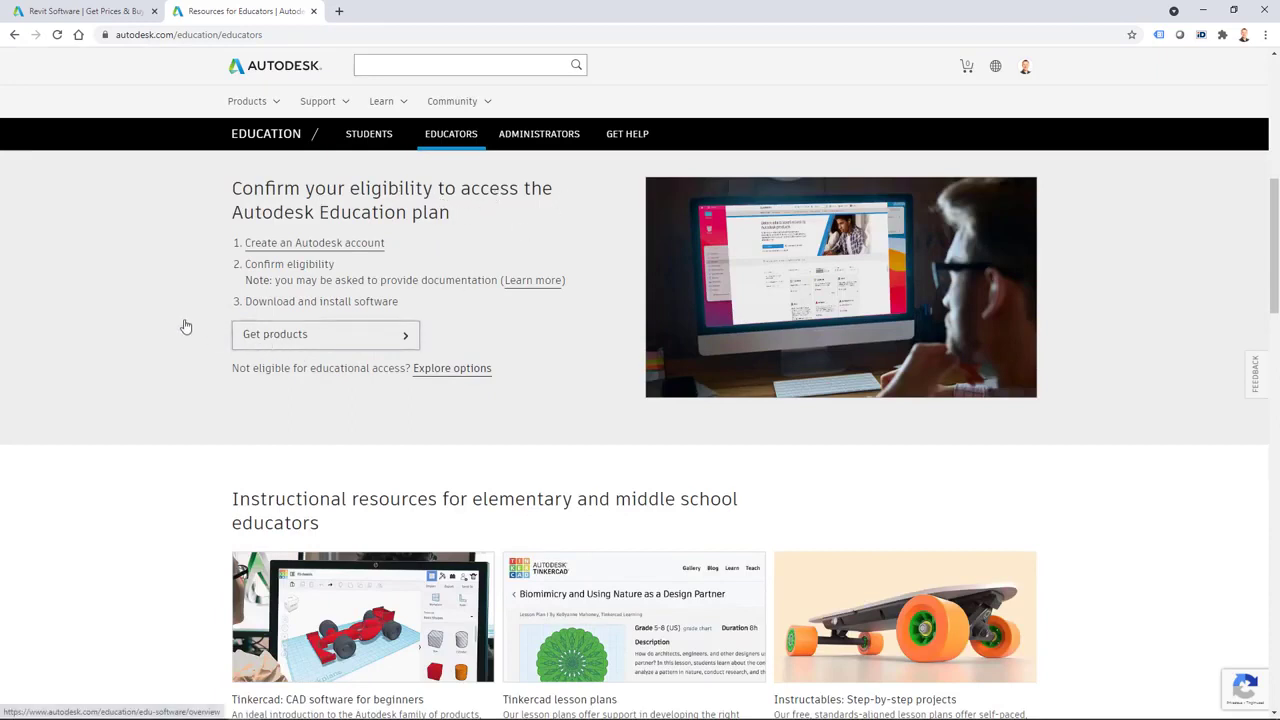
pyautogui.click(320, 335)
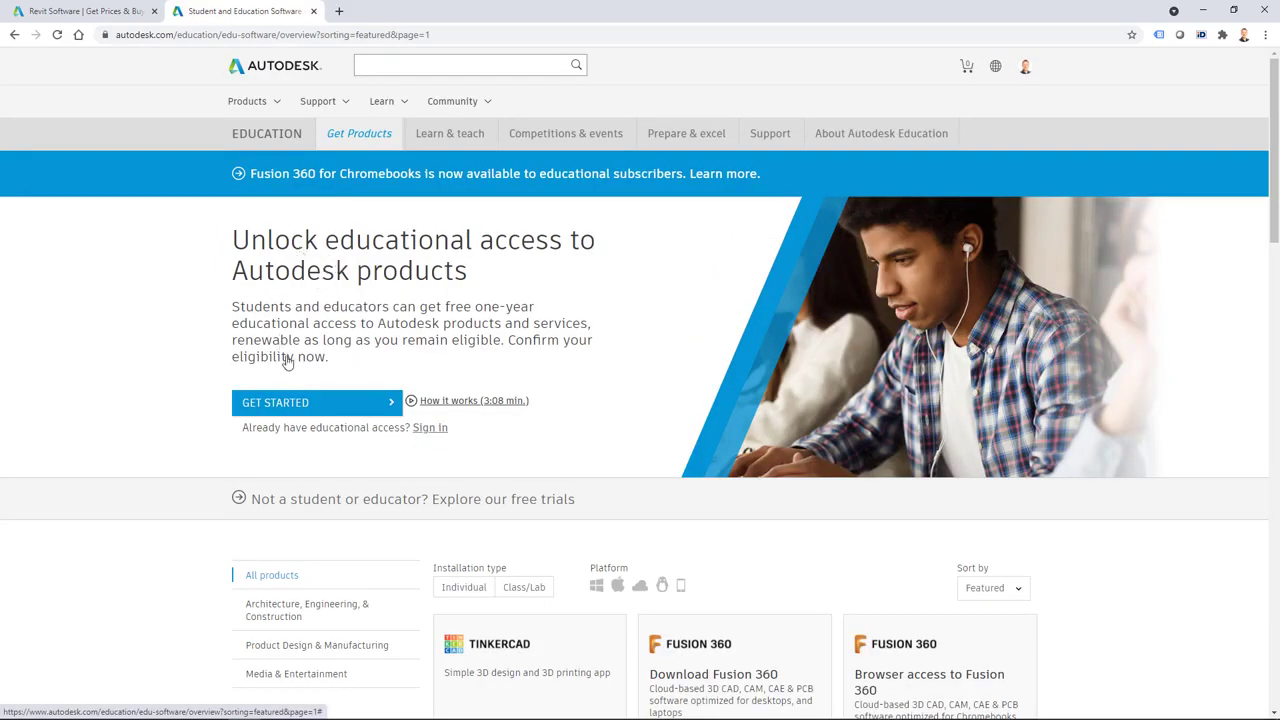
# Sign in to the existing educational access and look over the list of available products
pyautogui.click(430, 428)
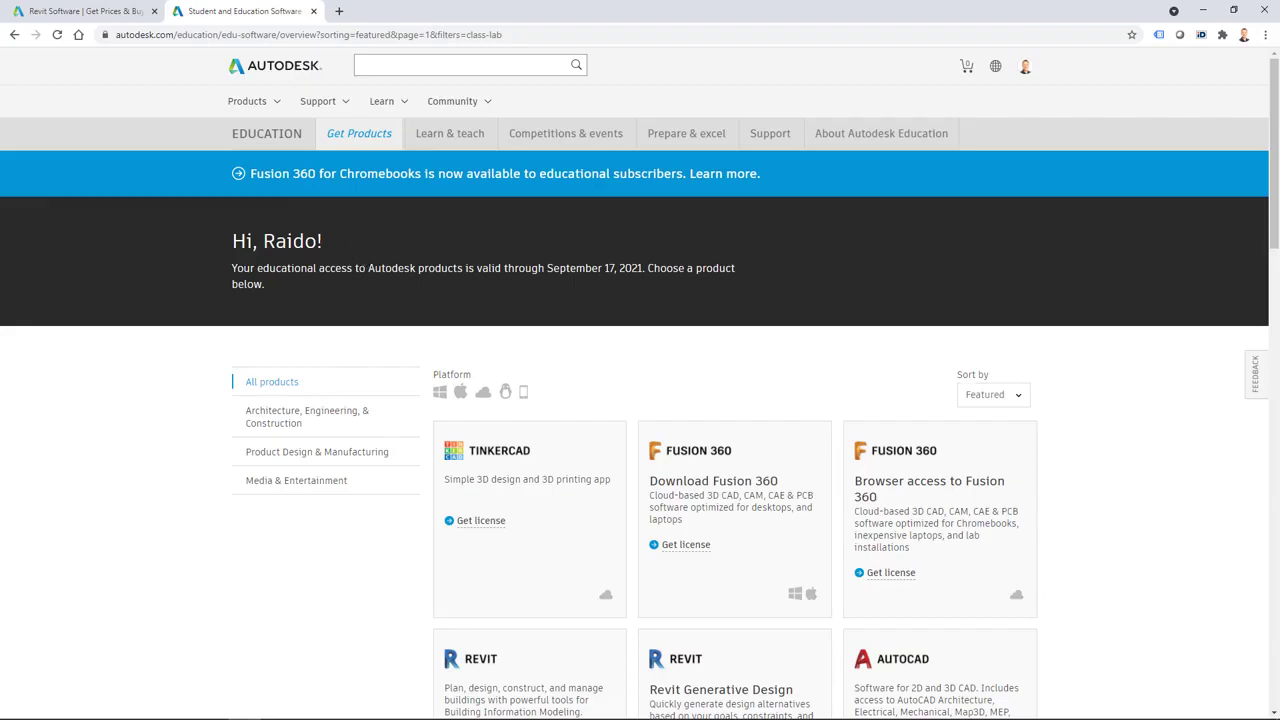
pyautogui.scroll(-1, 300, 430)
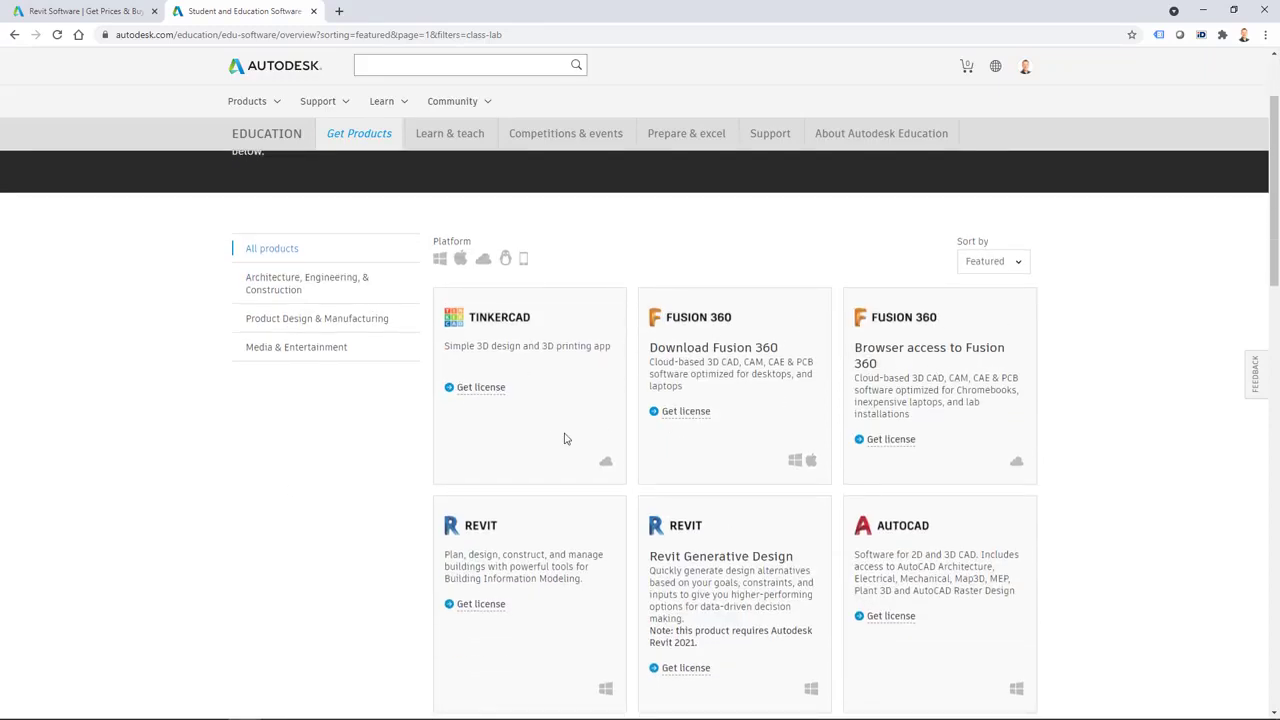
pyautogui.scroll(1, 405, 409)
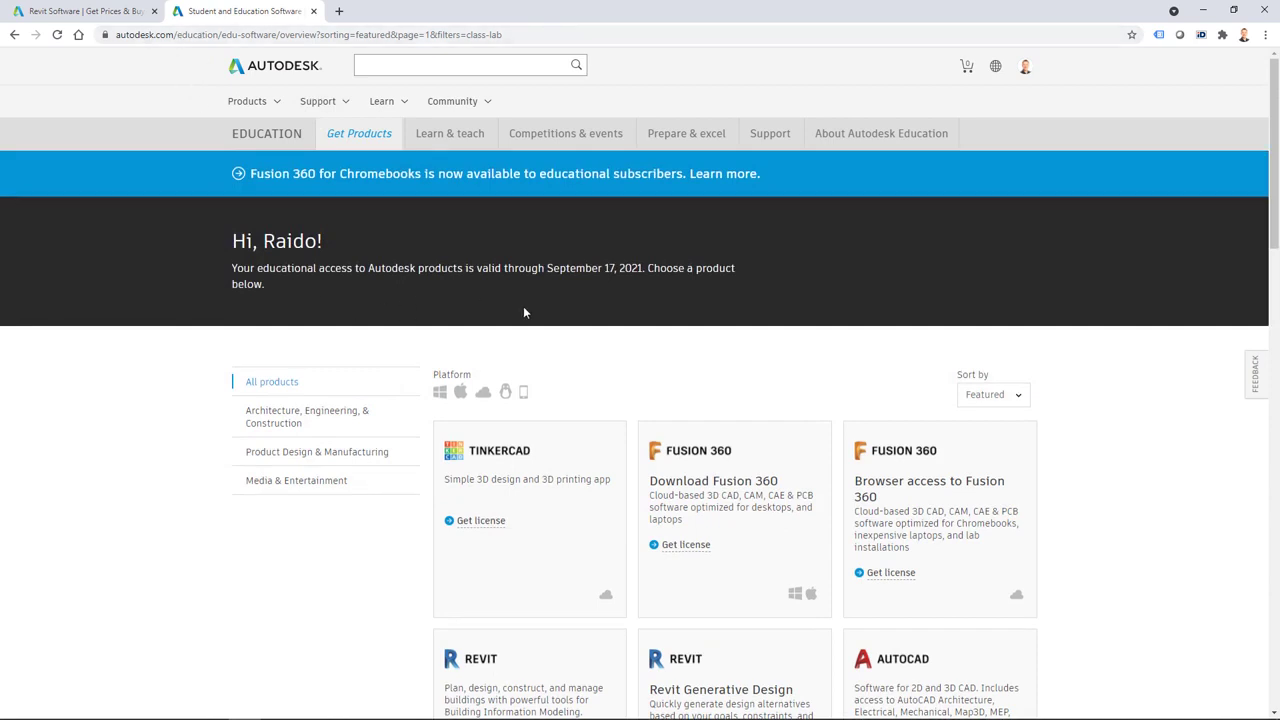
# Get the Revit license from the education product list and continue past the eligibility confirmation to the Revit download page
pyautogui.scroll(-3, 492, 532)
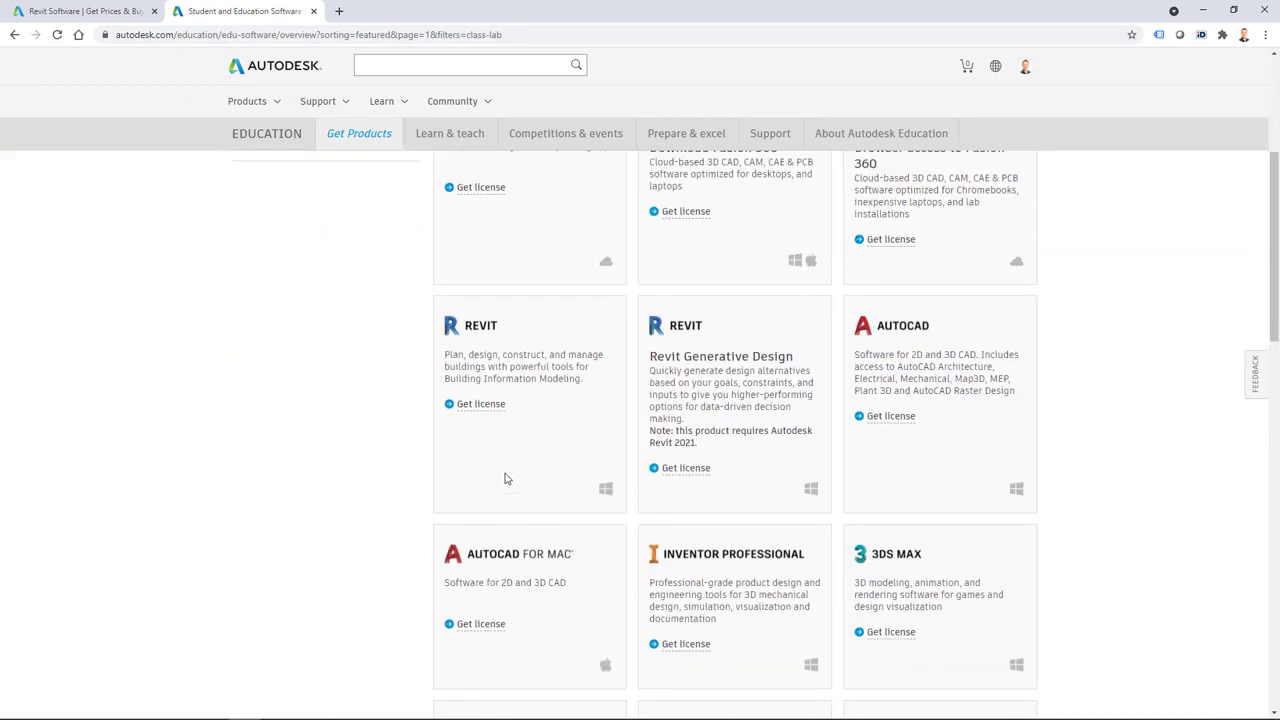
pyautogui.click(478, 407)
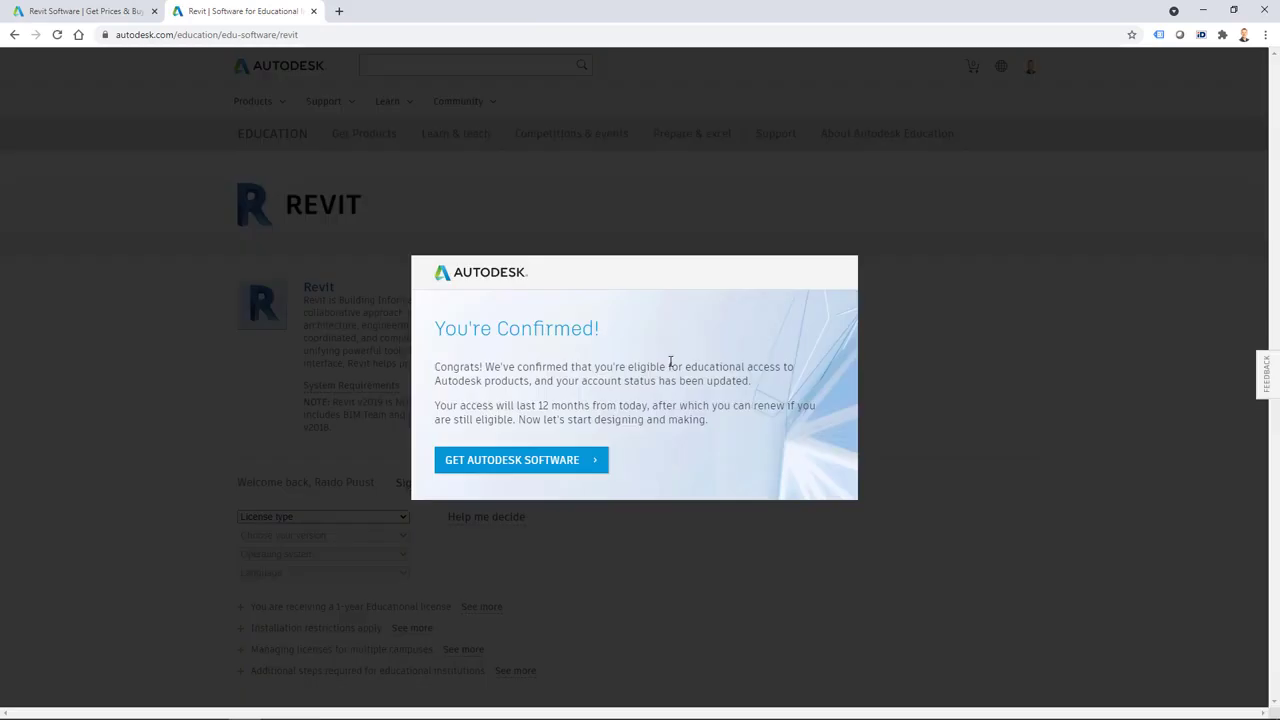
pyautogui.click(517, 461)
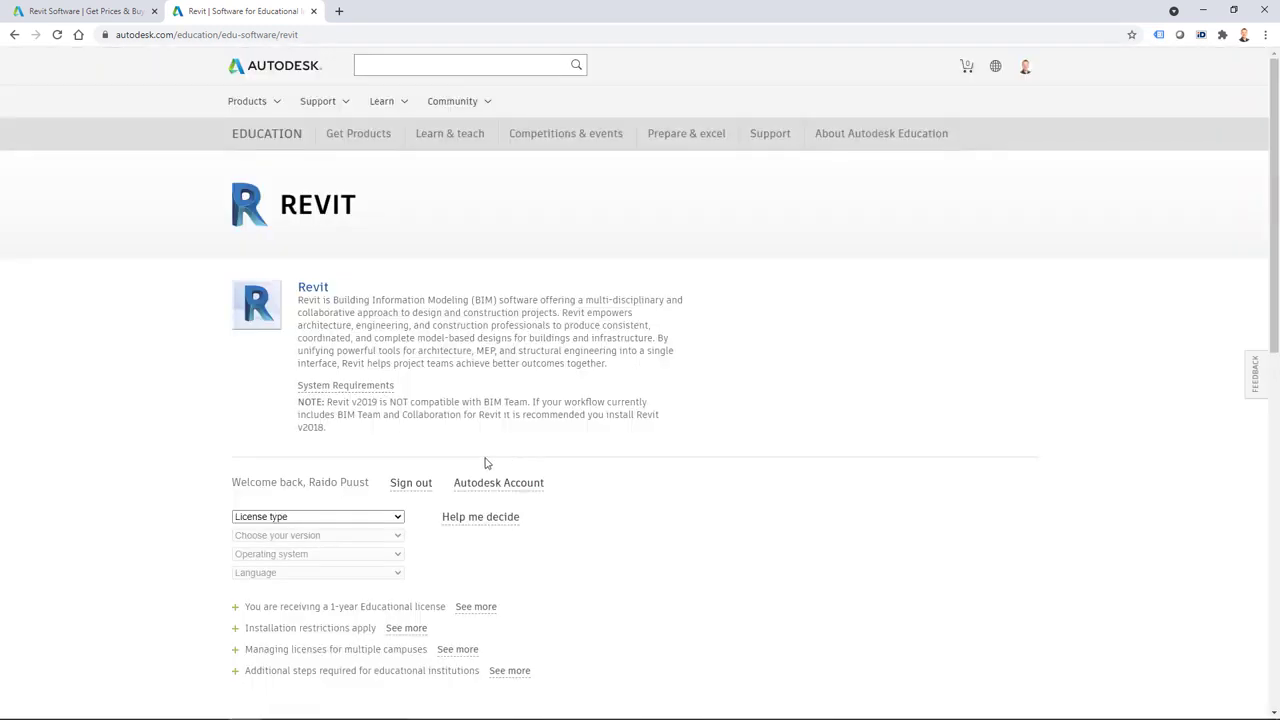
# Configure the Revit download as School: Deploy without network server, version Revit 2022, Windows 64-bit, English
pyautogui.scroll(-1, 400, 430)
pyautogui.click(279, 386)
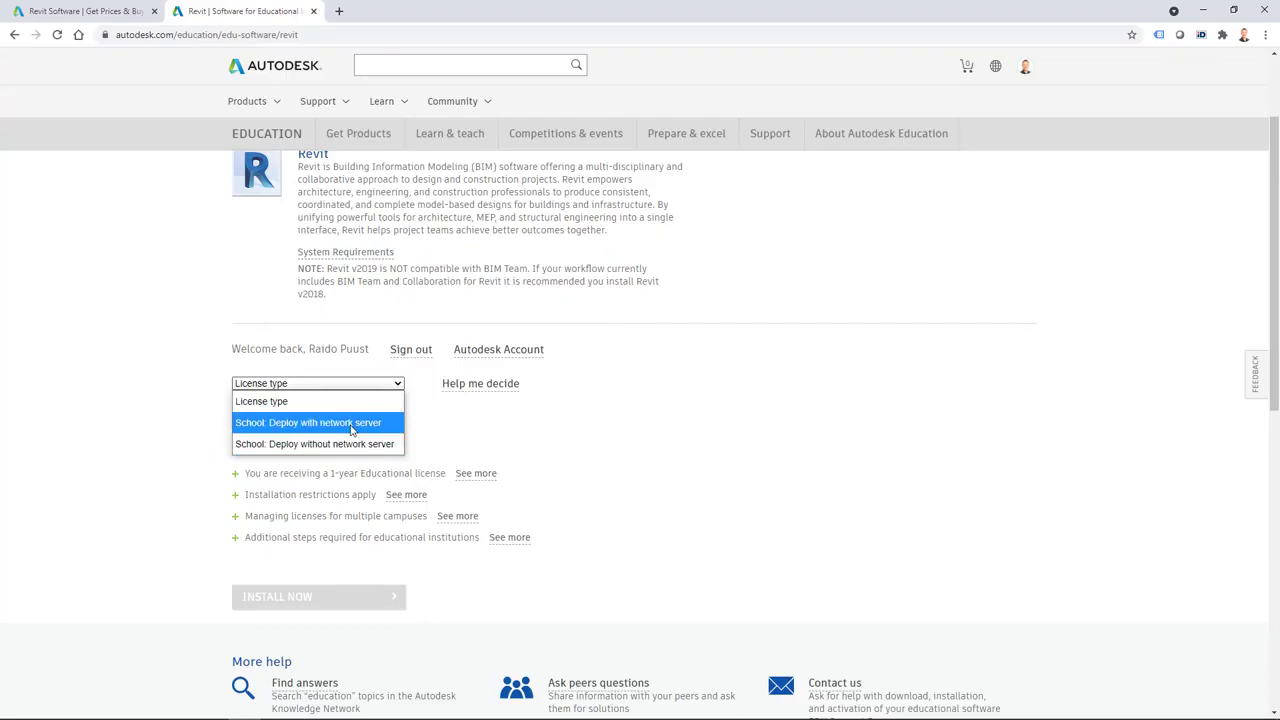
pyautogui.click(337, 444)
pyautogui.click(300, 402)
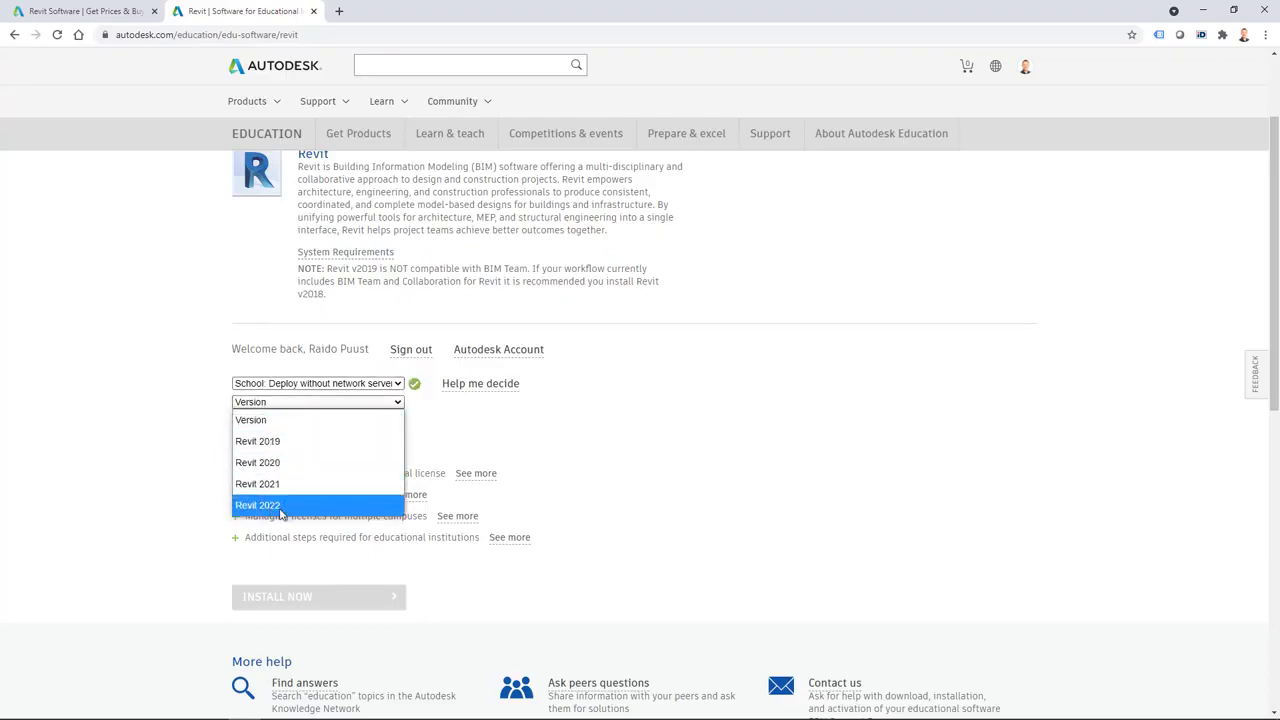
pyautogui.click(280, 507)
pyautogui.click(286, 421)
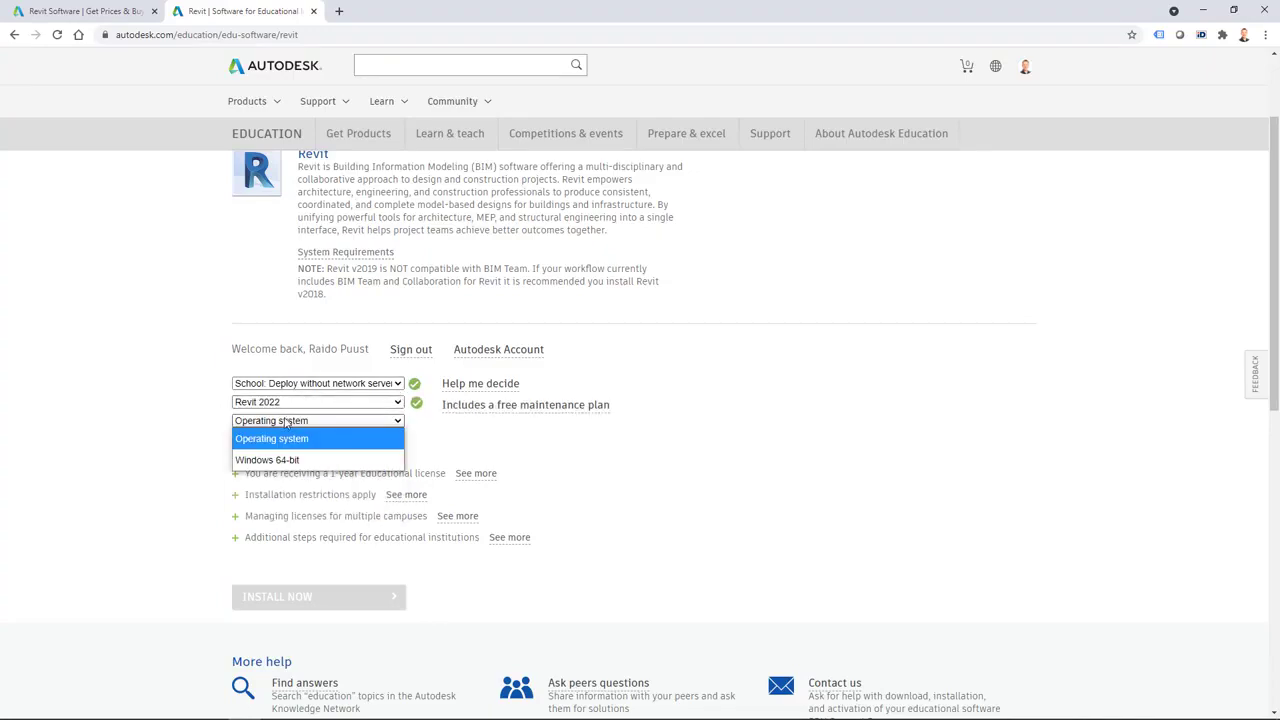
pyautogui.click(290, 461)
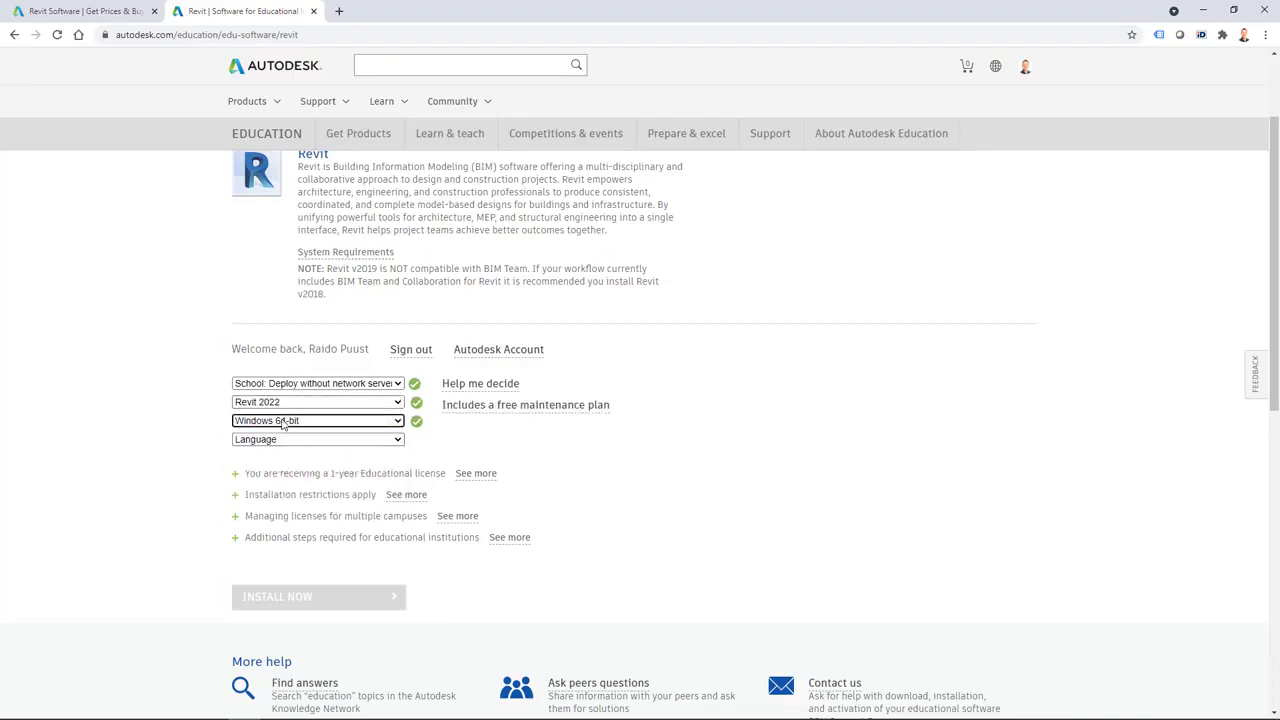
pyautogui.click(300, 439)
pyautogui.click(258, 185)
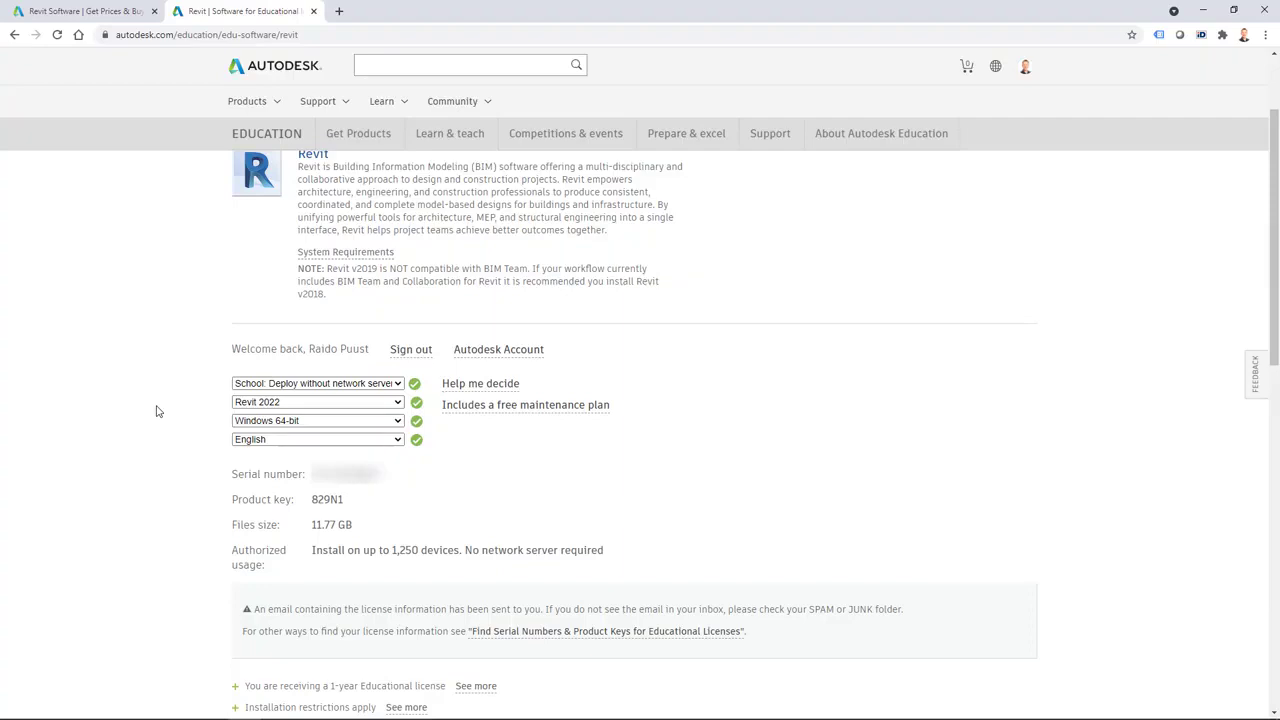
# Request the Revit 2022 download with the Download Now method and allow it to open in Autodesk Download Manager
pyautogui.scroll(-3, 131, 503)
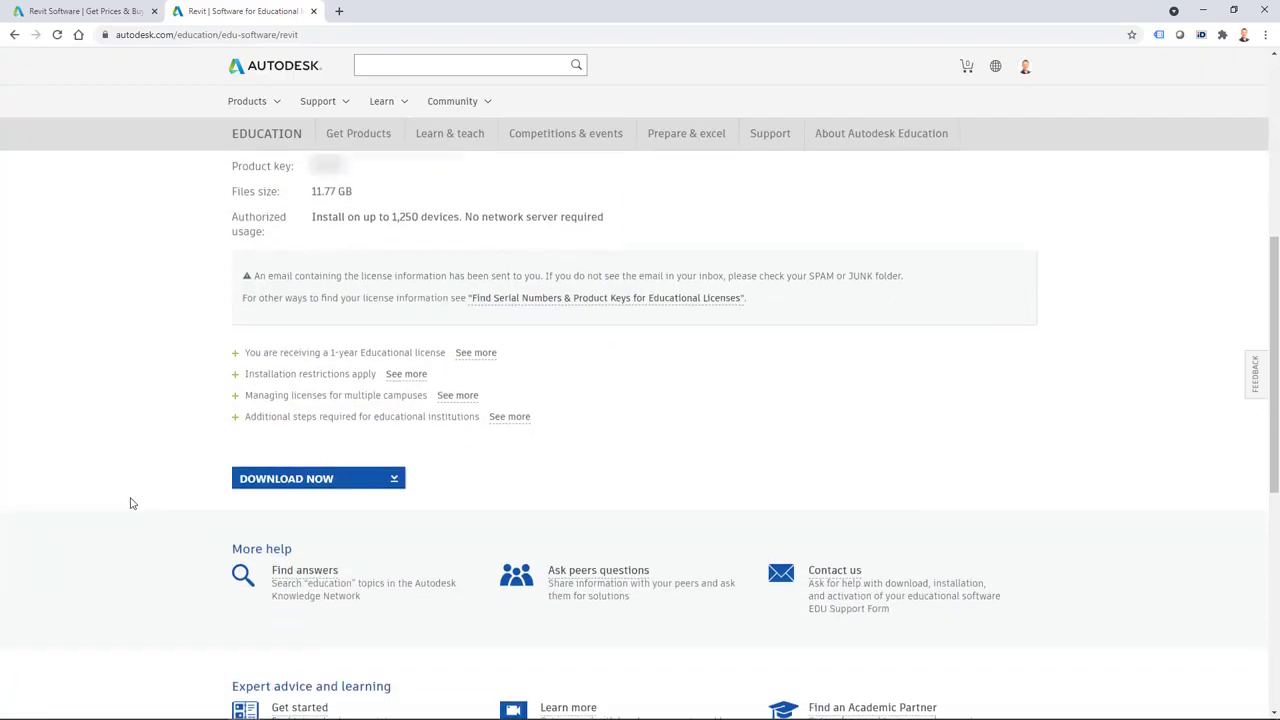
pyautogui.scroll(-1, 131, 503)
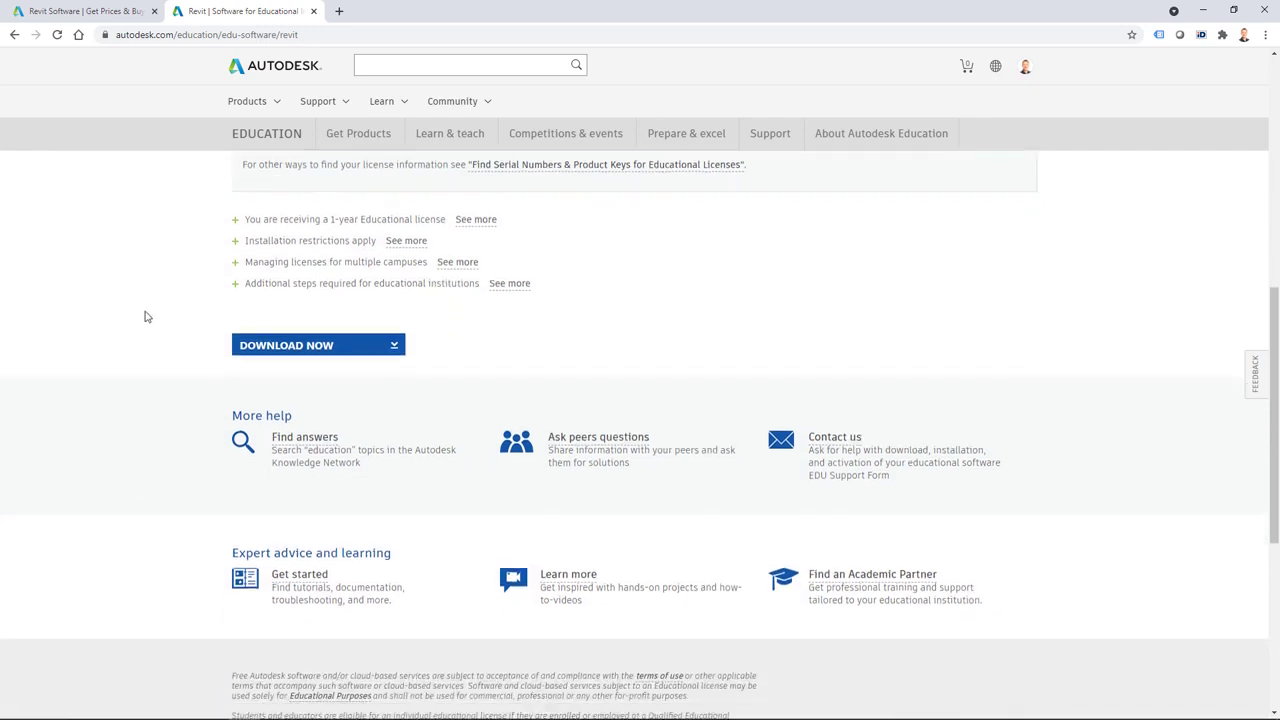
pyautogui.click(394, 346)
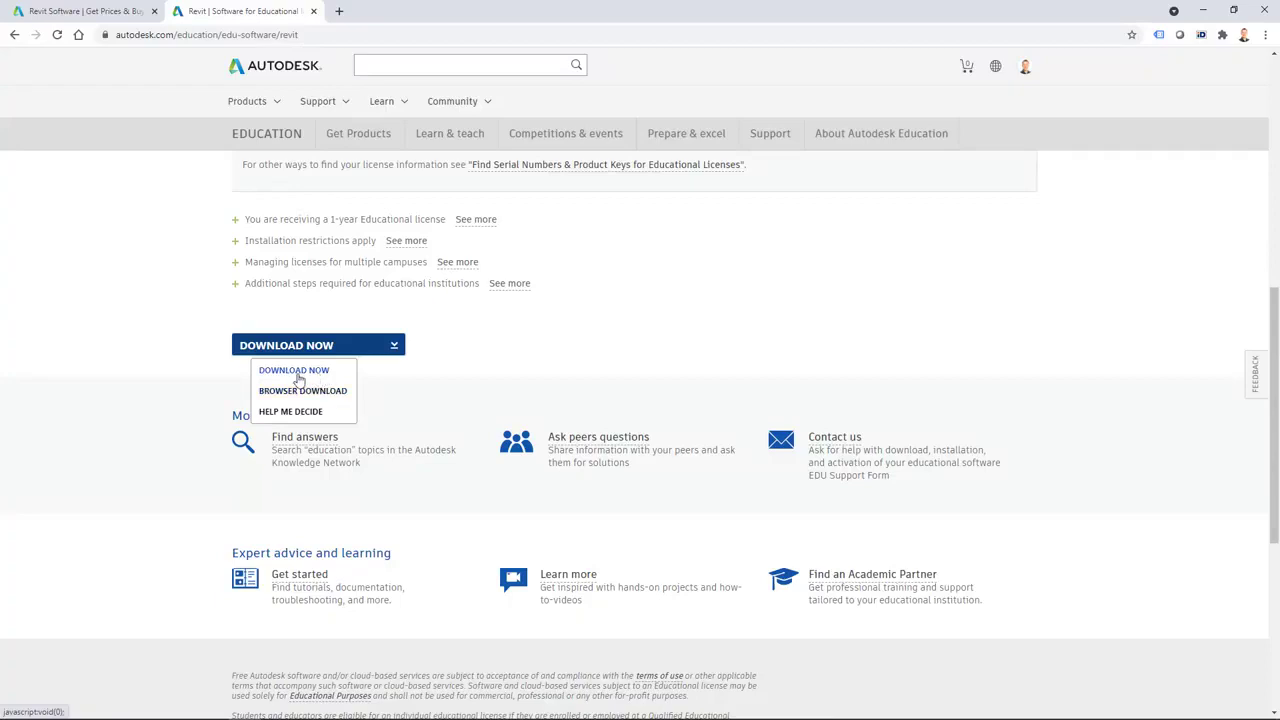
pyautogui.click(295, 372)
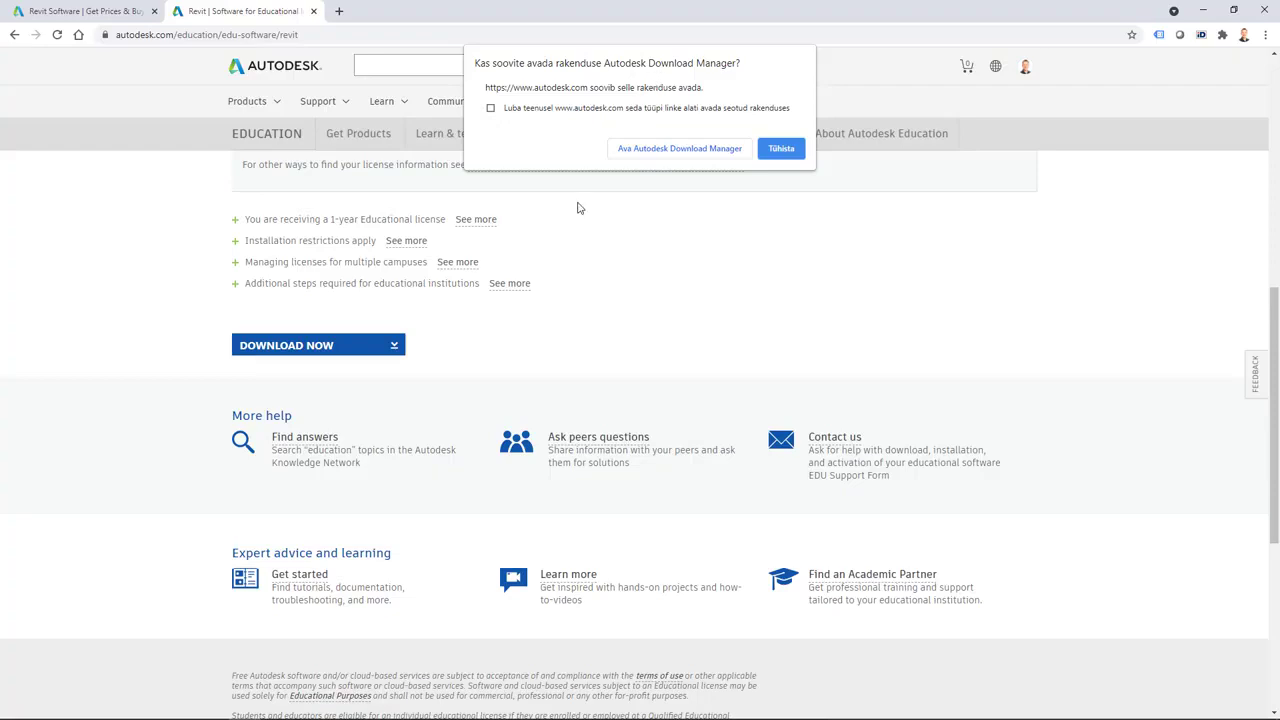
pyautogui.click(692, 152)
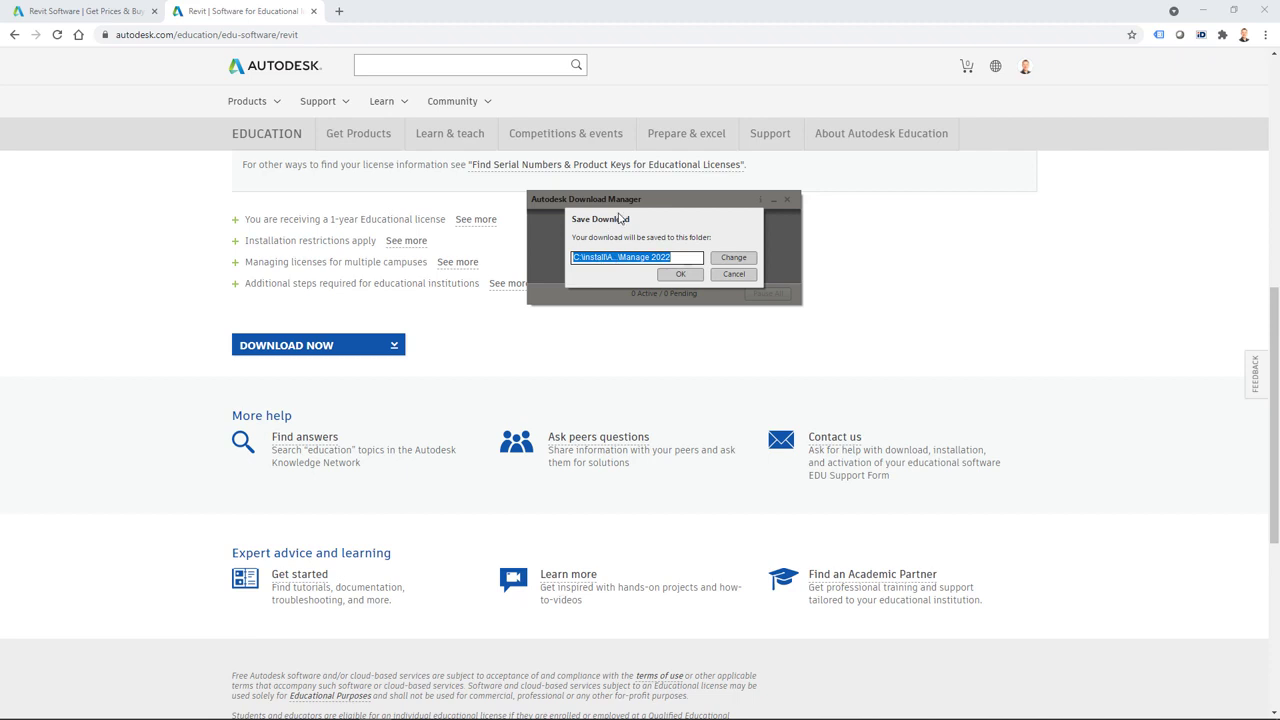
# Create the folder "Autodesk Revit 2022 - DownloadManager" inside C:\install\Autodesk as the save location and start the download there
pyautogui.click(733, 258)
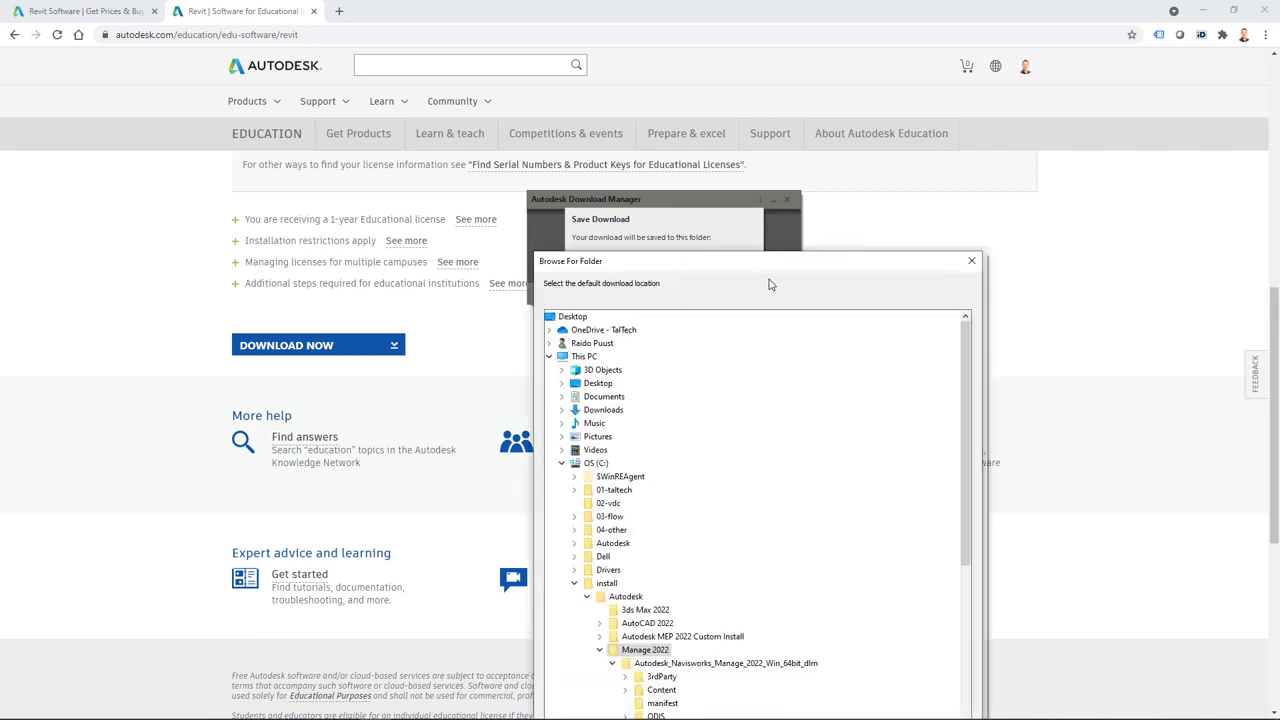
pyautogui.moveTo(770, 262); pyautogui.dragTo(606, 76)
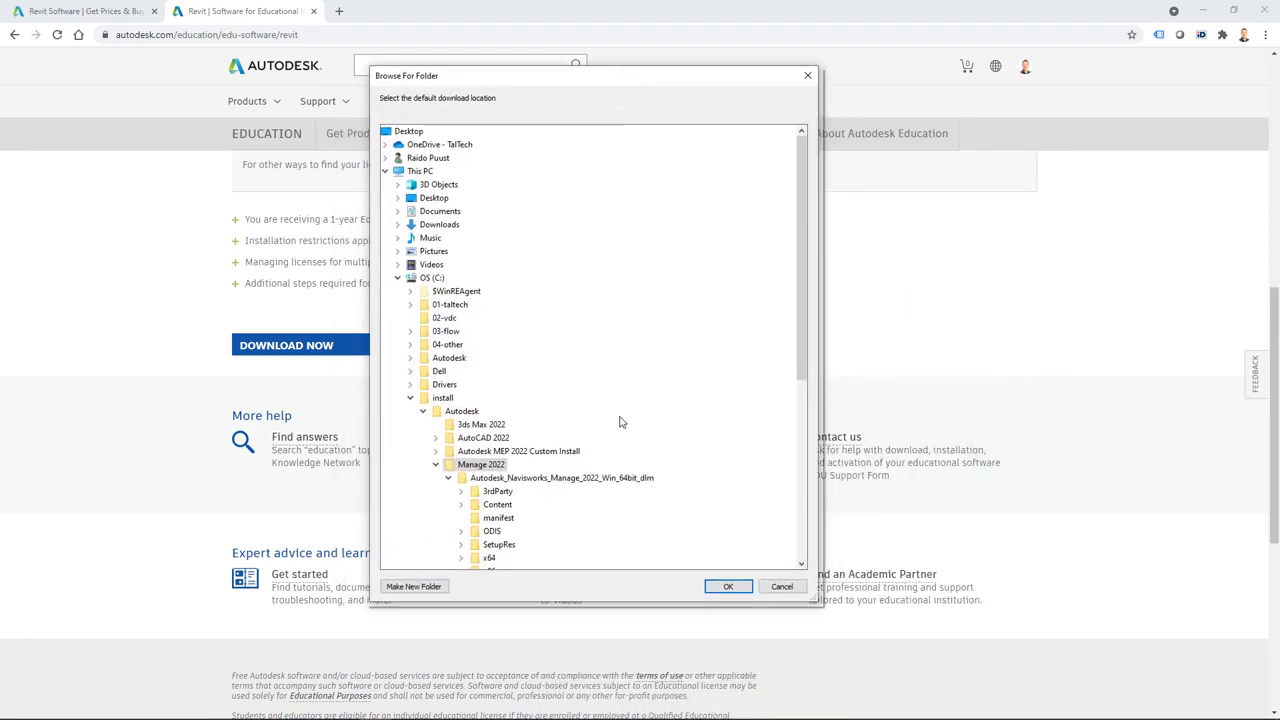
pyautogui.click(461, 412)
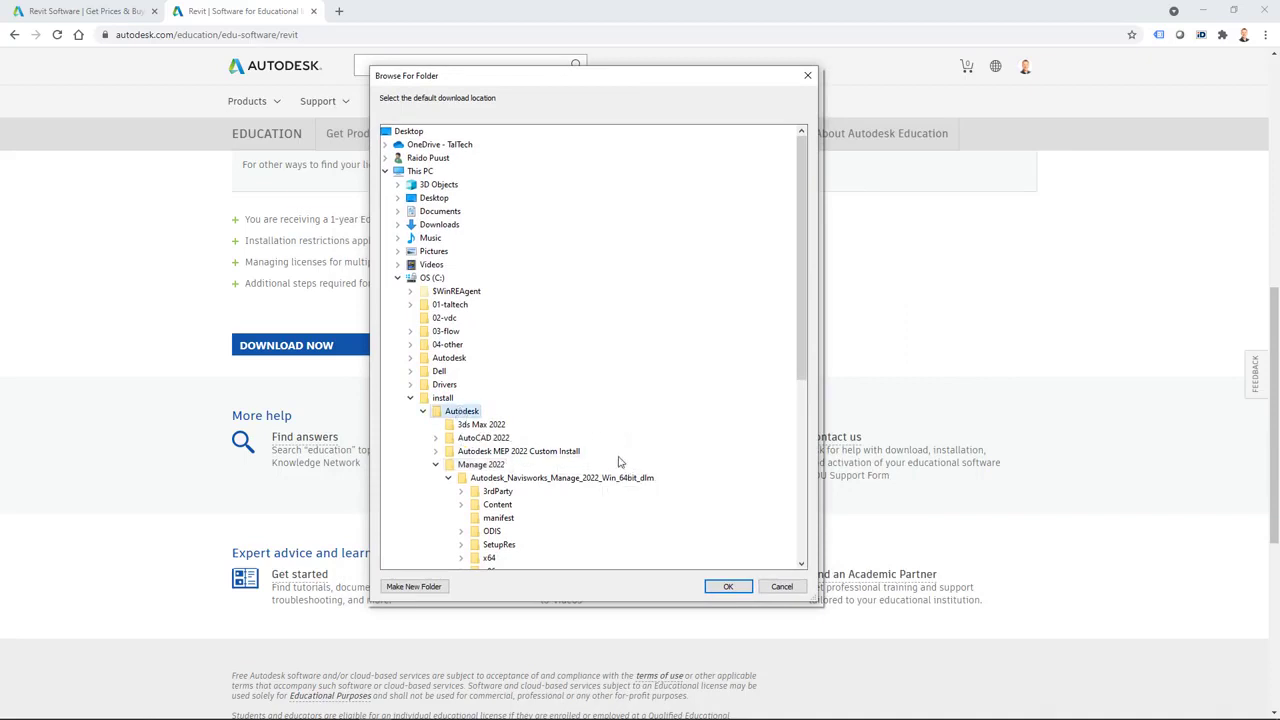
pyautogui.click(413, 587)
pyautogui.write('Autodesk')
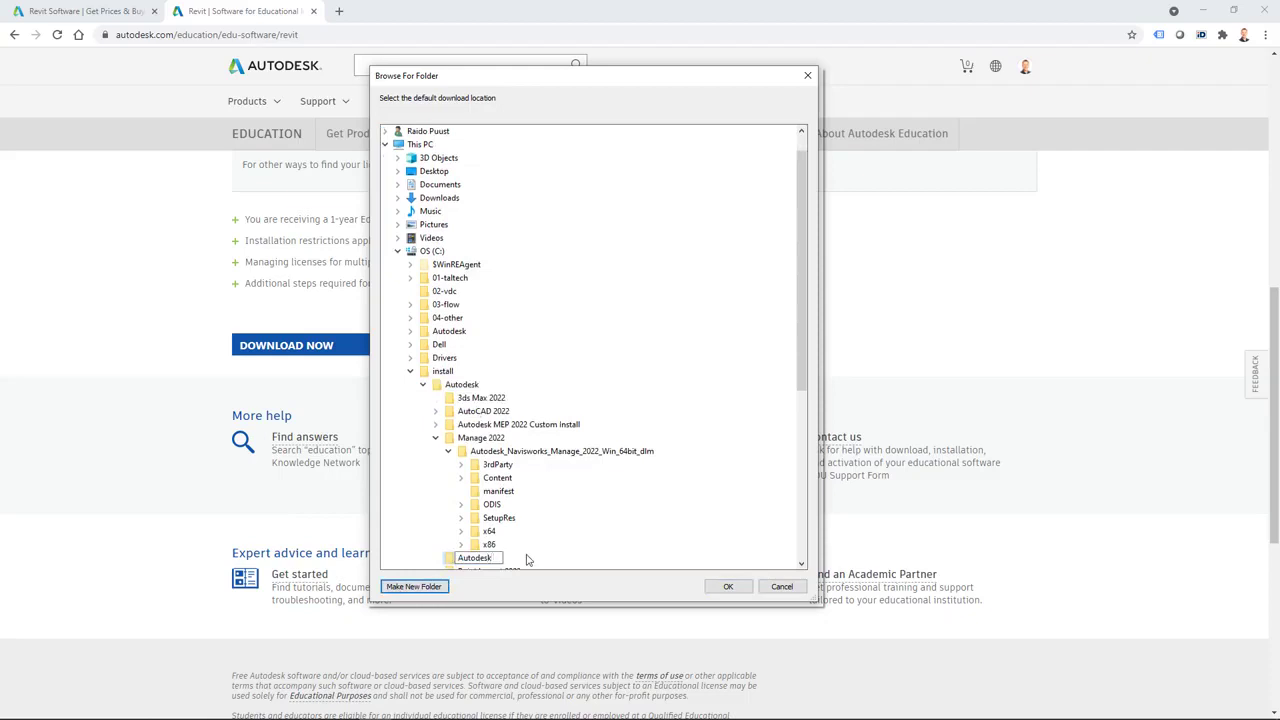
pyautogui.write(' Revit 2022 - DownloadManager')
pyautogui.press('Return')
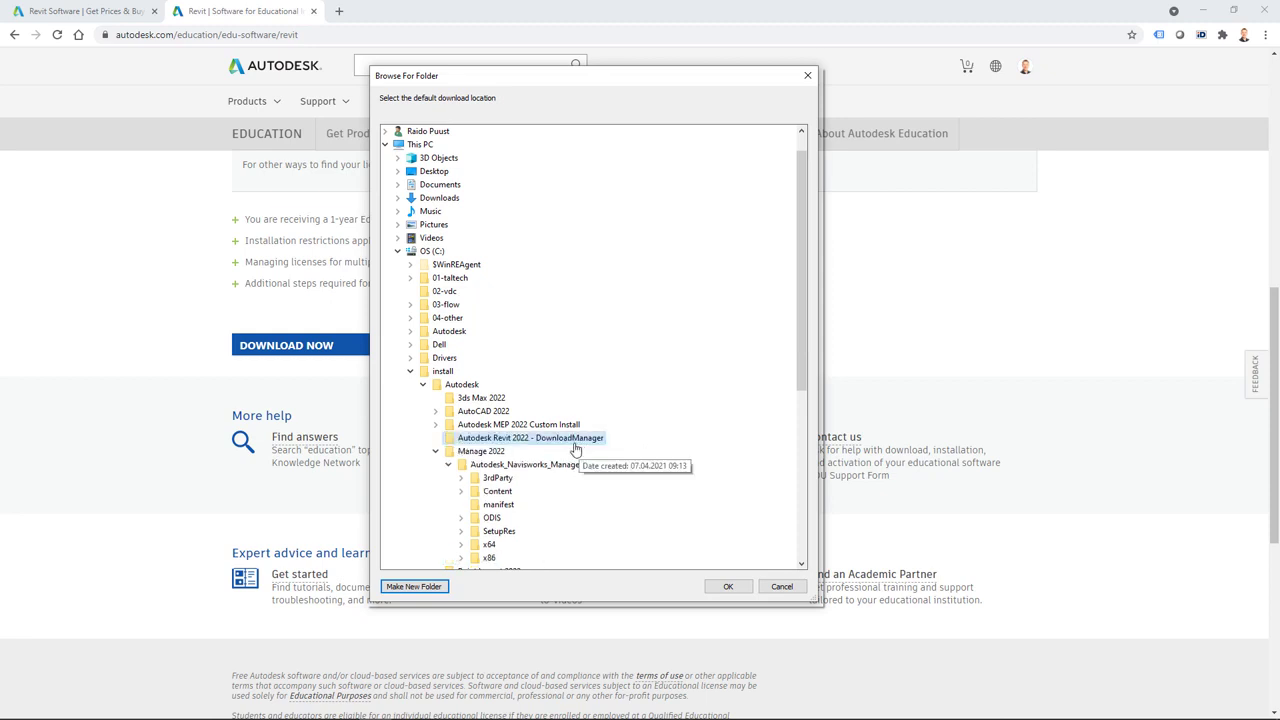
pyautogui.click(728, 586)
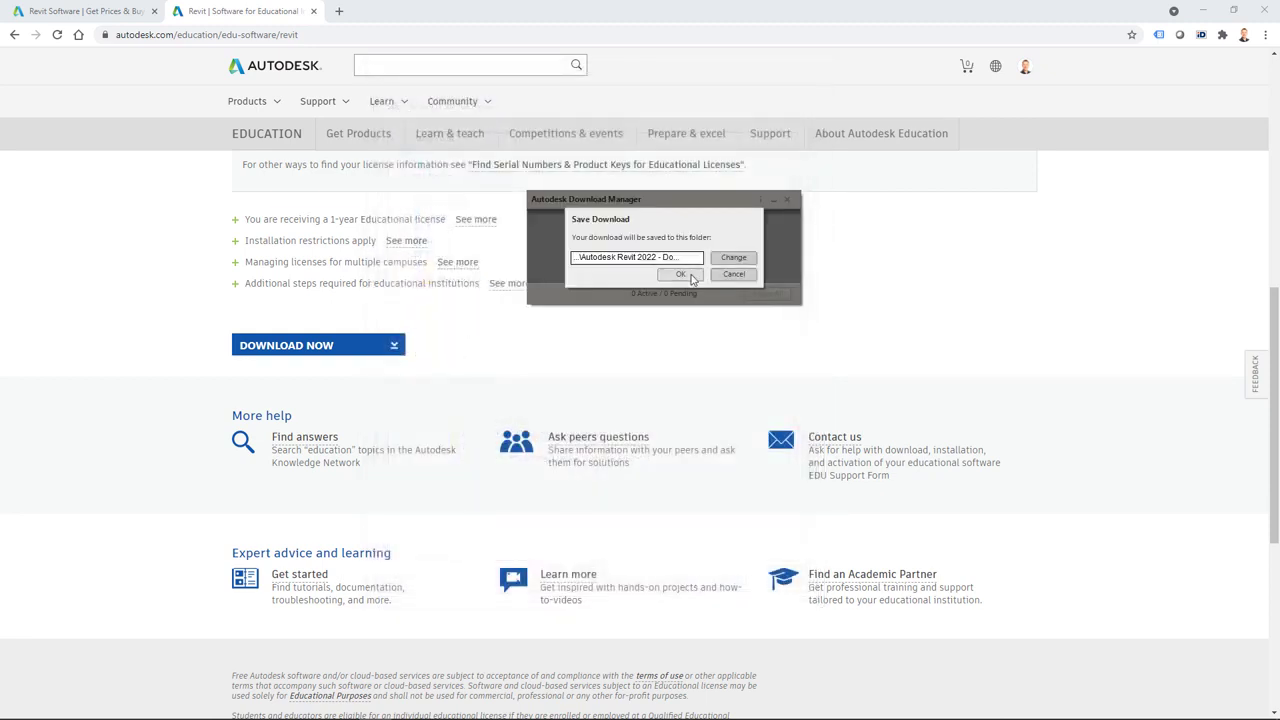
pyautogui.click(682, 275)
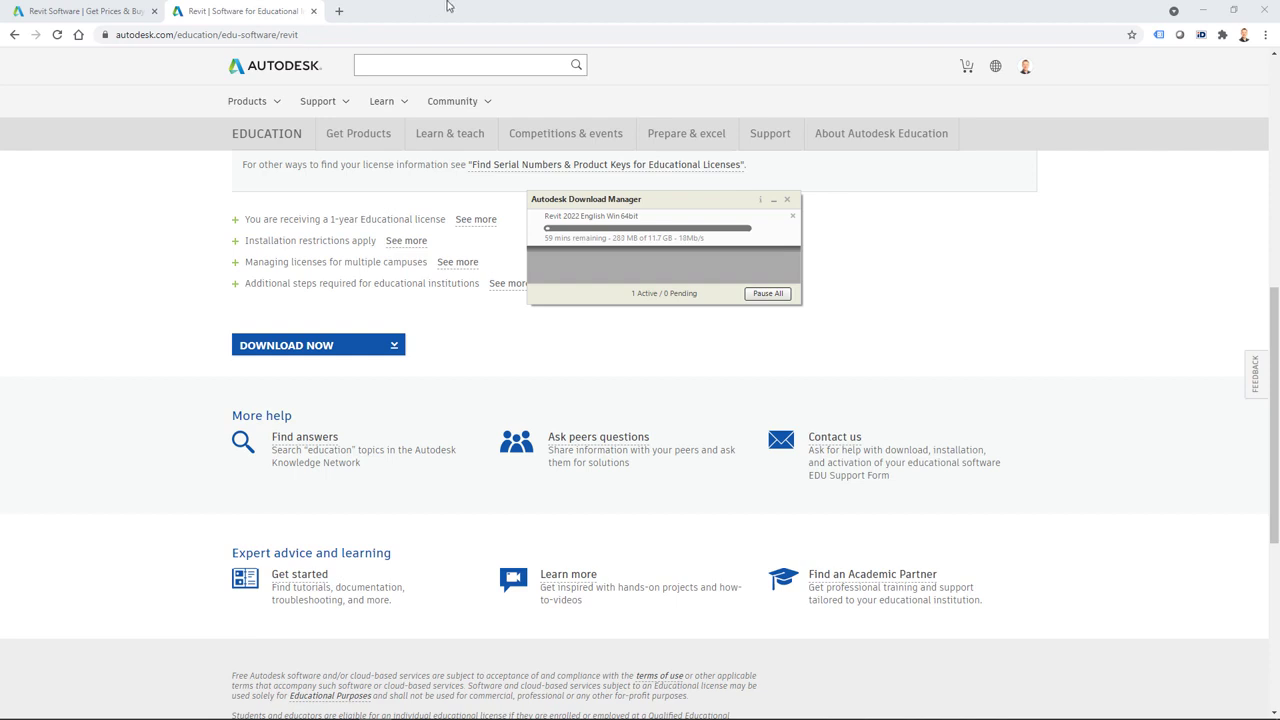
# Open the Autodesk Account site manage.autodesk.com in a new browser tab
pyautogui.click(339, 11)
pyautogui.write('manage.')
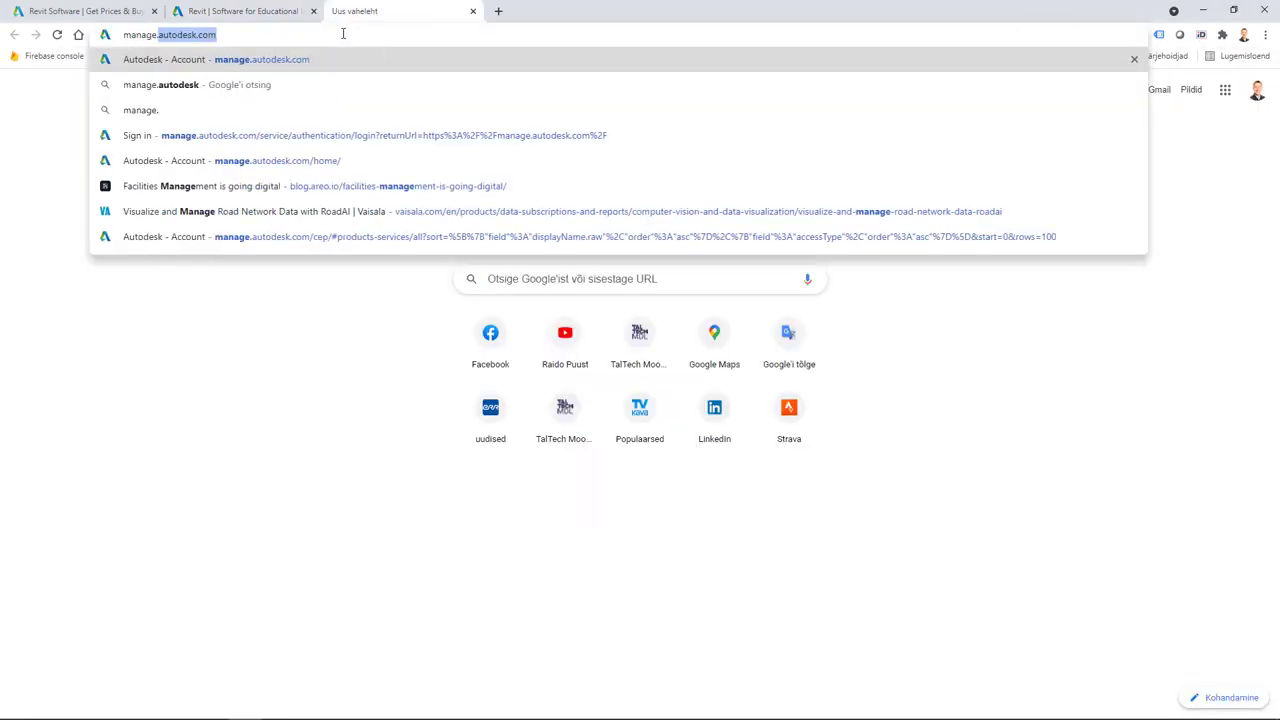
pyautogui.press('Return')
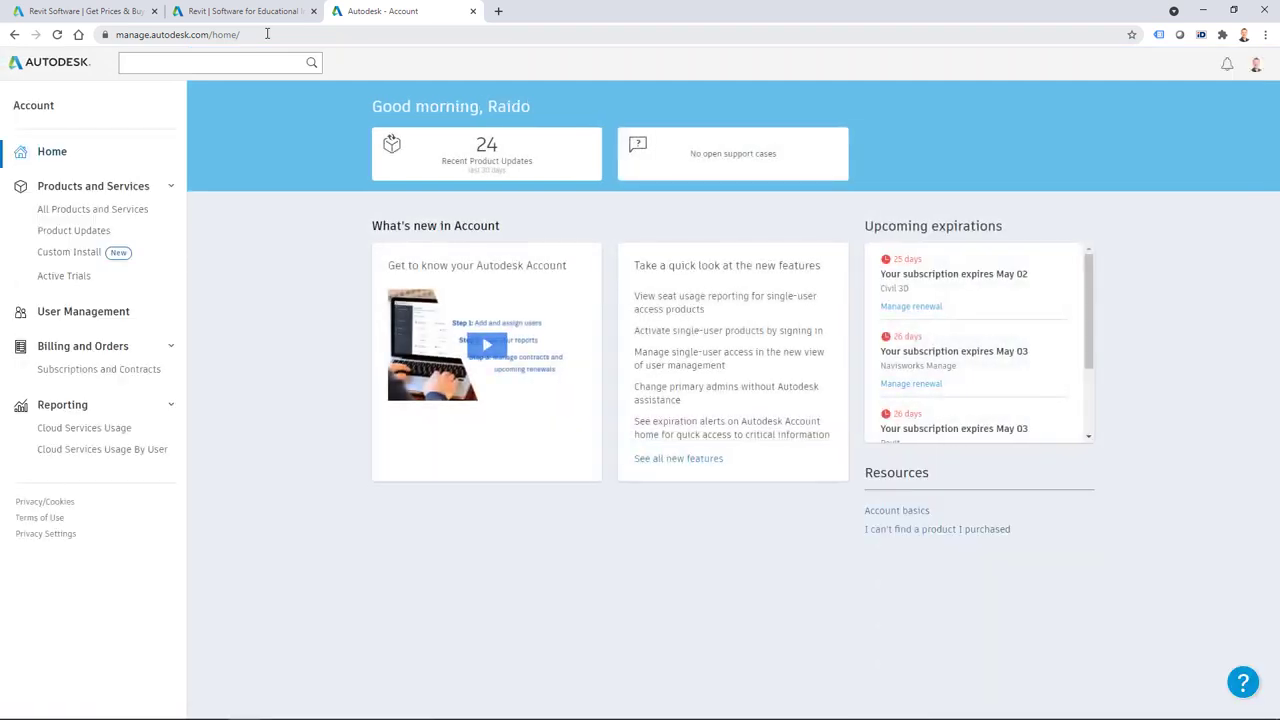
pyautogui.click(250, 11)
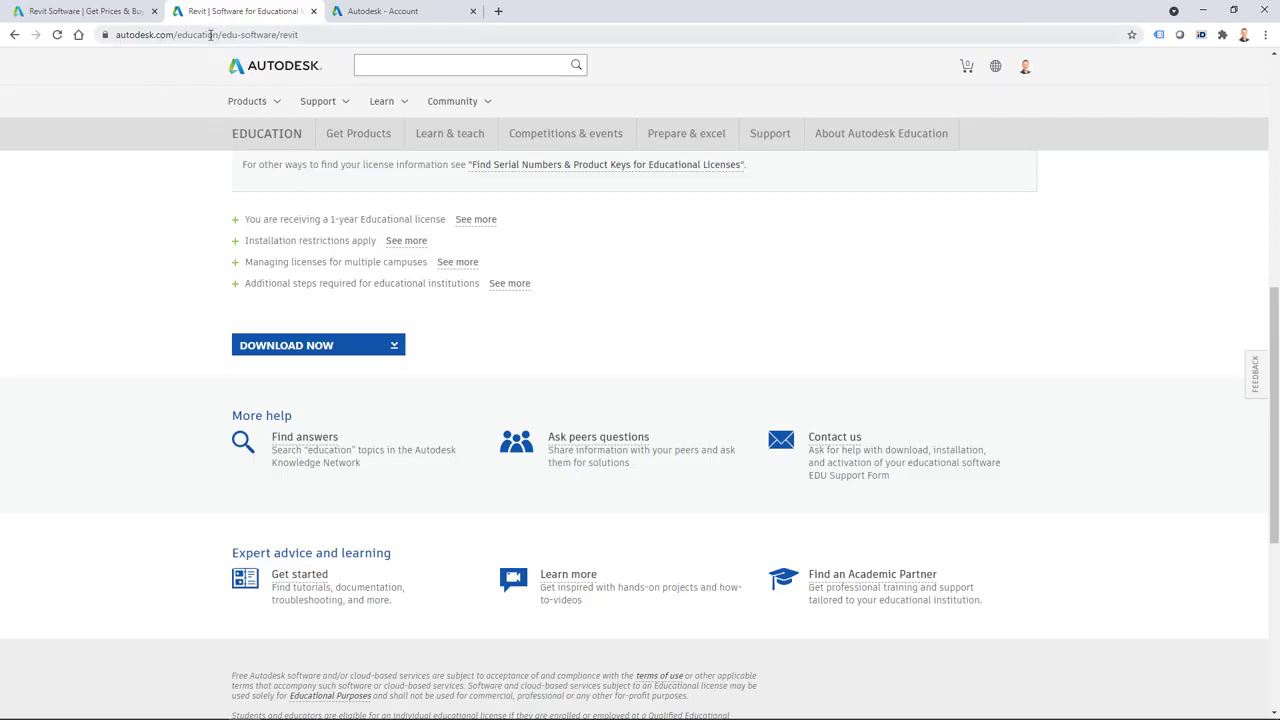
pyautogui.click(384, 12)
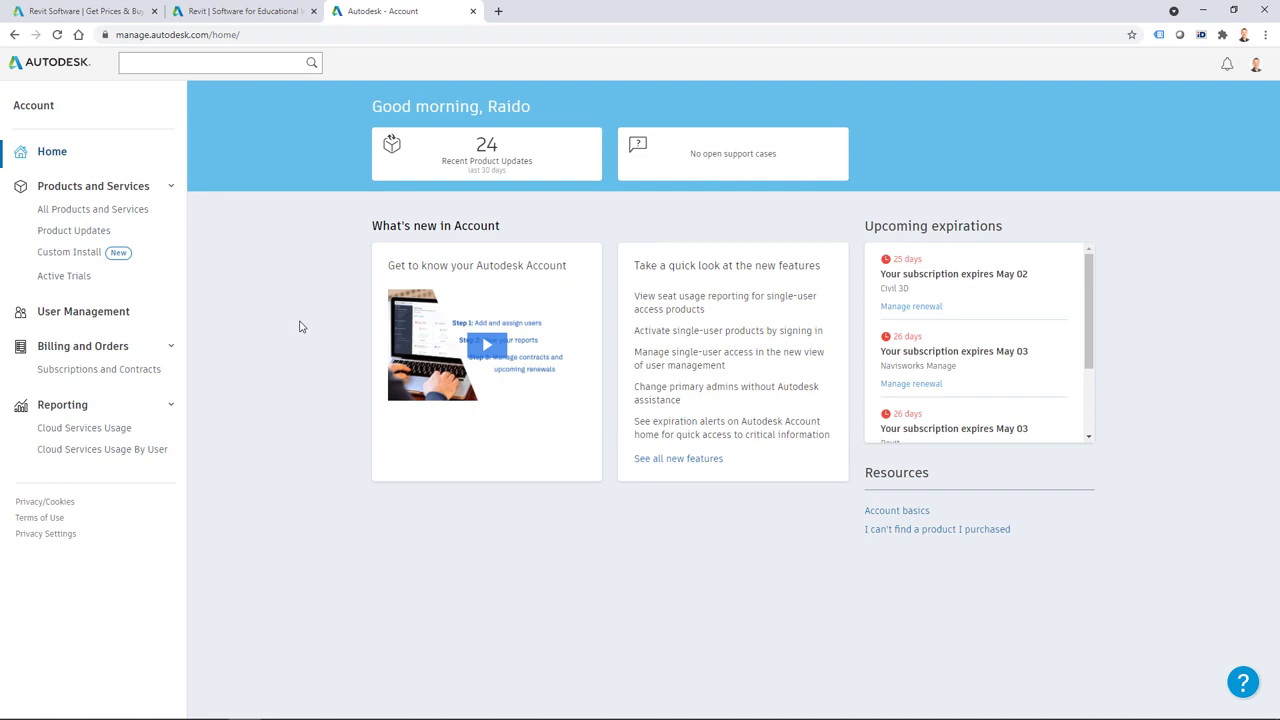
# Start a Custom Install with the Serial Number license type and add Revit to it
pyautogui.click(64, 252)
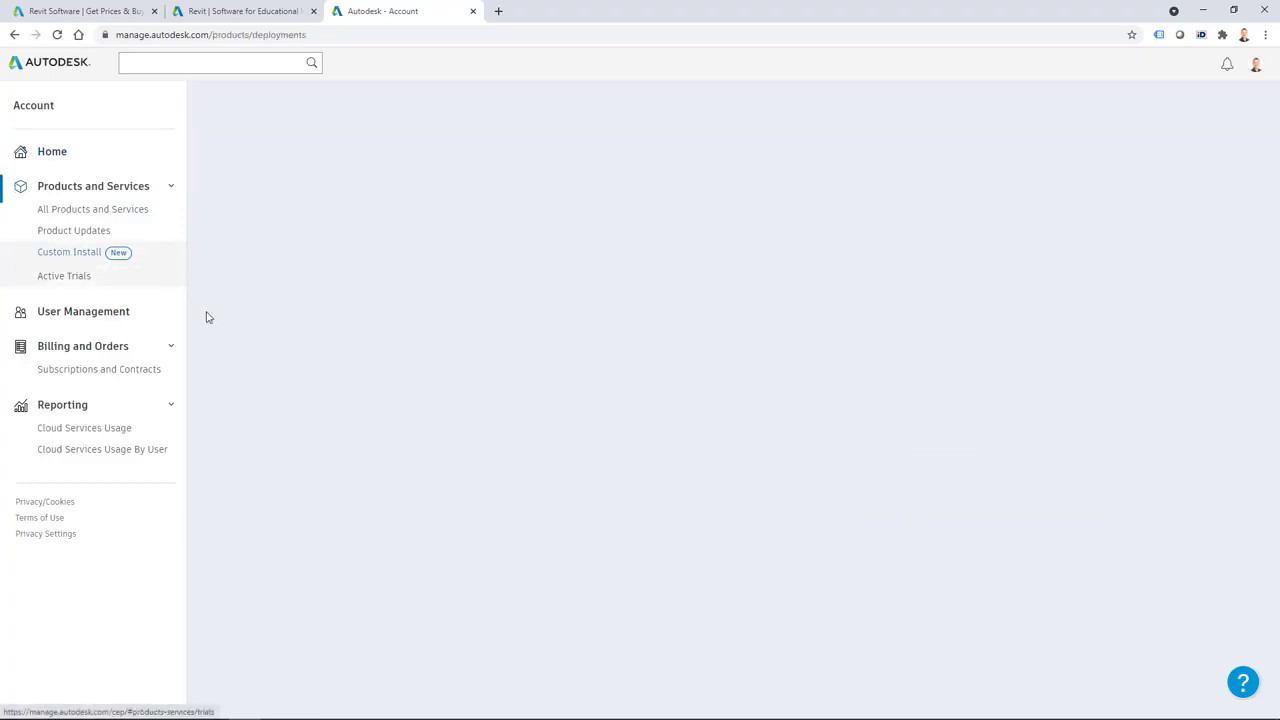
pyautogui.click(259, 199)
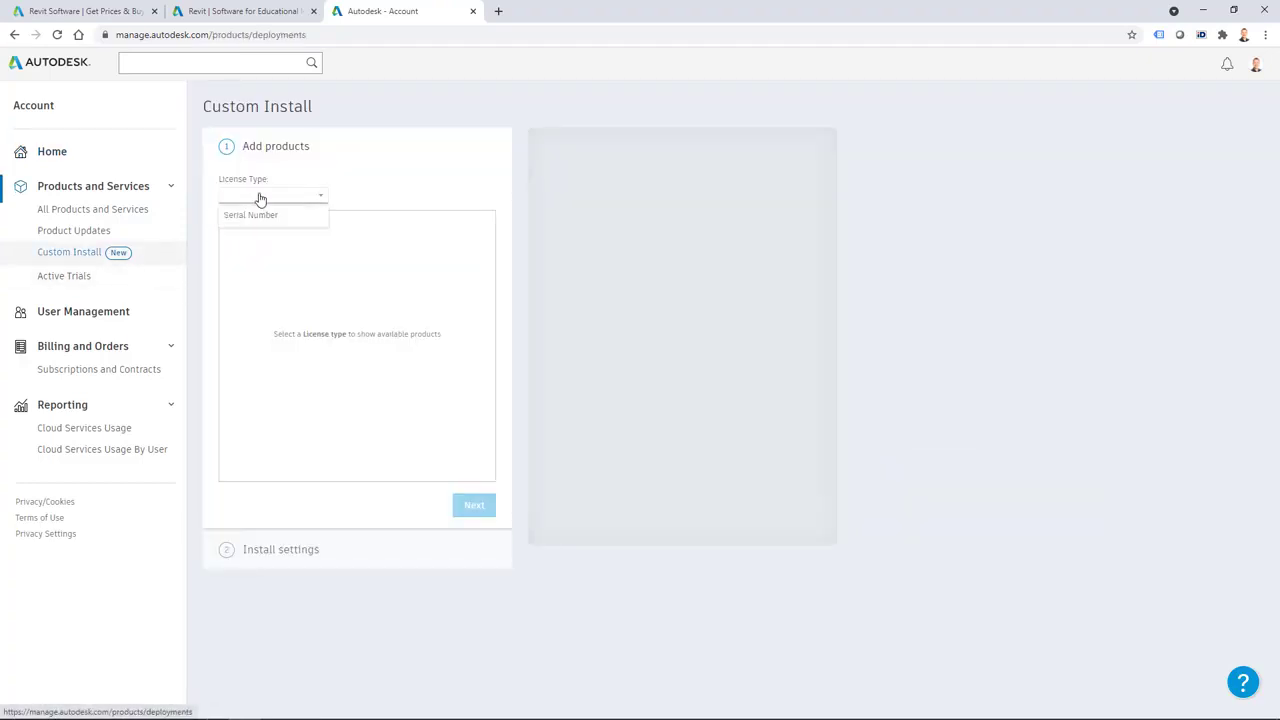
pyautogui.click(250, 217)
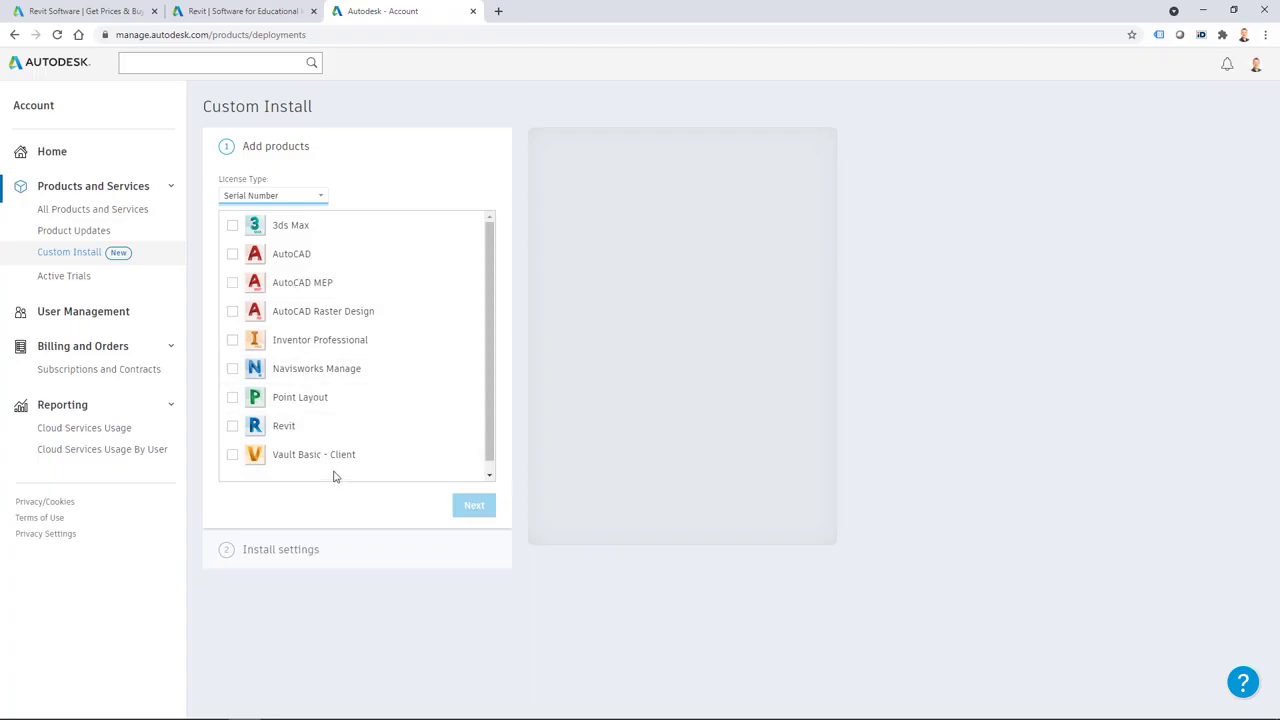
pyautogui.click(233, 427)
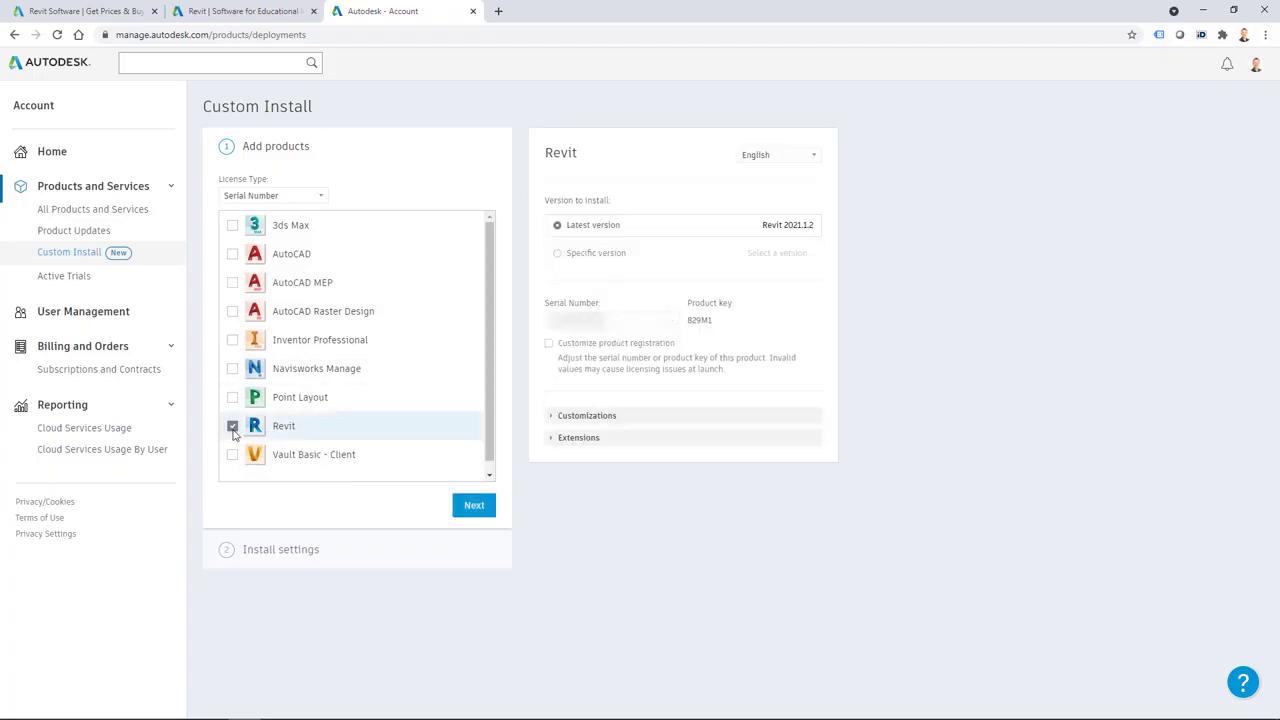
# Set the Revit version to install to the specific version Revit 2022
pyautogui.click(585, 256)
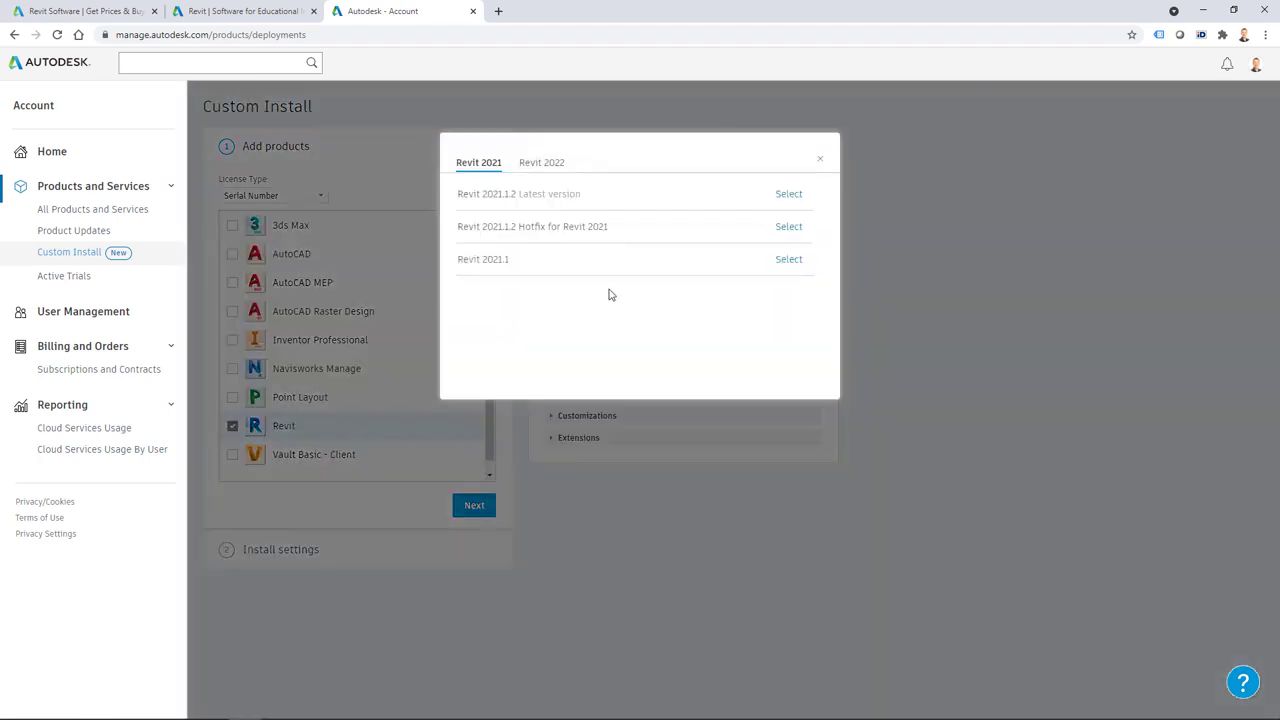
pyautogui.click(545, 163)
pyautogui.click(781, 197)
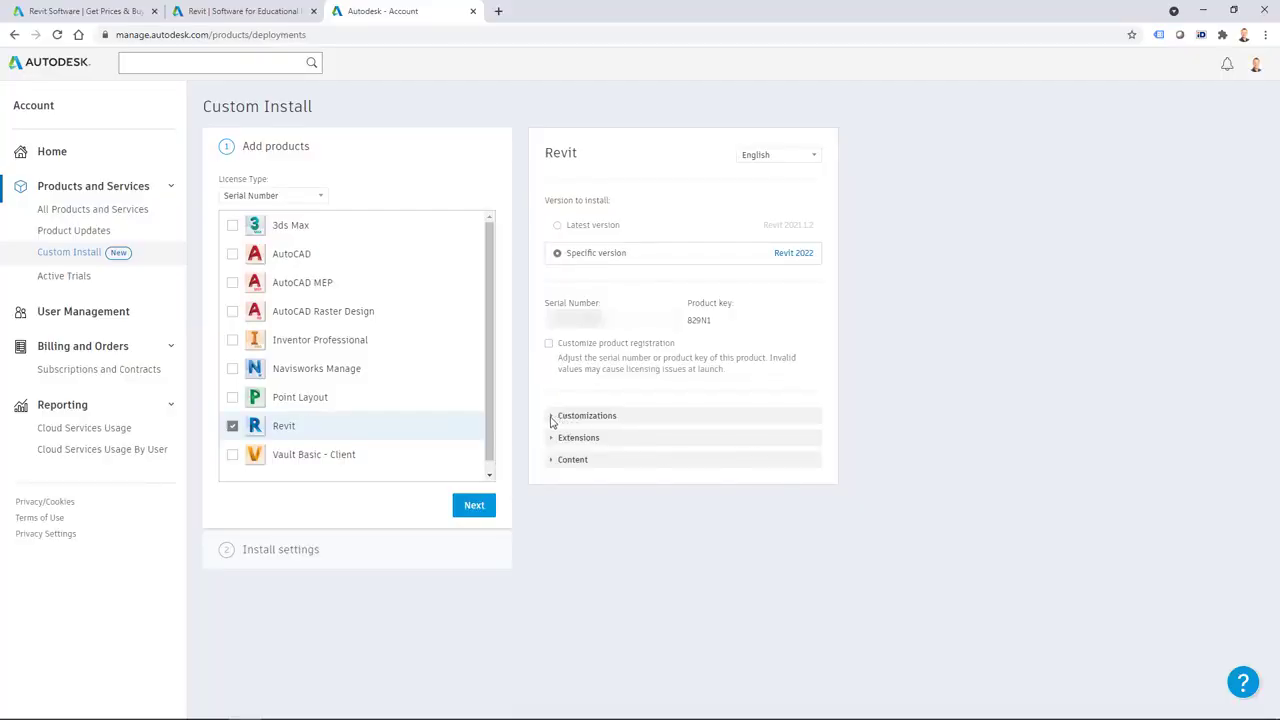
# Expand Revit's Customizations and examine the content path locations and the optional components
pyautogui.click(551, 418)
pyautogui.scroll(-3, 868, 488)
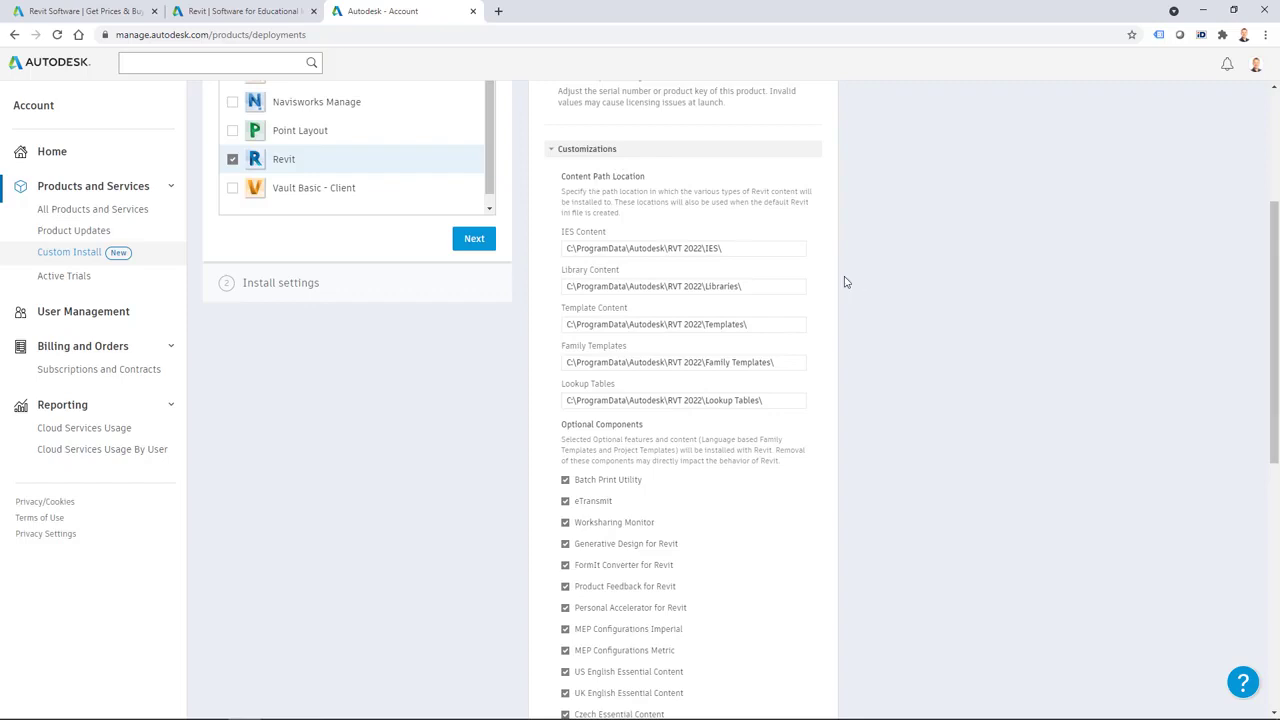
pyautogui.scroll(-1, 848, 441)
pyautogui.scroll(-3, 848, 441)
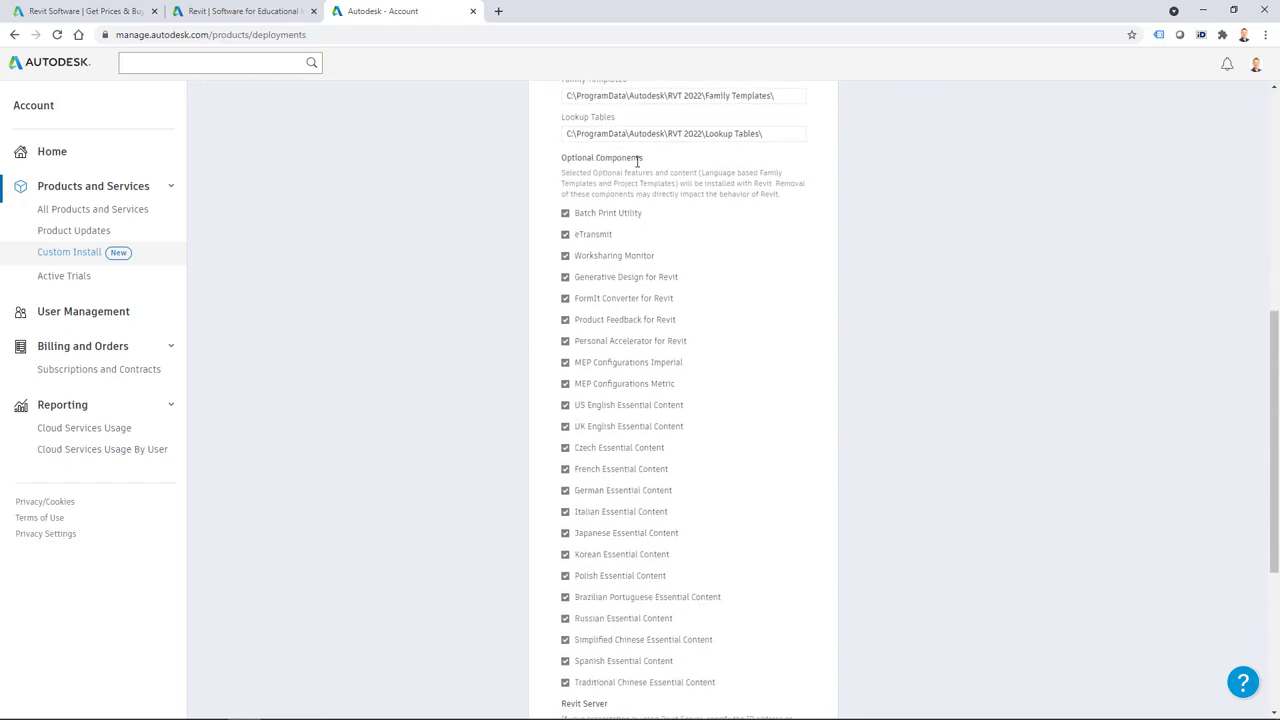
pyautogui.scroll(-1, 728, 278)
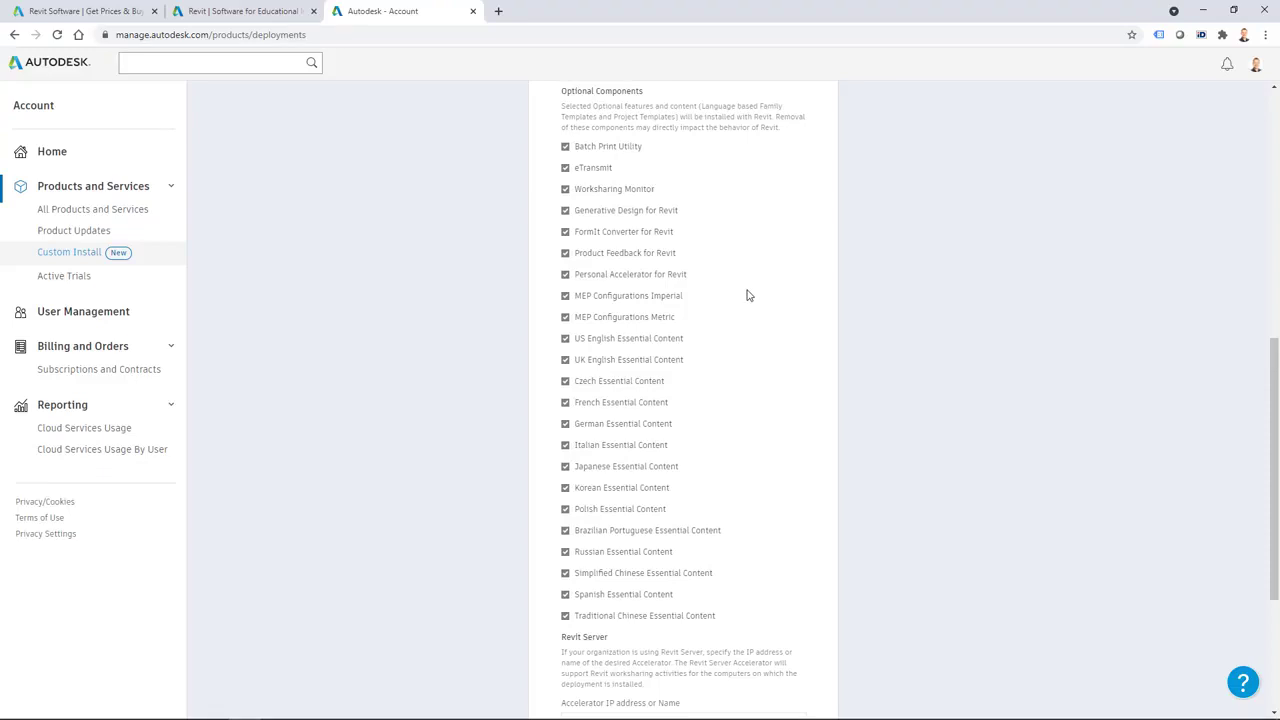
# Open the Autodesk desktop app from the system's hidden background apps to show My products and tools
pyautogui.click(1080, 707)
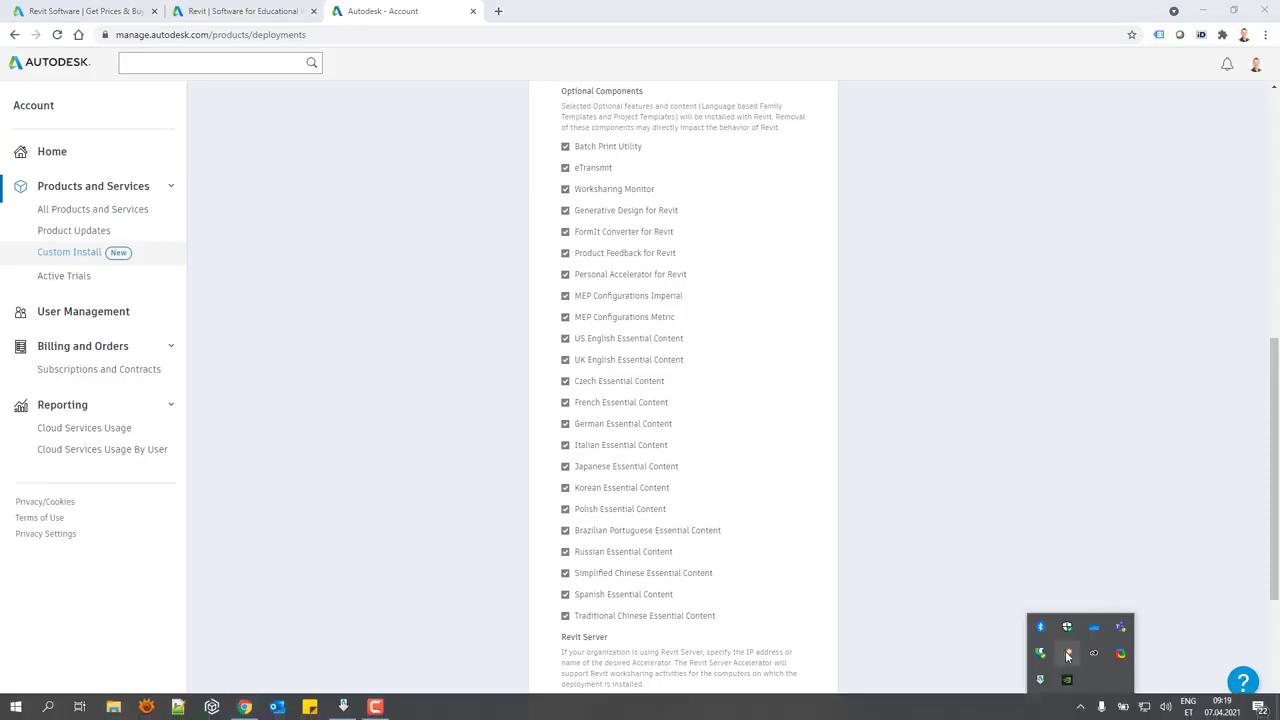
pyautogui.click(1068, 655)
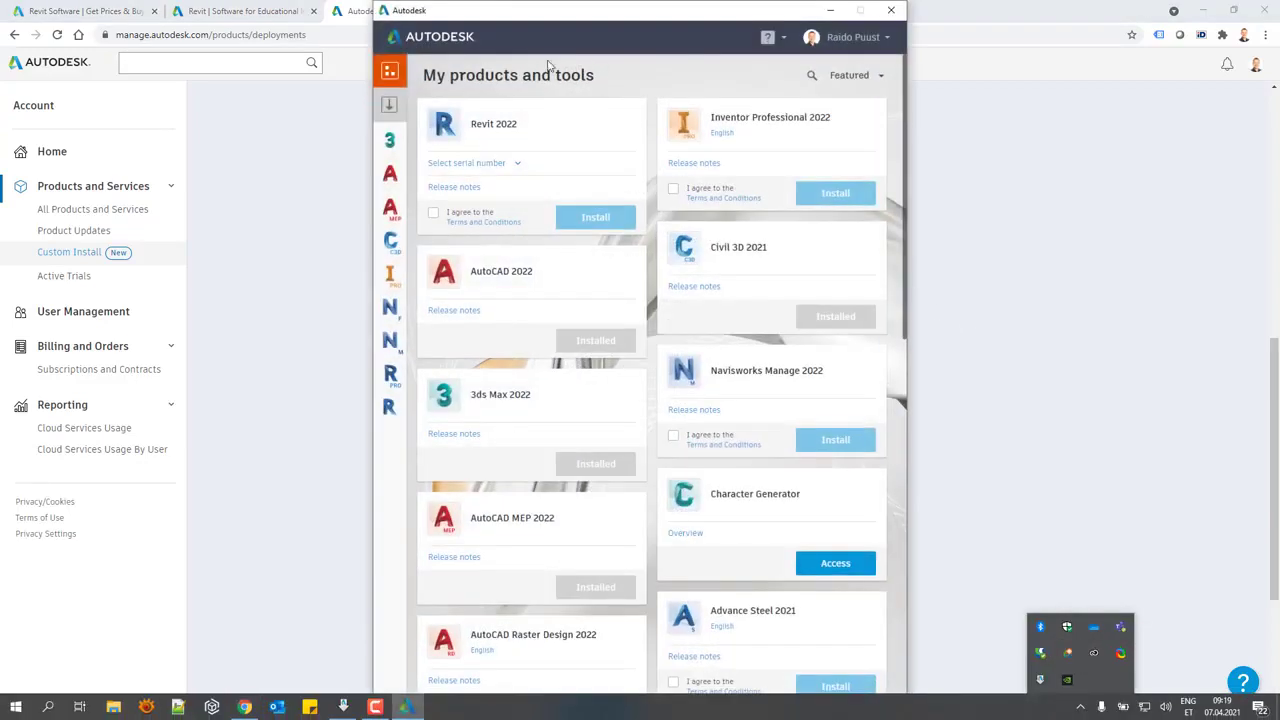
# View the available product updates in the Autodesk desktop app, close it and show the system's hidden background apps again
pyautogui.click(389, 104)
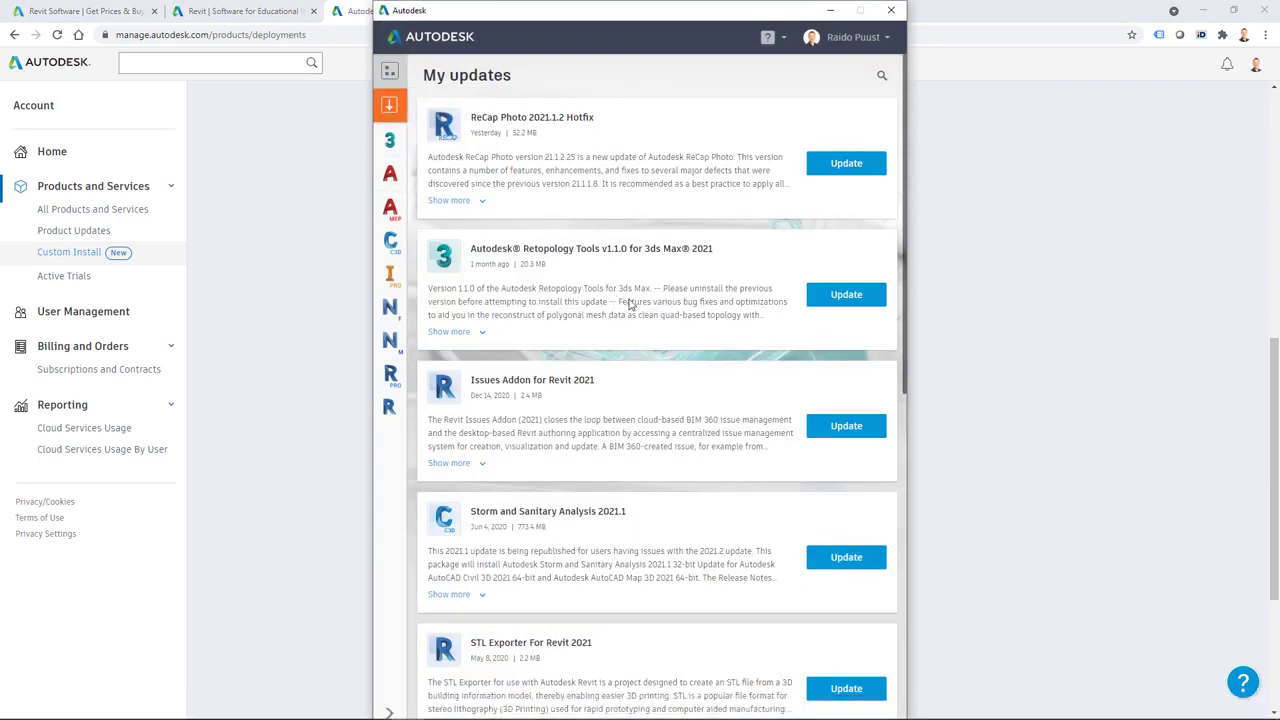
pyautogui.click(891, 10)
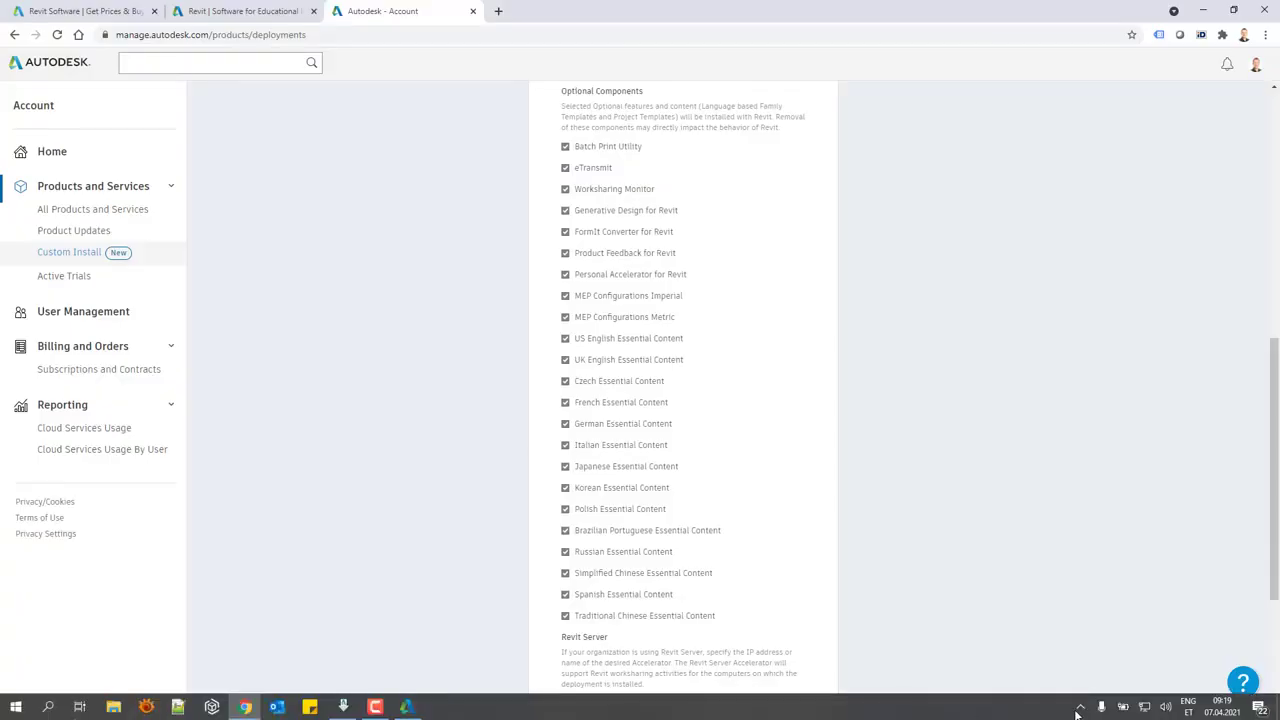
pyautogui.click(1079, 707)
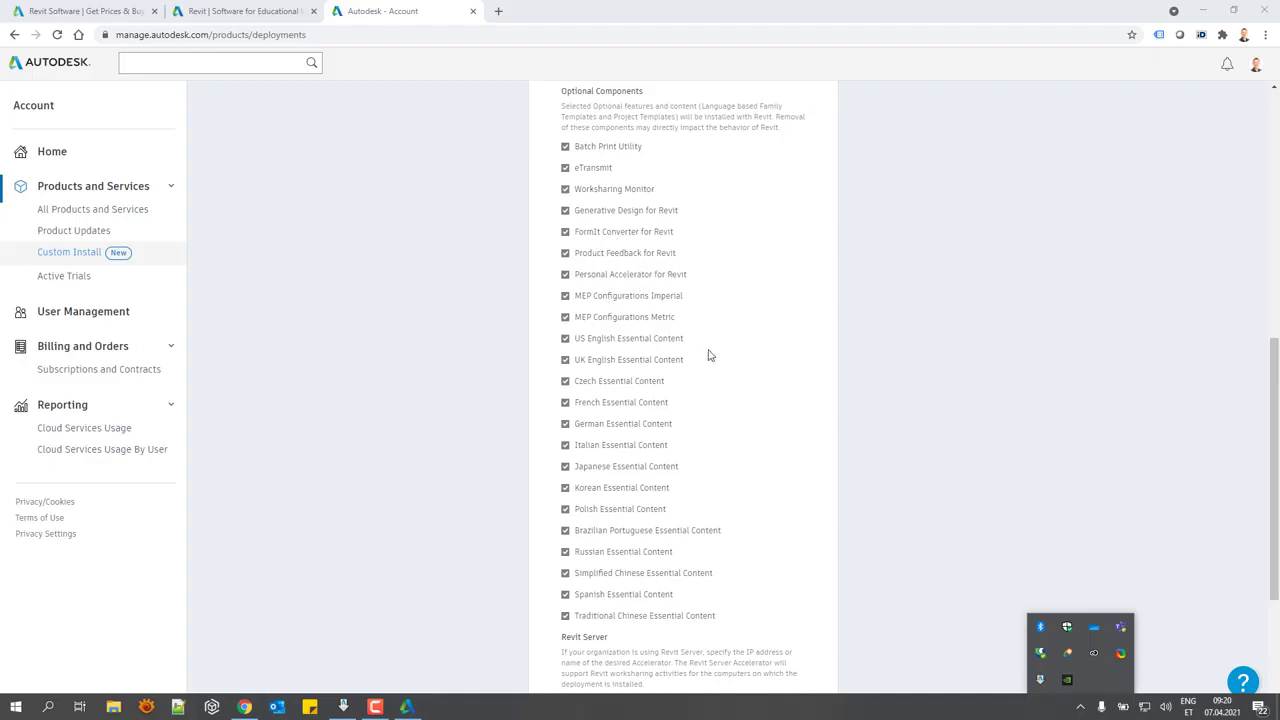
# Exclude MEP Configurations Imperial and every Essential Content language pack except US English and UK English from Revit's optional components
pyautogui.click(565, 296)
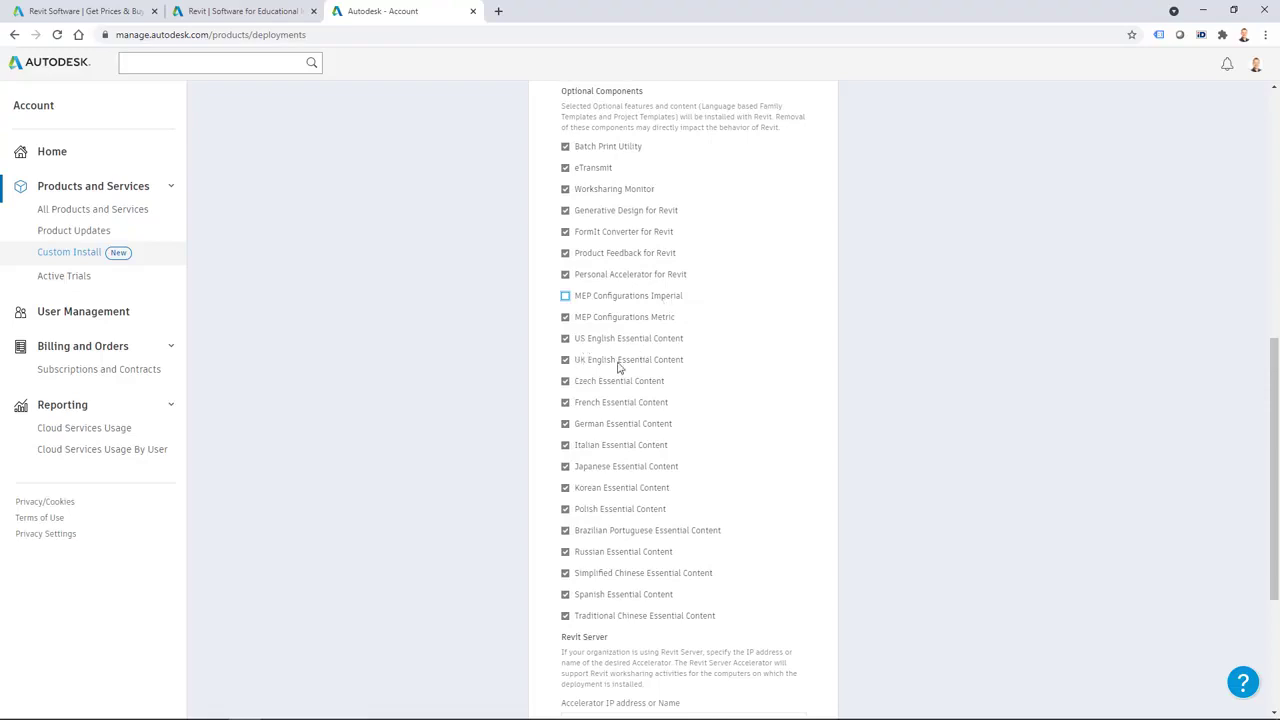
pyautogui.click(565, 381)
pyautogui.click(565, 403)
pyautogui.click(565, 424)
pyautogui.click(565, 446)
pyautogui.click(565, 467)
pyautogui.click(565, 488)
pyautogui.click(565, 510)
pyautogui.click(566, 531)
pyautogui.click(565, 552)
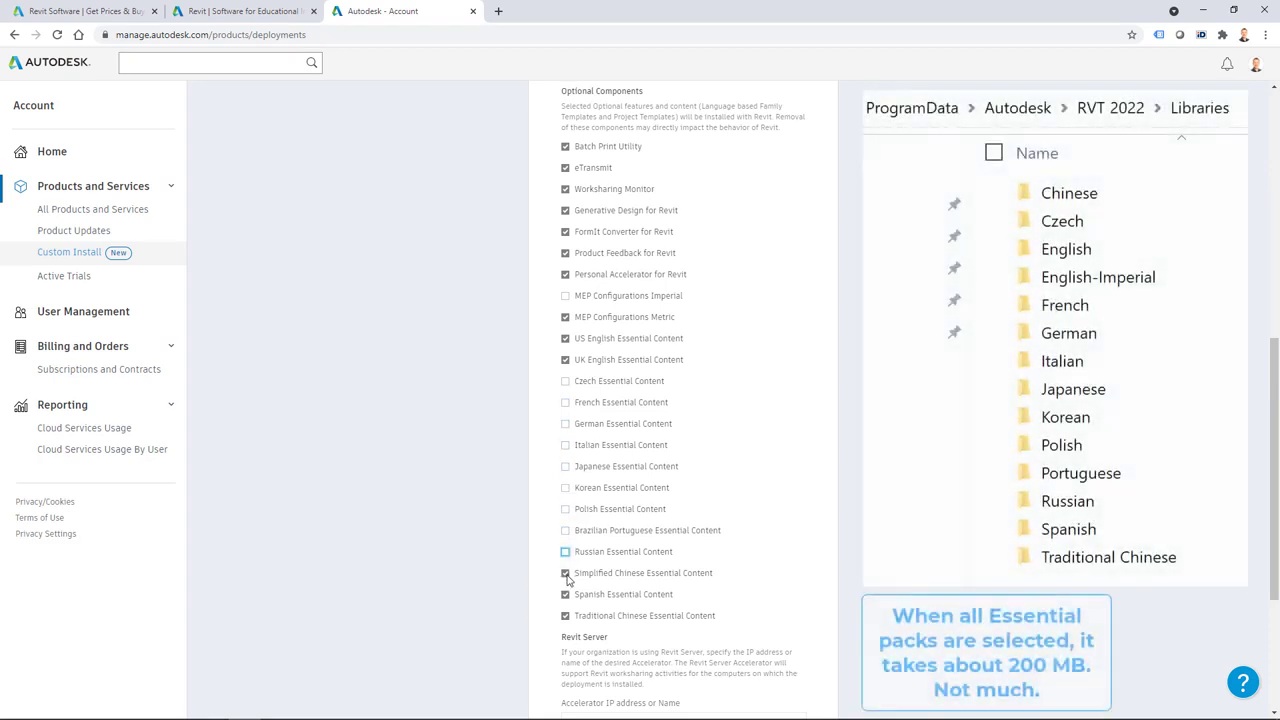
pyautogui.click(566, 574)
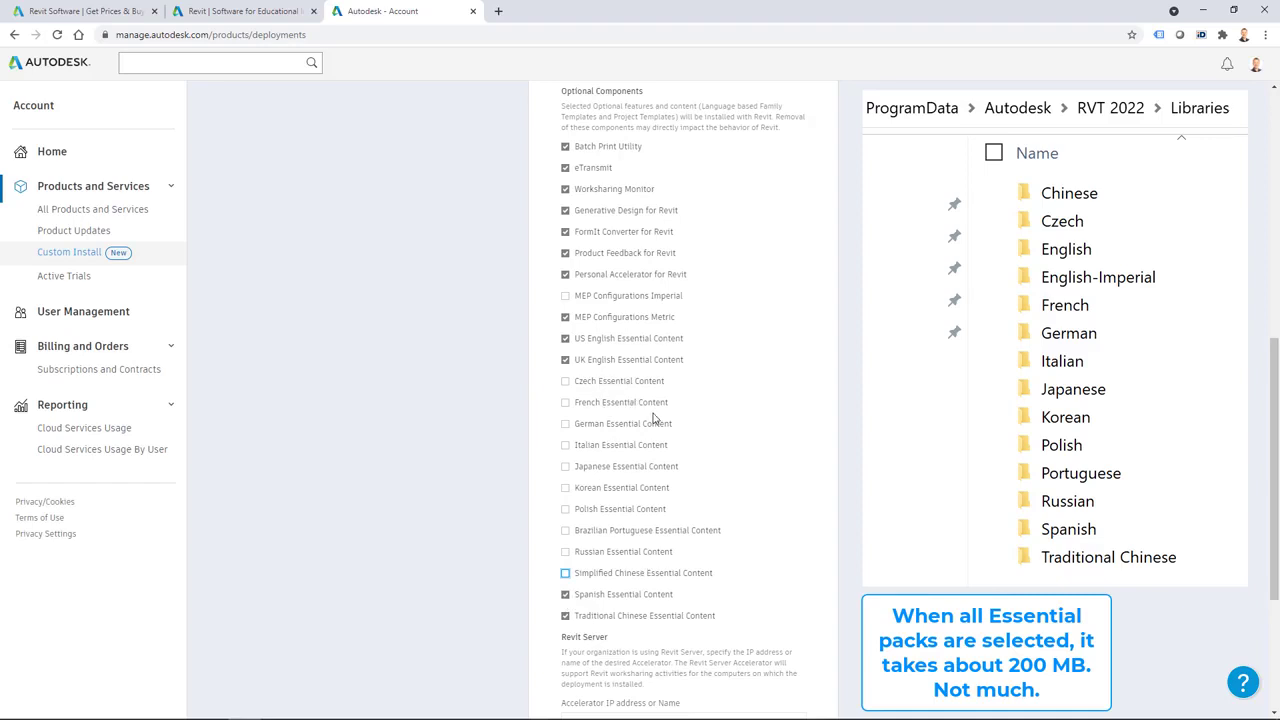
pyautogui.scroll(-1, 620, 400)
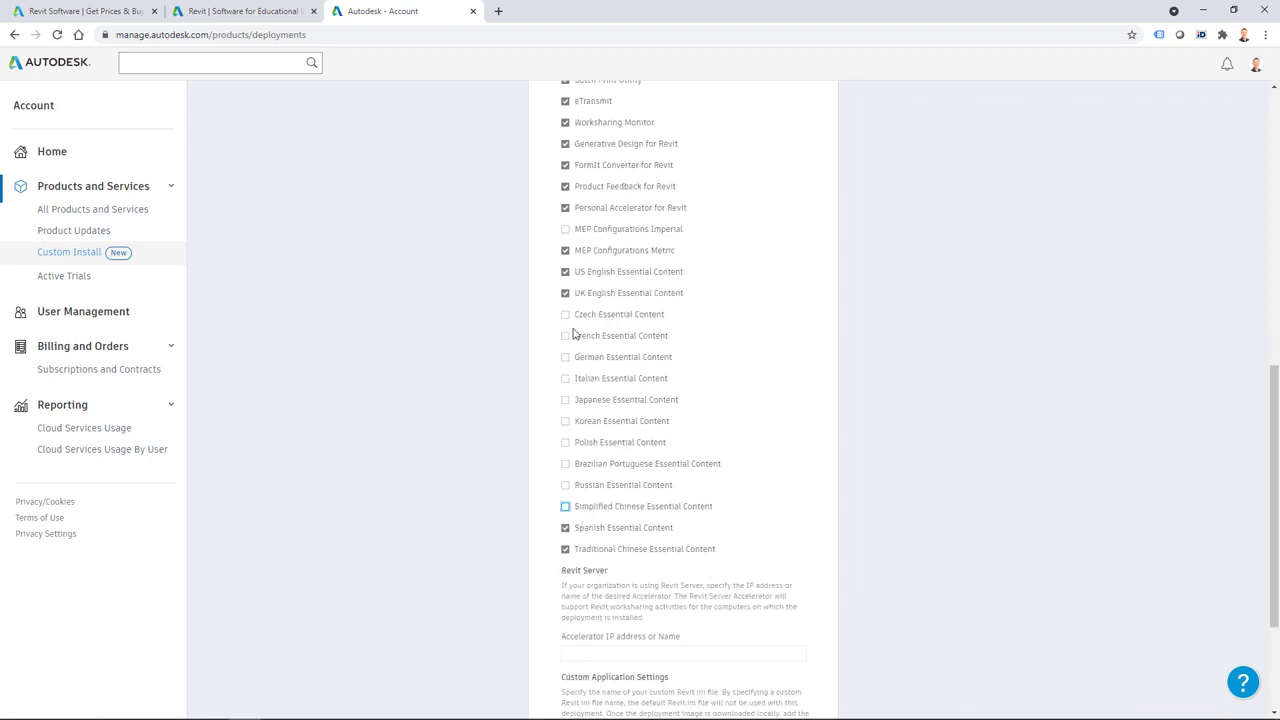
pyautogui.click(566, 528)
pyautogui.scroll(-1, 590, 450)
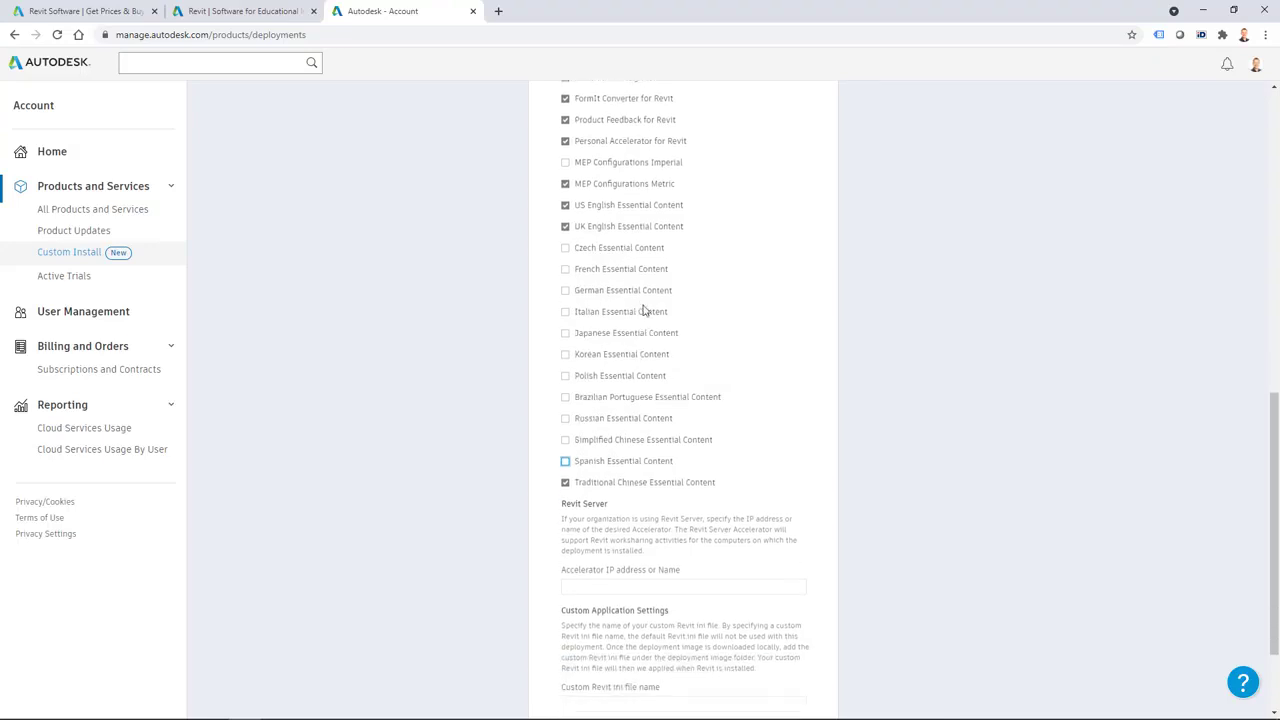
pyautogui.click(613, 482)
# Include all seven Revit 2022 extensions, from Revit InfraWorks Updater 2022 to BIM Interoperability Tools, in the custom install
pyautogui.scroll(-2, 657, 441)
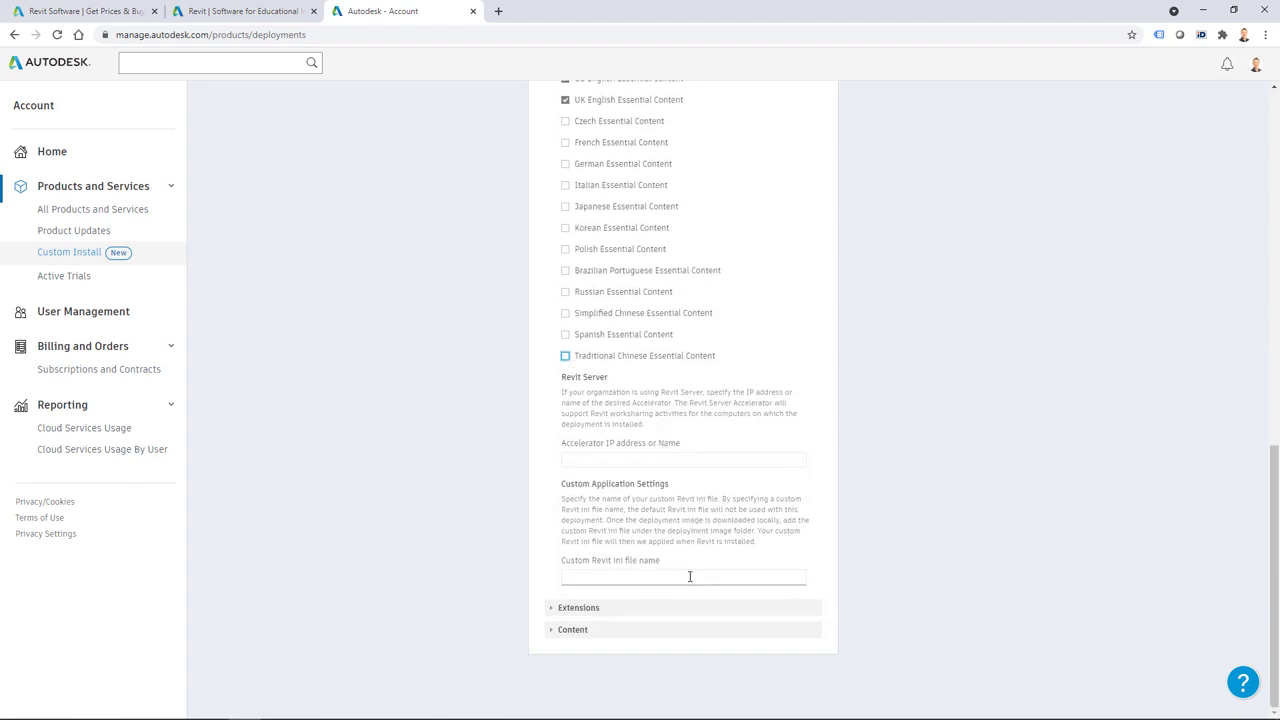
pyautogui.click(553, 610)
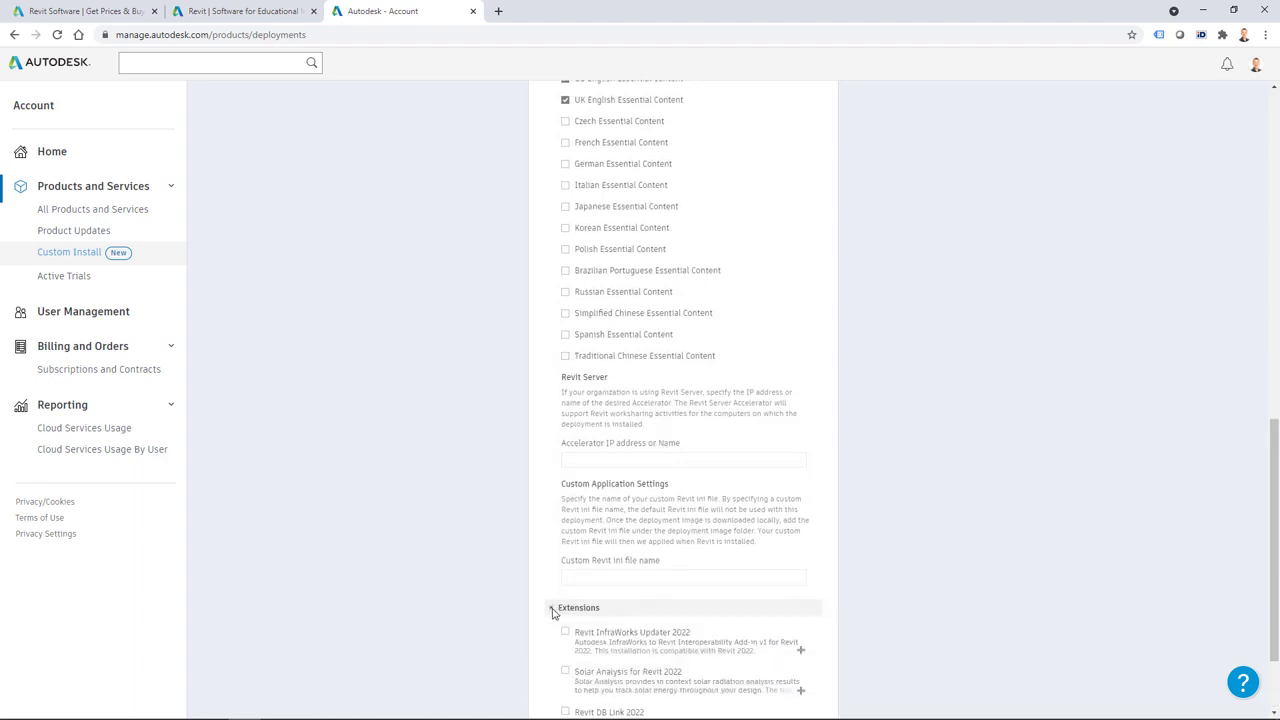
pyautogui.scroll(-3, 691, 457)
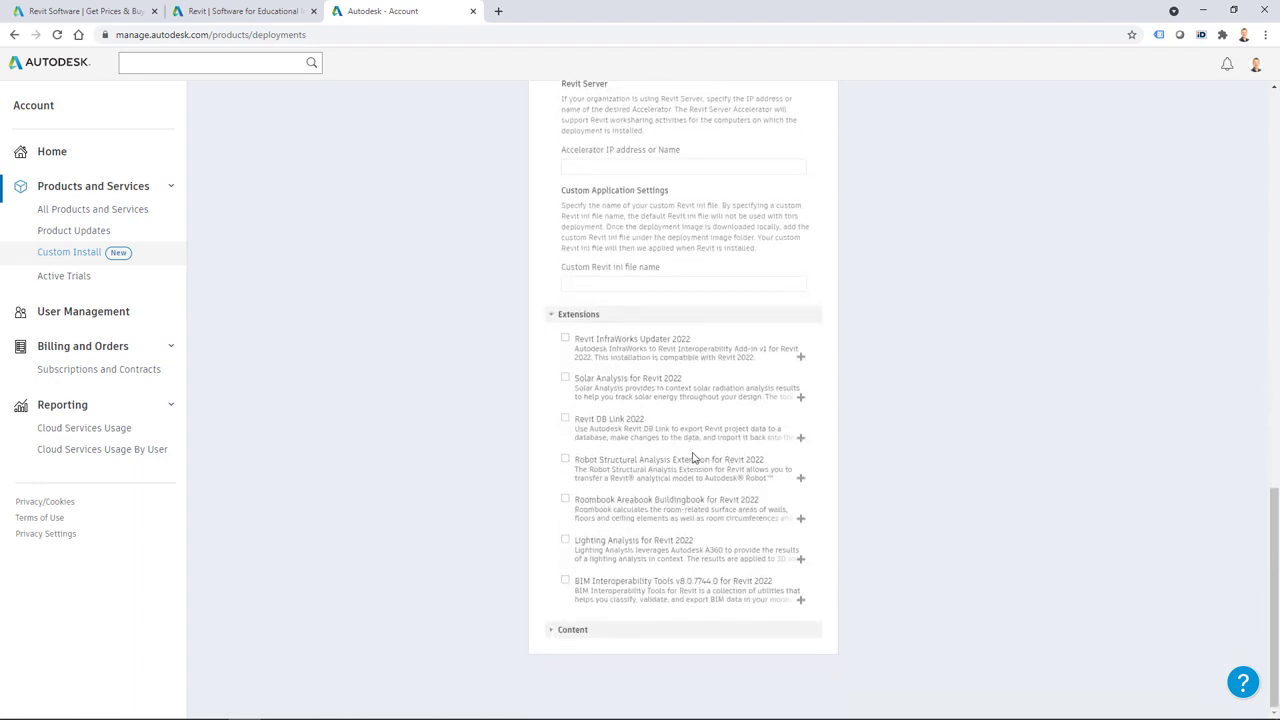
pyautogui.click(566, 340)
pyautogui.click(566, 378)
pyautogui.click(566, 420)
pyautogui.click(565, 461)
pyautogui.click(565, 499)
pyautogui.click(565, 540)
pyautogui.click(565, 581)
# Expand the Content section and include US English Content for Revit 2022
pyautogui.click(567, 632)
pyautogui.scroll(-2, 458, 540)
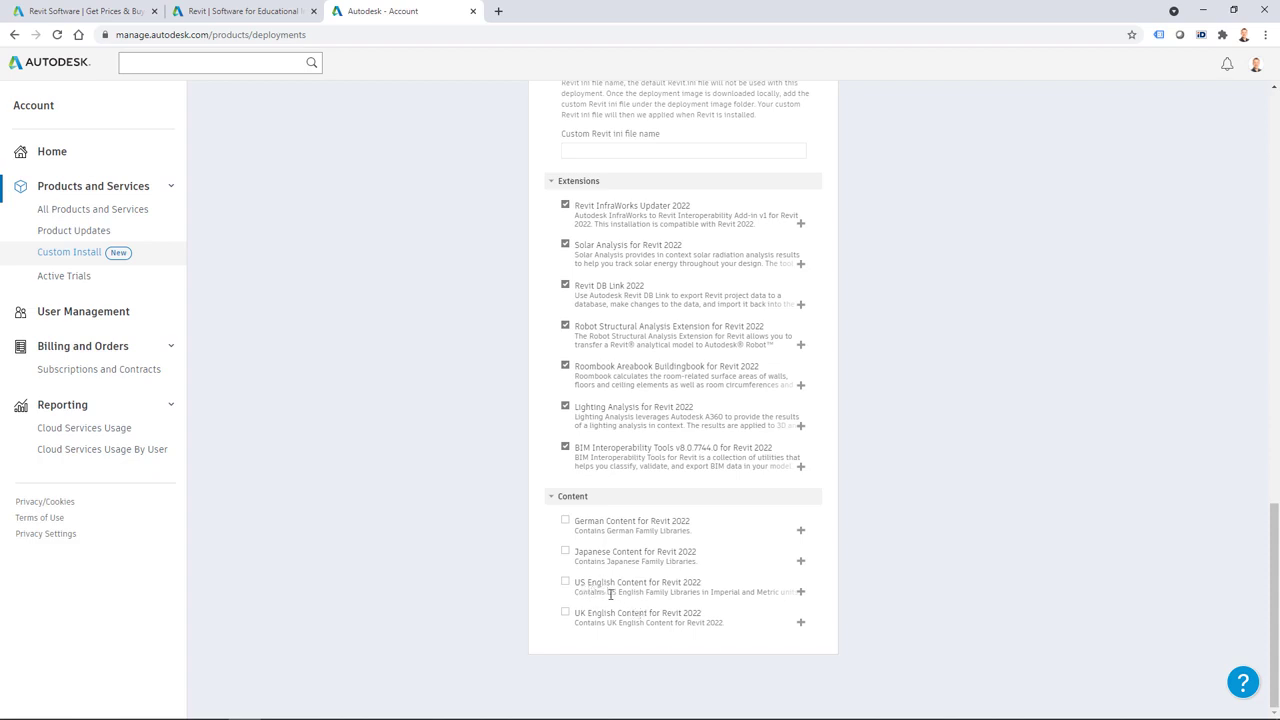
pyautogui.click(566, 584)
# Proceed to the install settings, name the installer Revit Custom Installer, agree to the Terms of Use and create it
pyautogui.scroll(10, 914, 424)
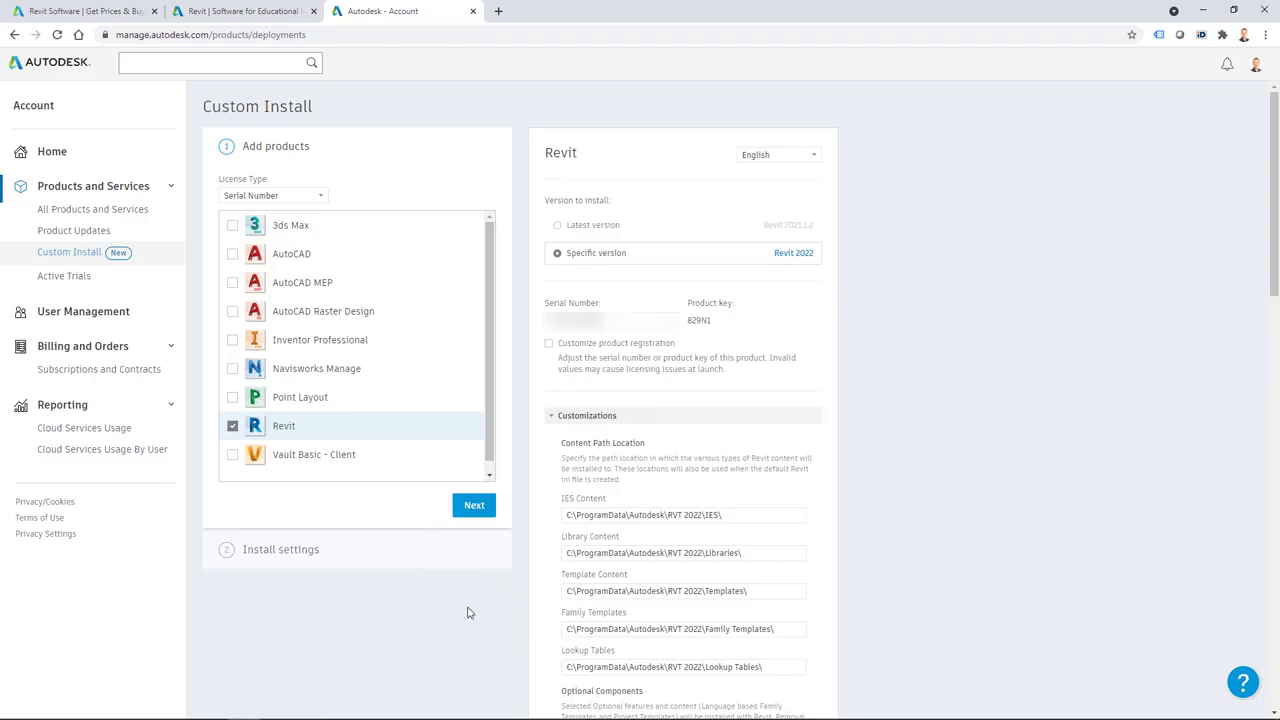
pyautogui.click(474, 506)
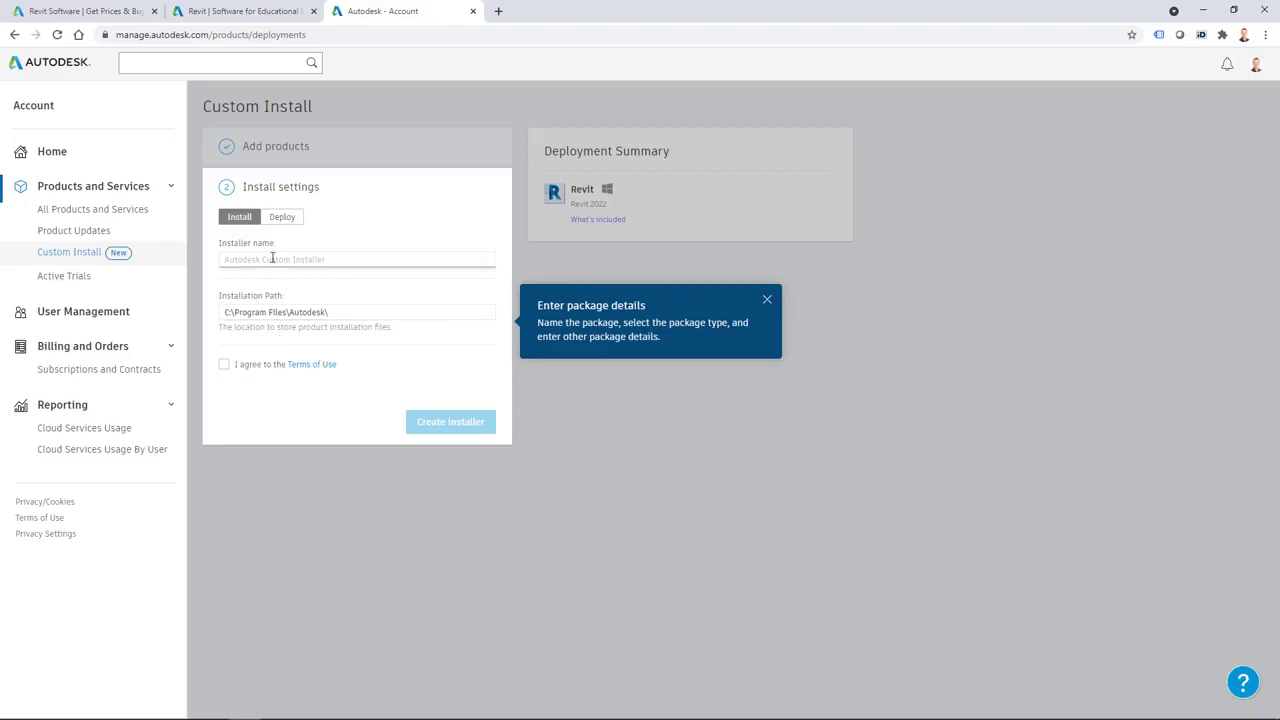
pyautogui.write('Revit Custom Installer')
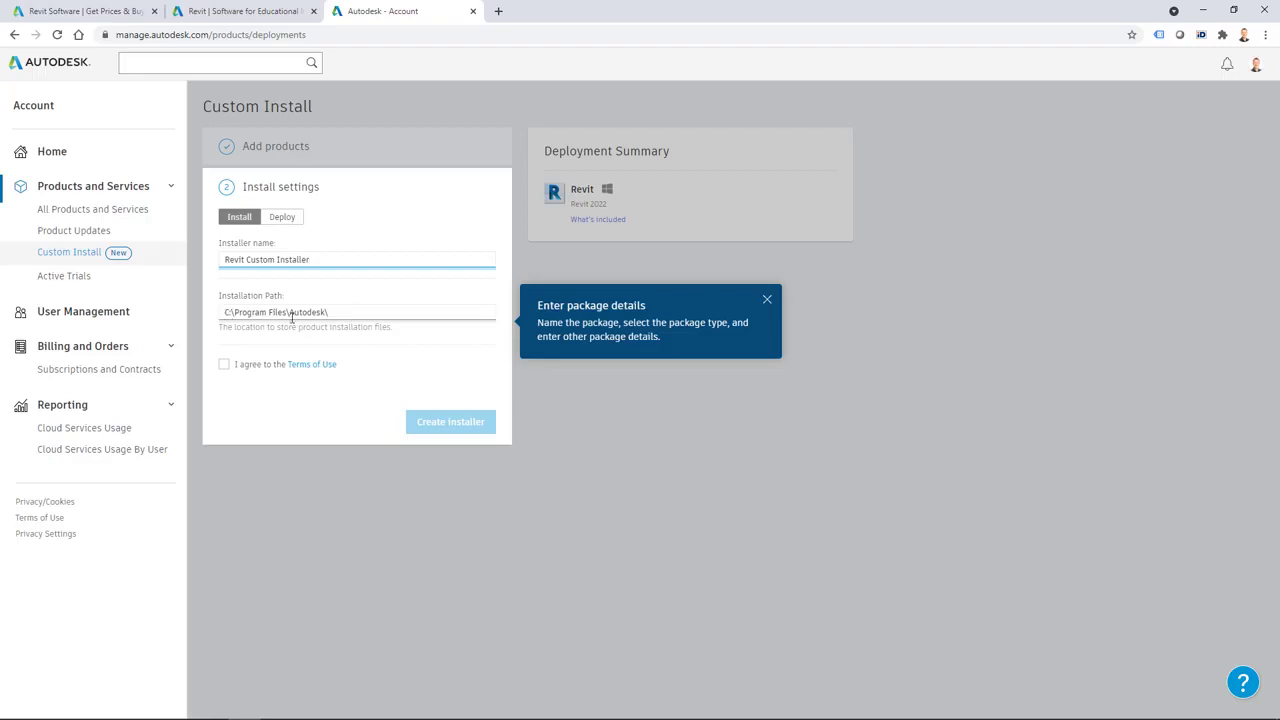
pyautogui.click(224, 364)
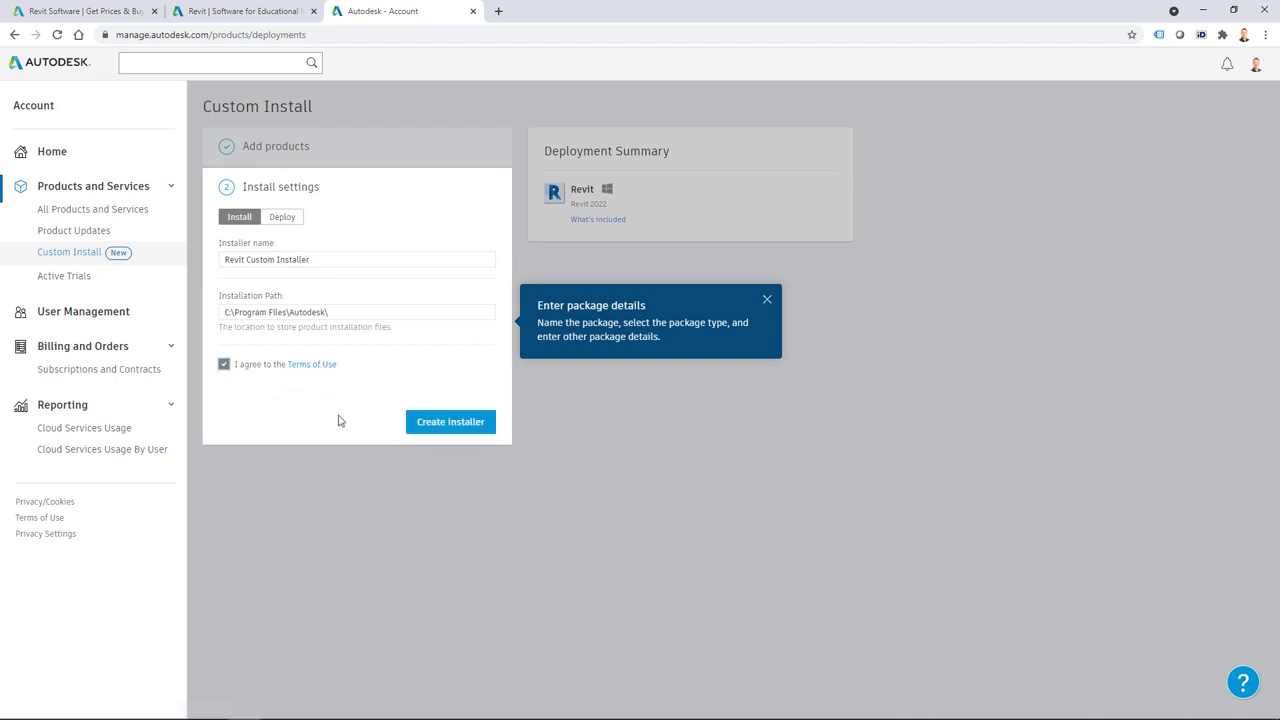
pyautogui.click(449, 423)
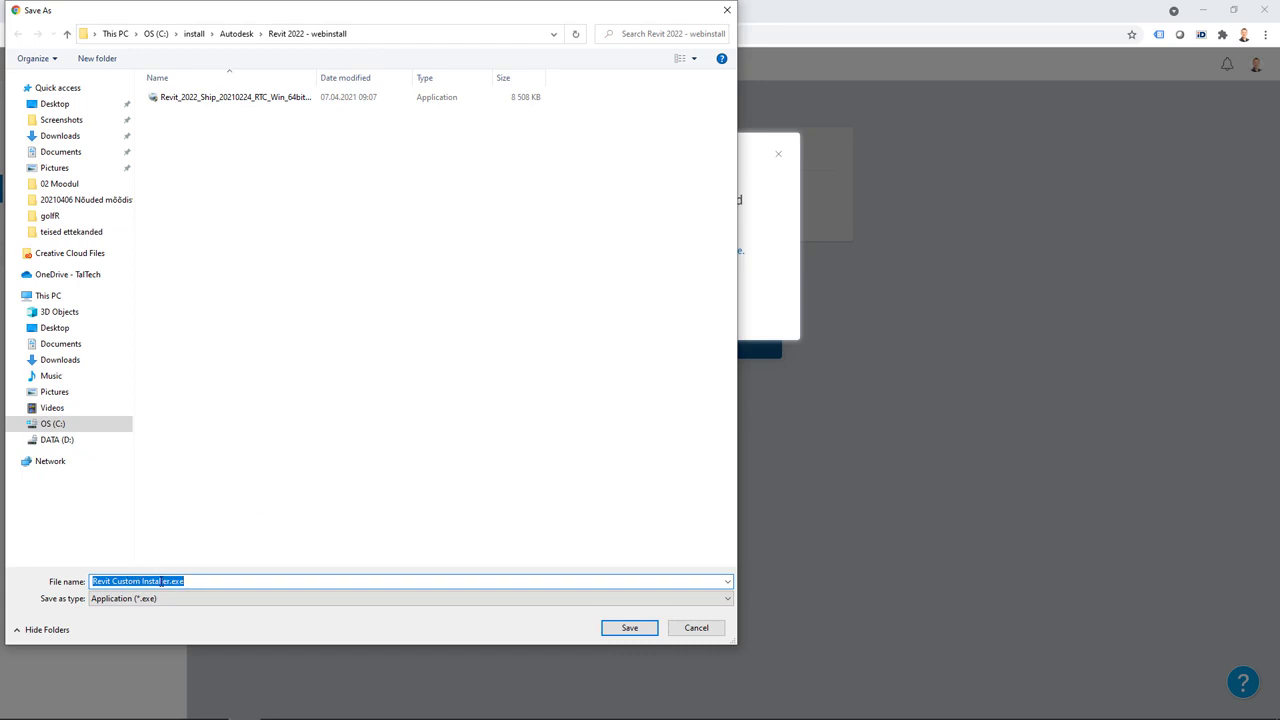
# Create a folder named Autodesk Revit 2022 - Custom Install inside C:\install\Autodesk while saving the installer
pyautogui.click(236, 34)
pyautogui.rightClick(263, 262)
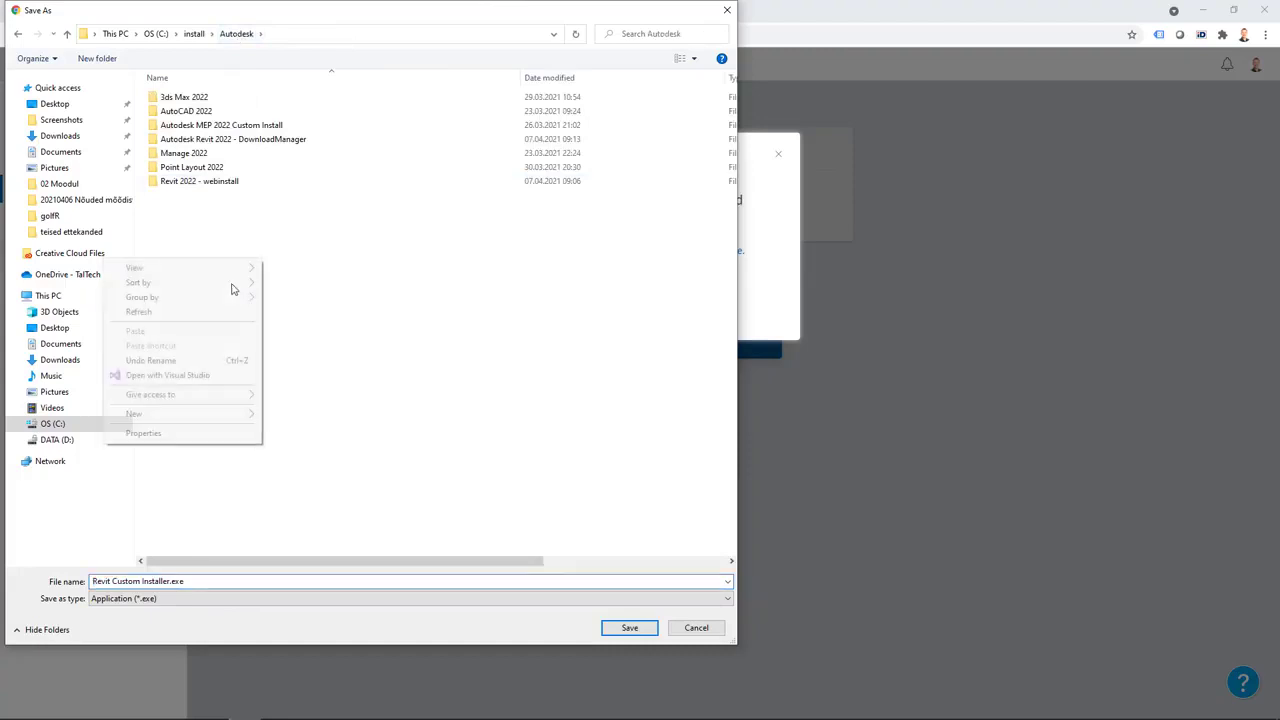
pyautogui.moveTo(208, 420)
pyautogui.click(285, 413)
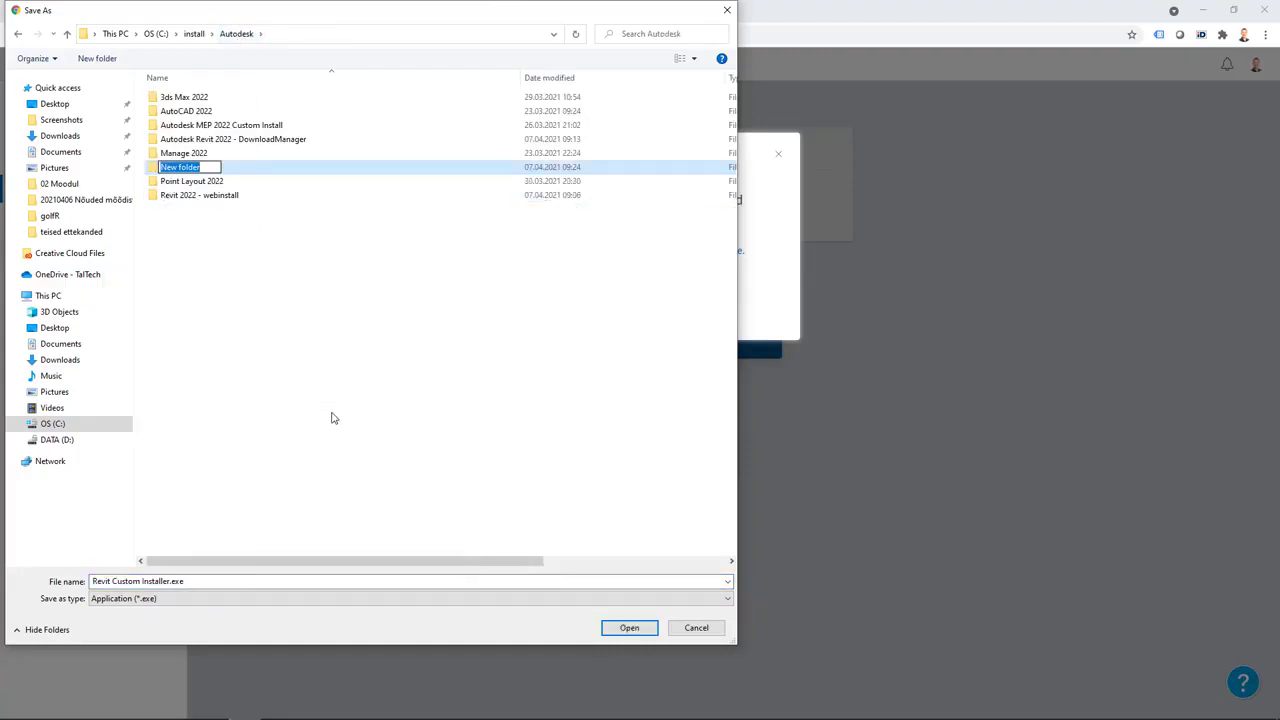
pyautogui.write('Autodesk Revit 2022')
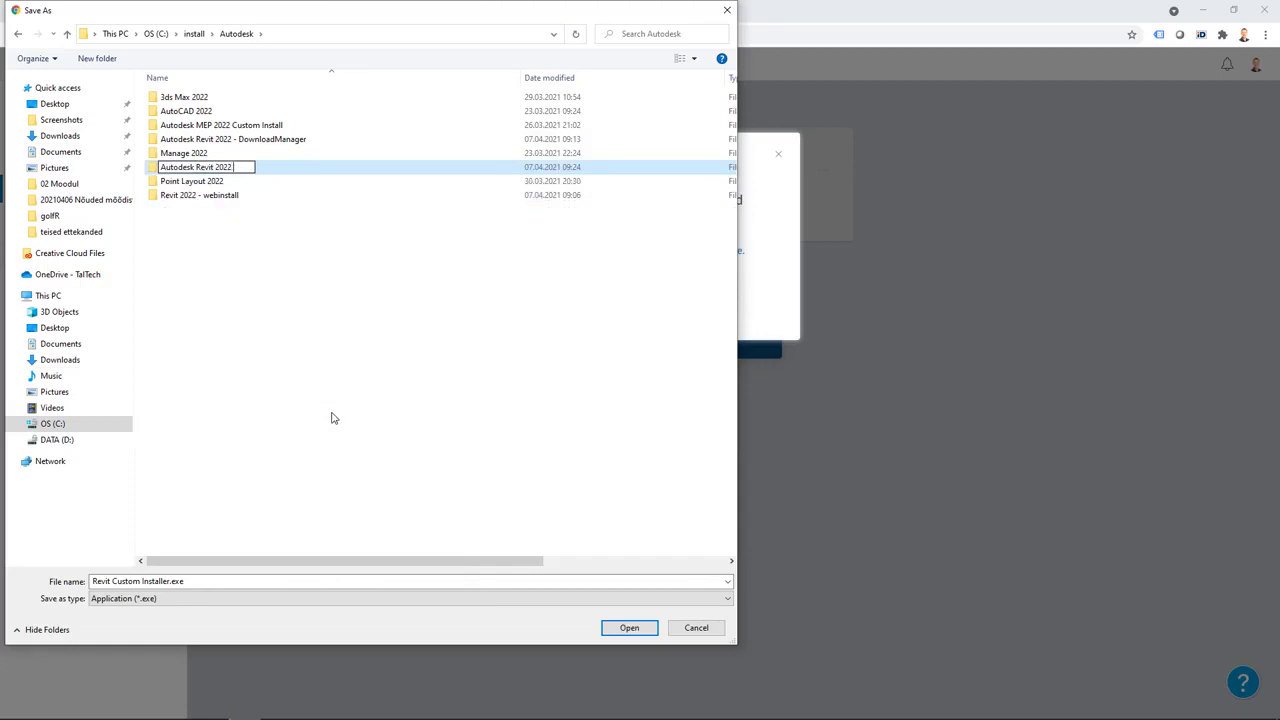
pyautogui.write(' - CustomInstall')
pyautogui.press('Return')
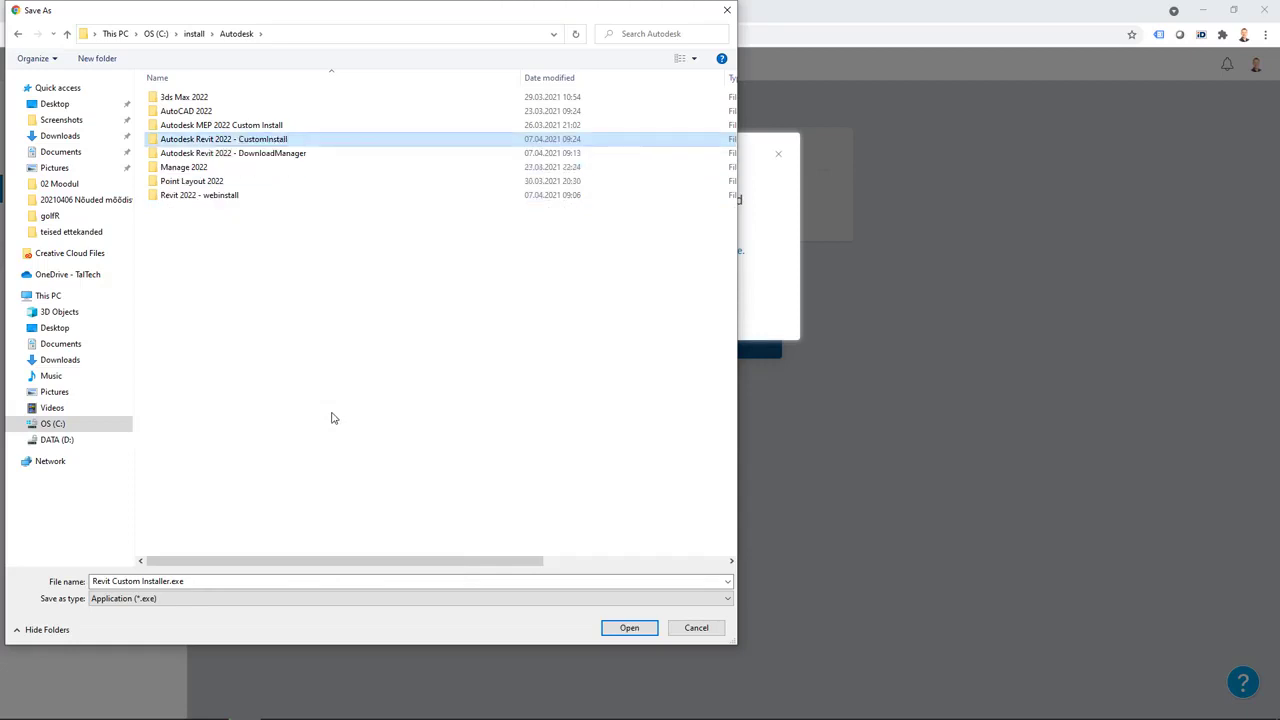
# Save Revit Custom Installer.exe in the new Custom Install folder and launch the downloaded installer
pyautogui.doubleClick(254, 143)
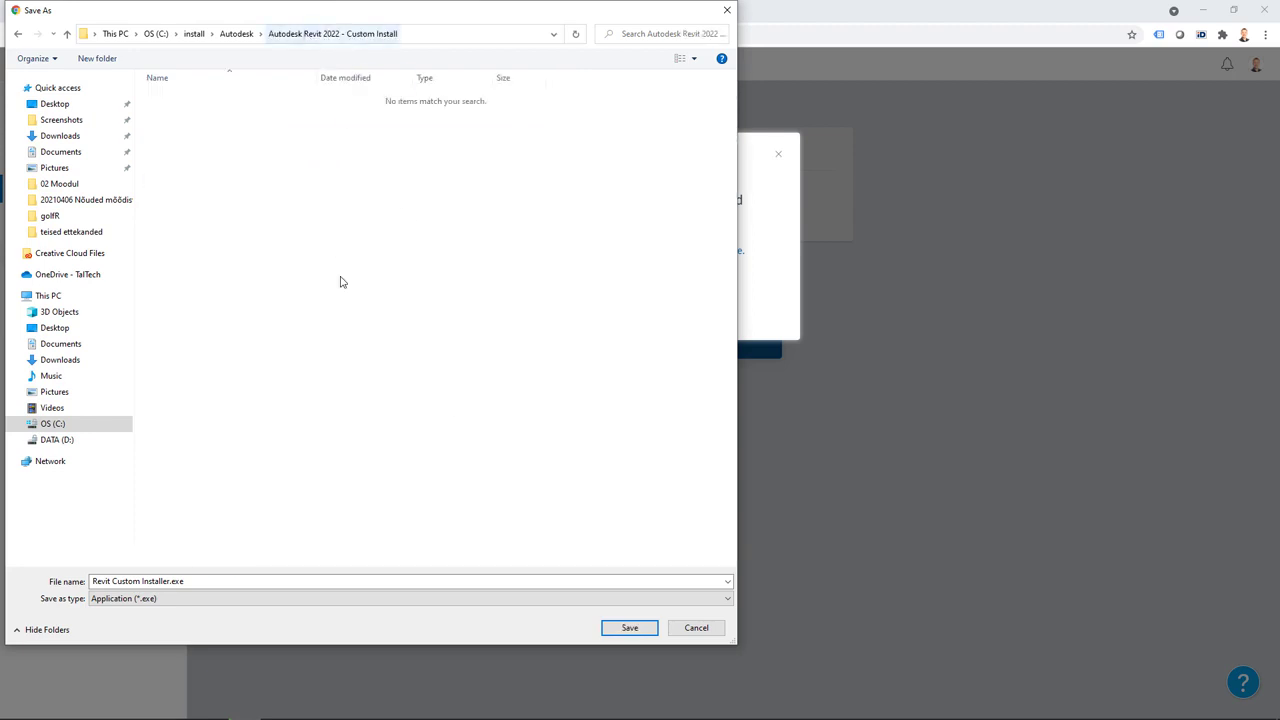
pyautogui.click(158, 580)
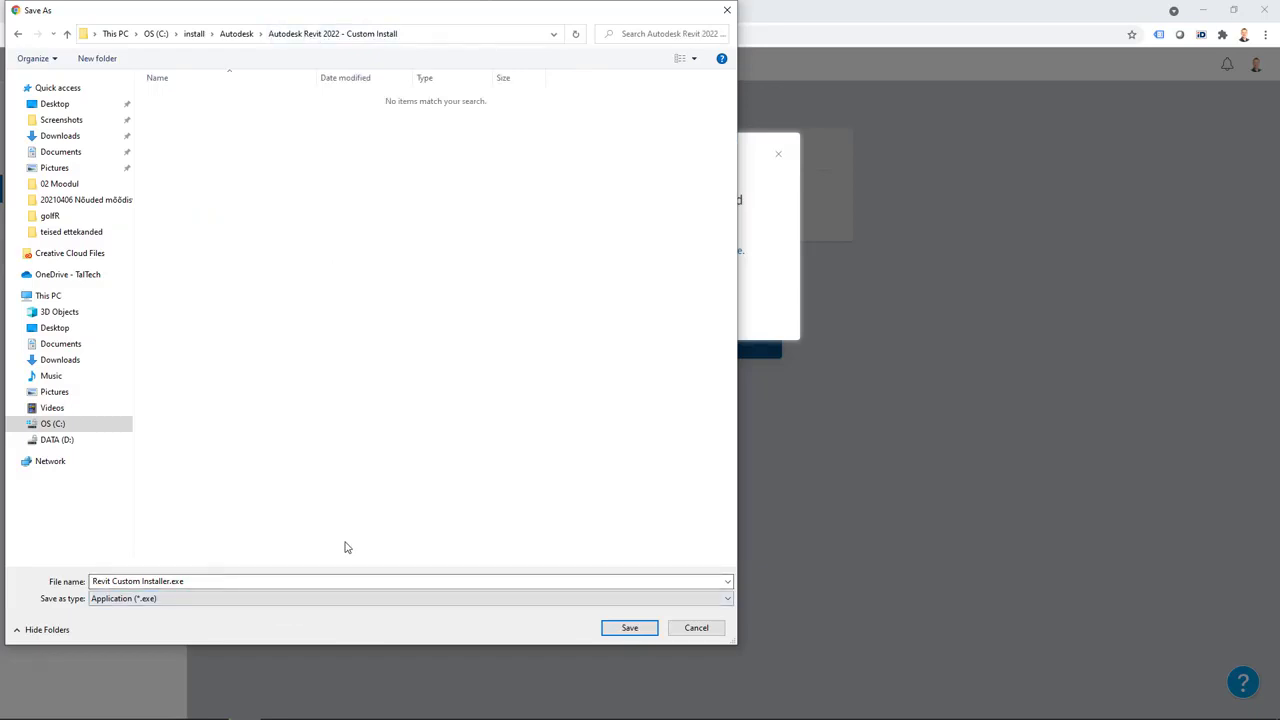
pyautogui.click(629, 630)
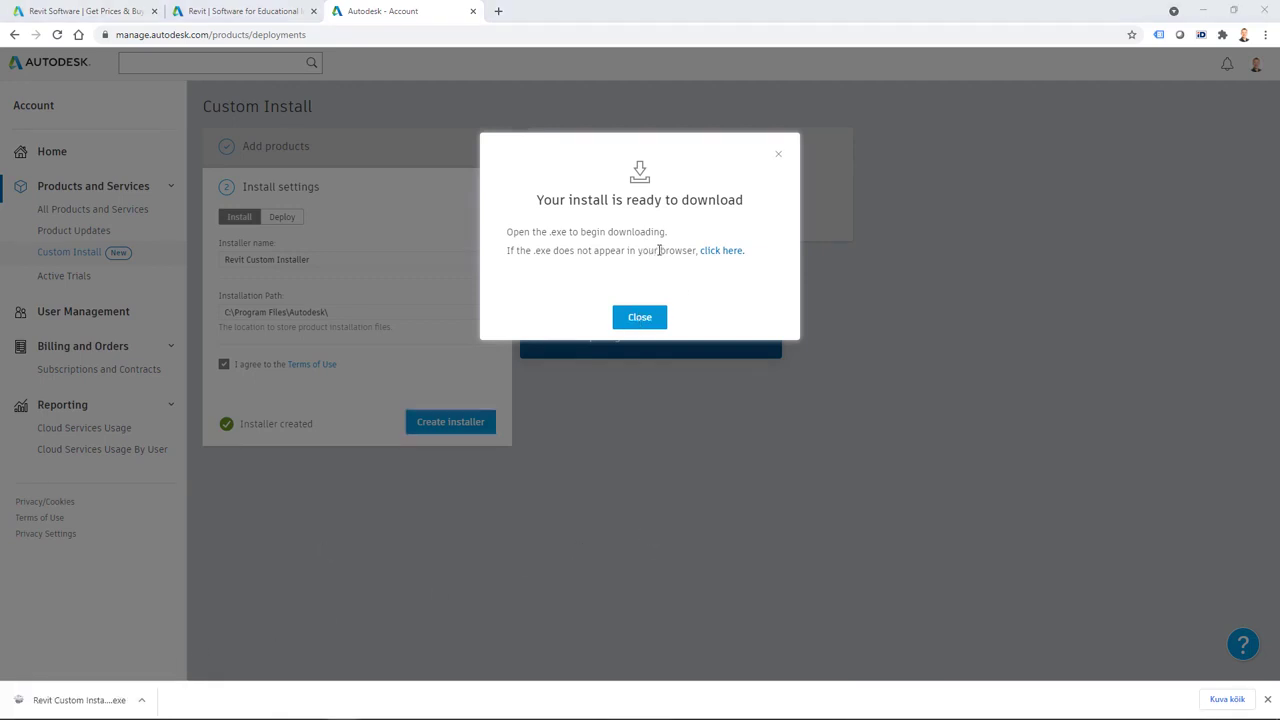
pyautogui.click(54, 702)
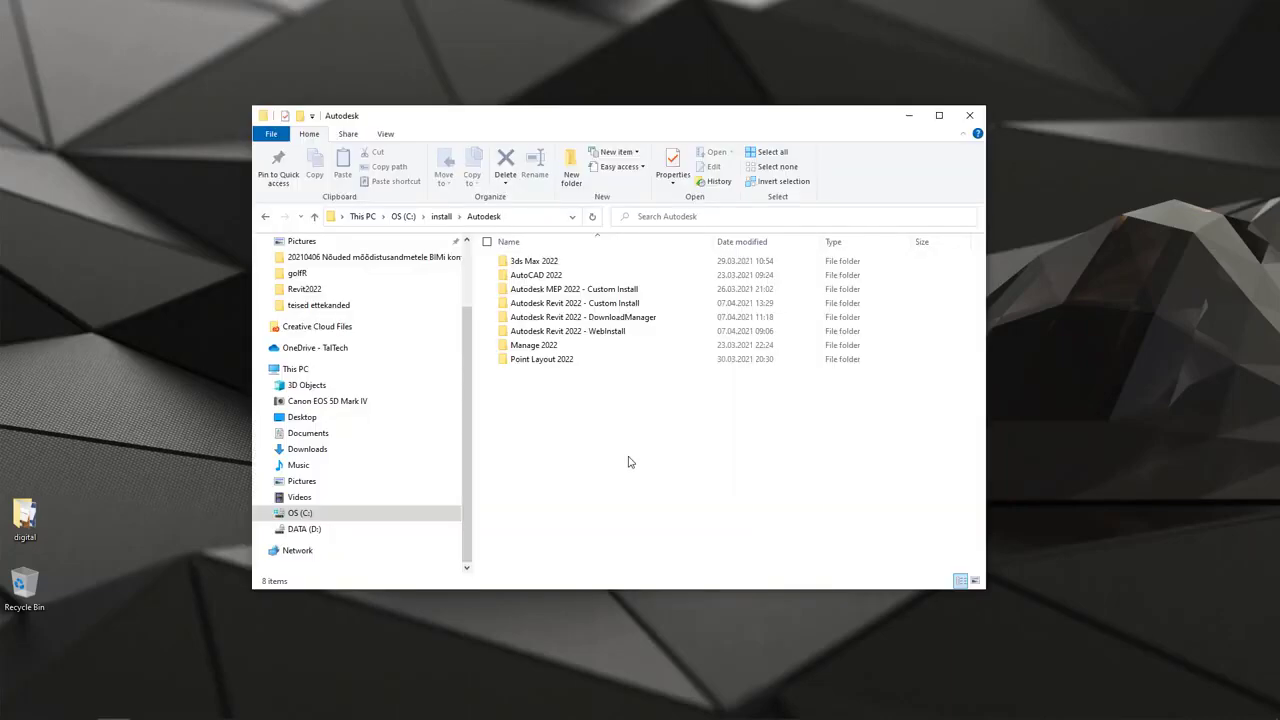
# In C:\install\Autodesk, compare the contents and sizes of the Revit 2022 WebInstall, DownloadManager and Custom Install folders
pyautogui.doubleClick(611, 333)
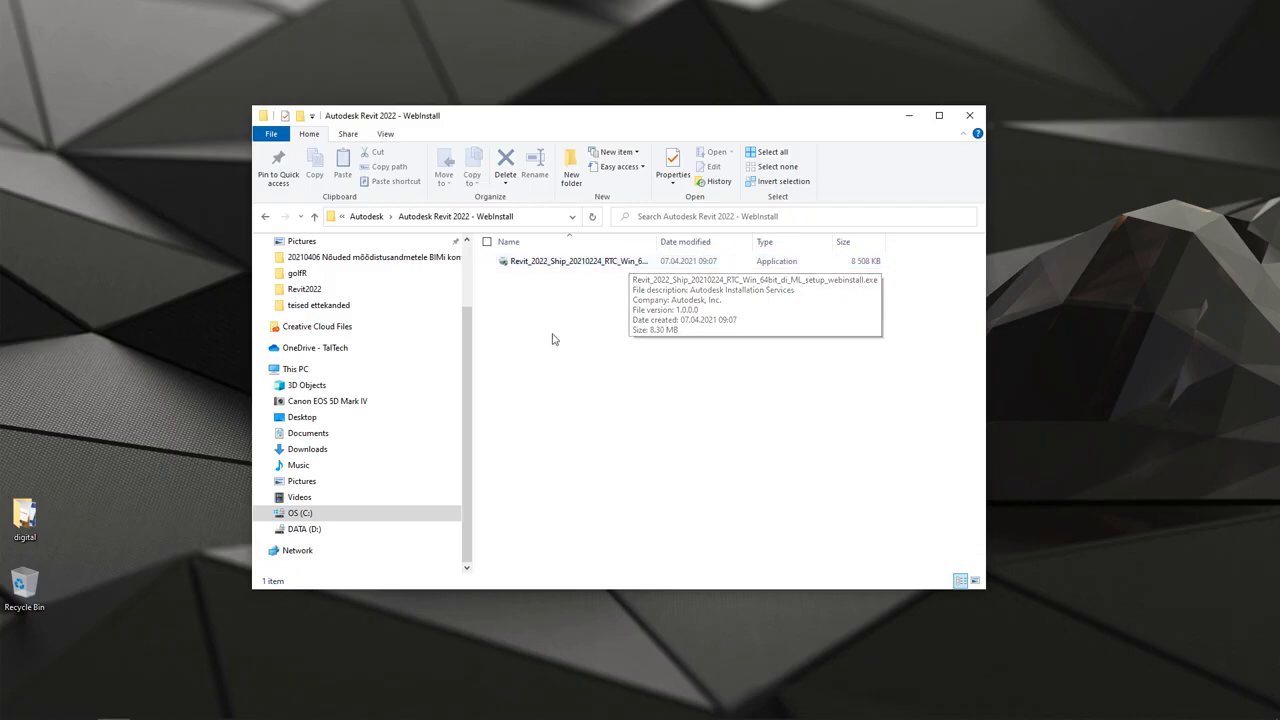
pyautogui.moveTo(657, 242); pyautogui.dragTo(688, 242)
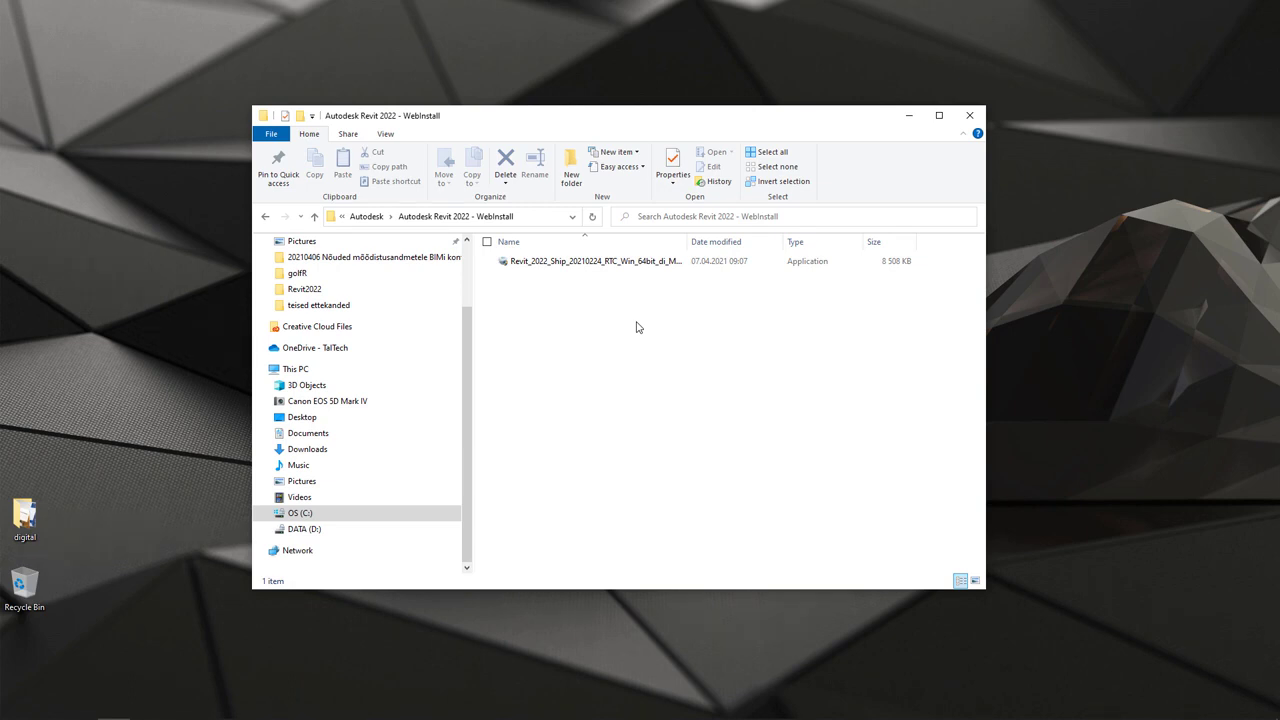
pyautogui.hotkey('alt', 'Left')
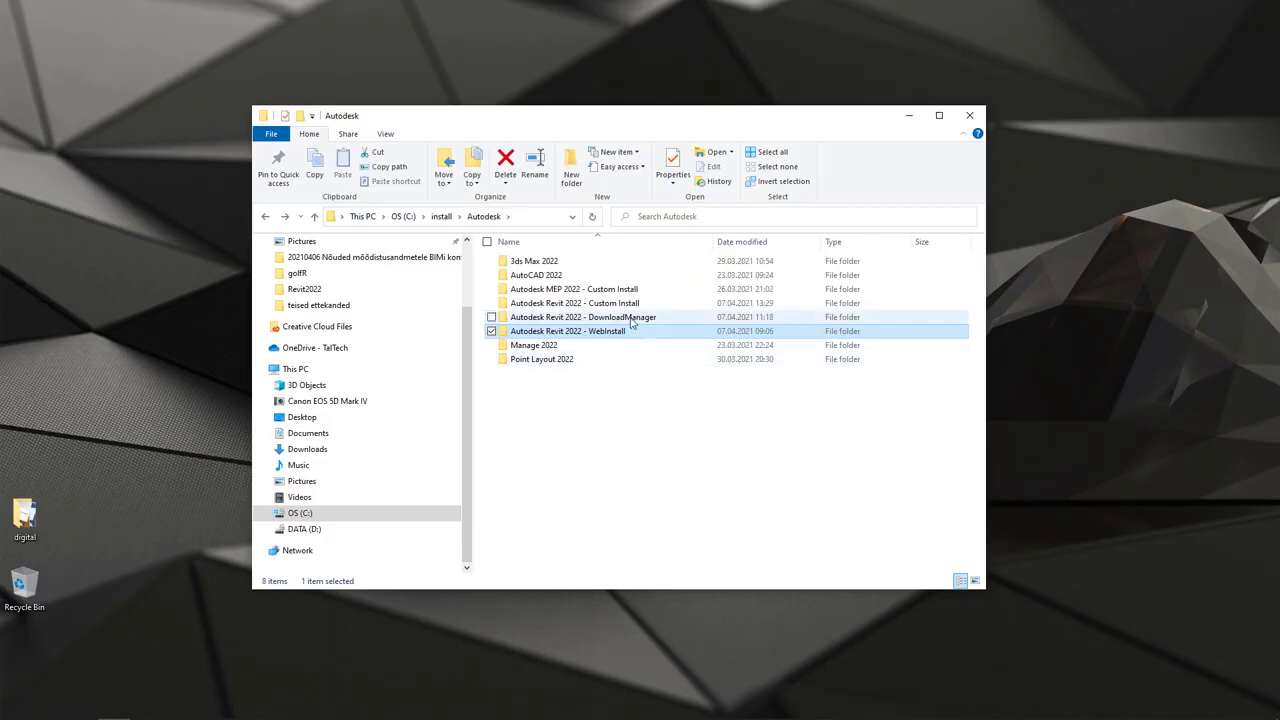
pyautogui.doubleClick(633, 318)
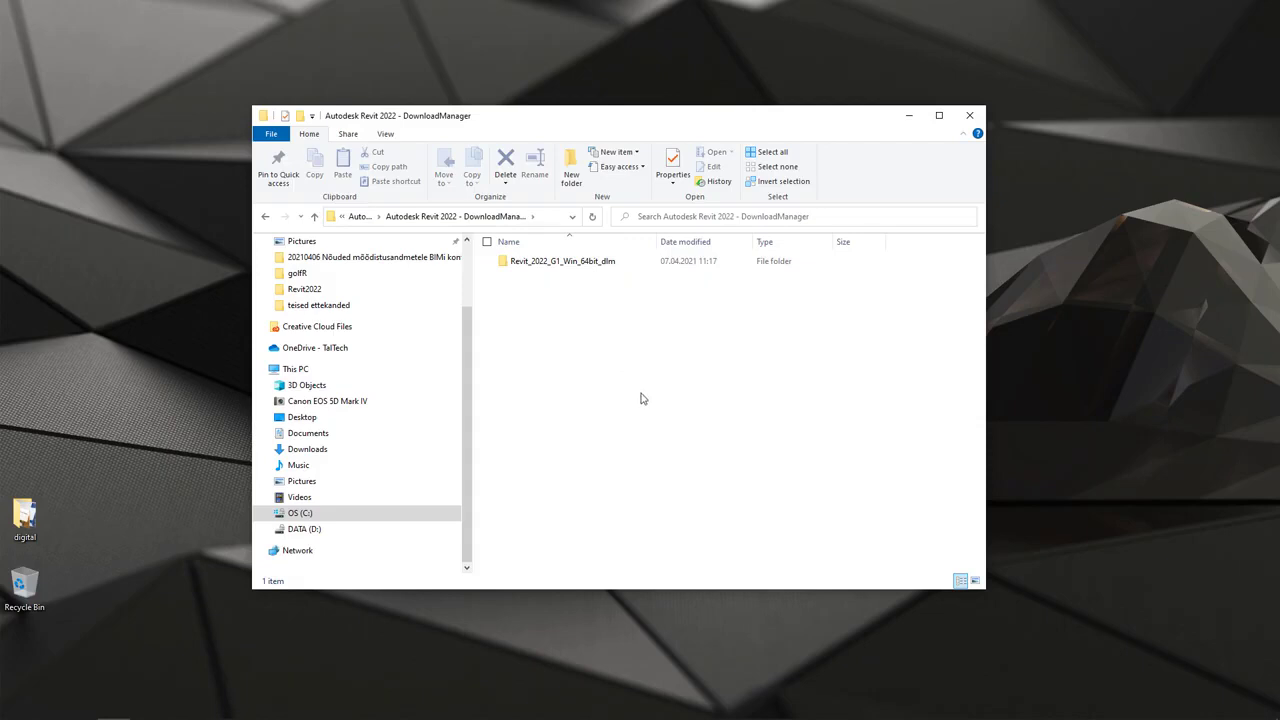
pyautogui.rightClick(587, 264)
pyautogui.click(575, 601)
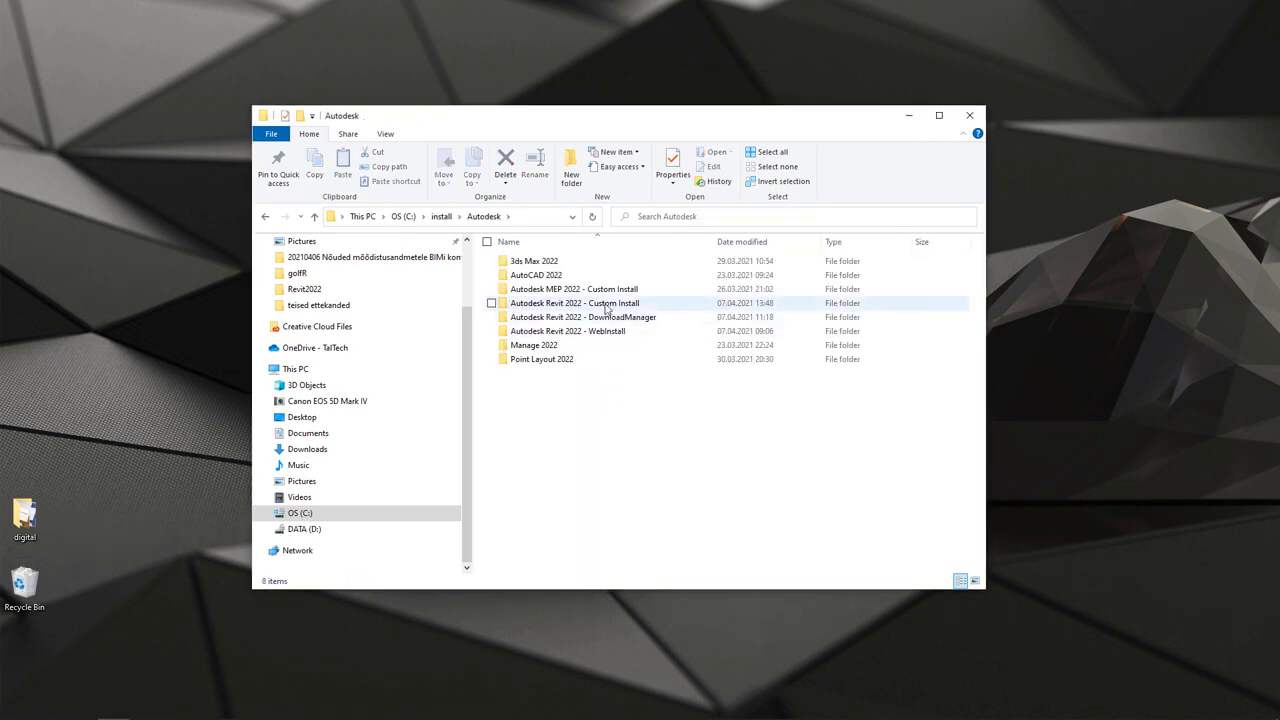
pyautogui.doubleClick(605, 310)
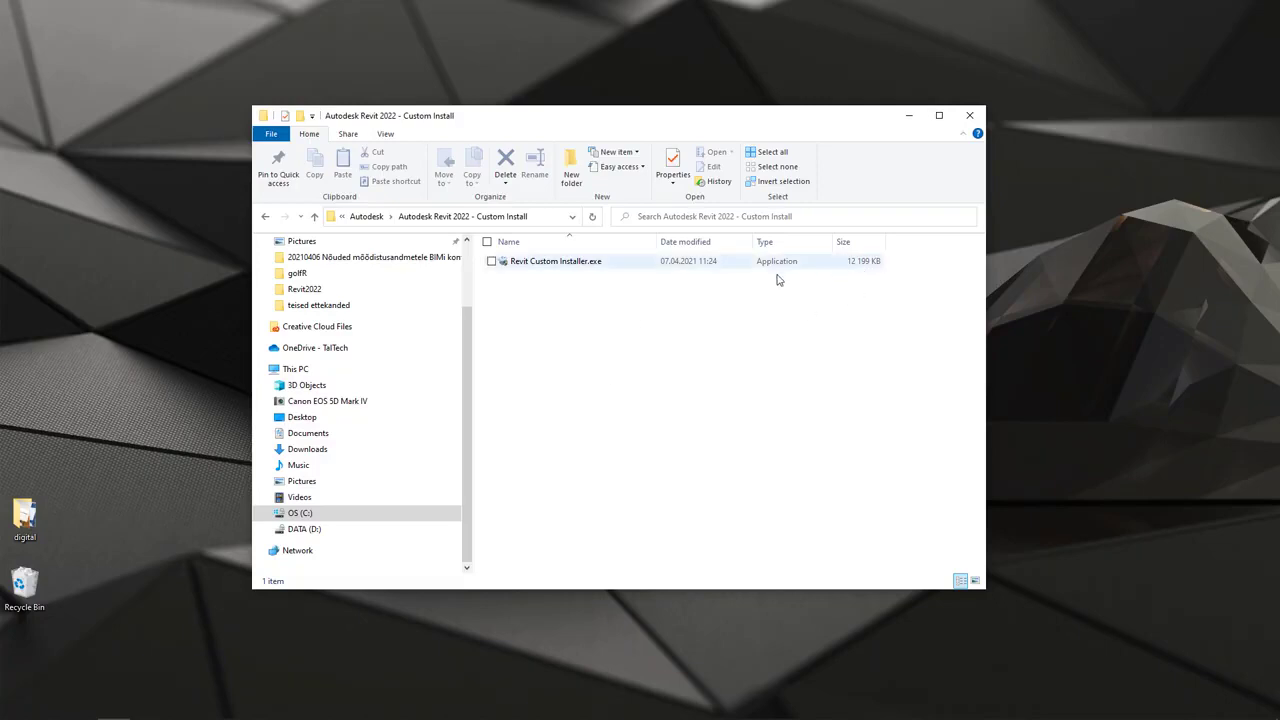
# Go to C:\Autodesk and examine the package folder {8C1DDB3F-7356-4BD6-889E-D690FBE655F9} with its Install Autodesk Custom Installer.bat file
pyautogui.click(298, 513)
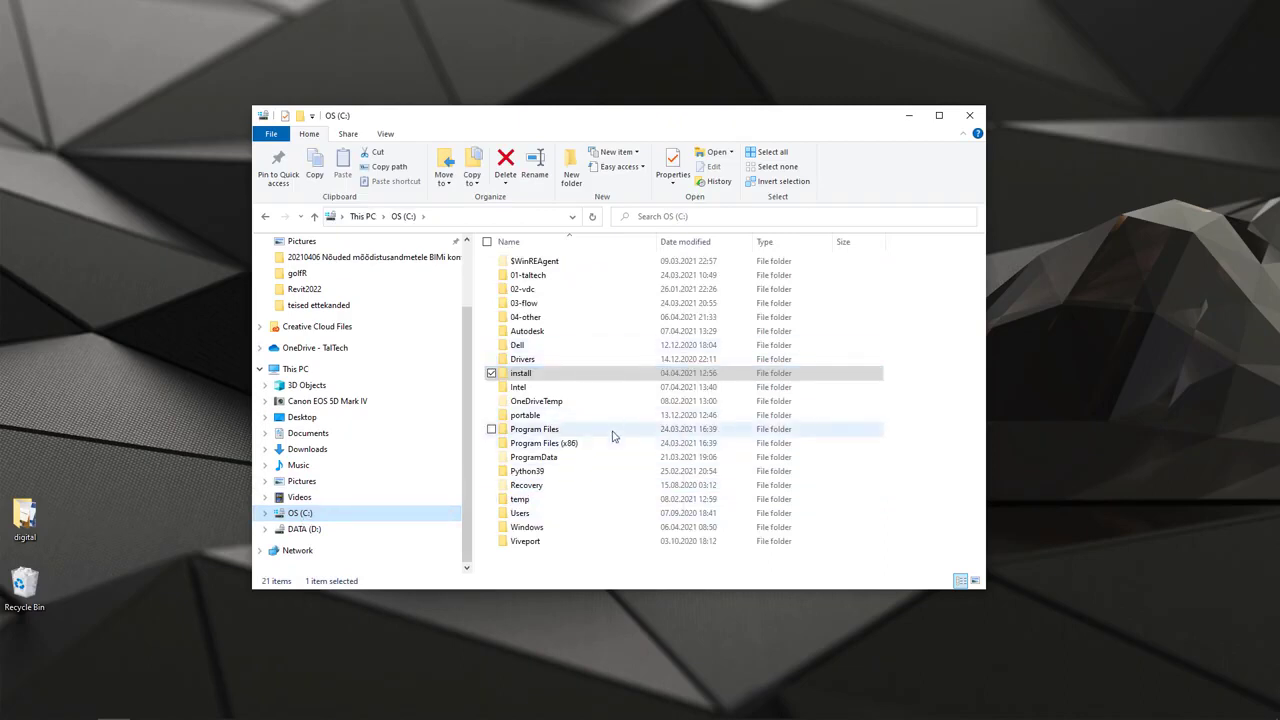
pyautogui.doubleClick(527, 331)
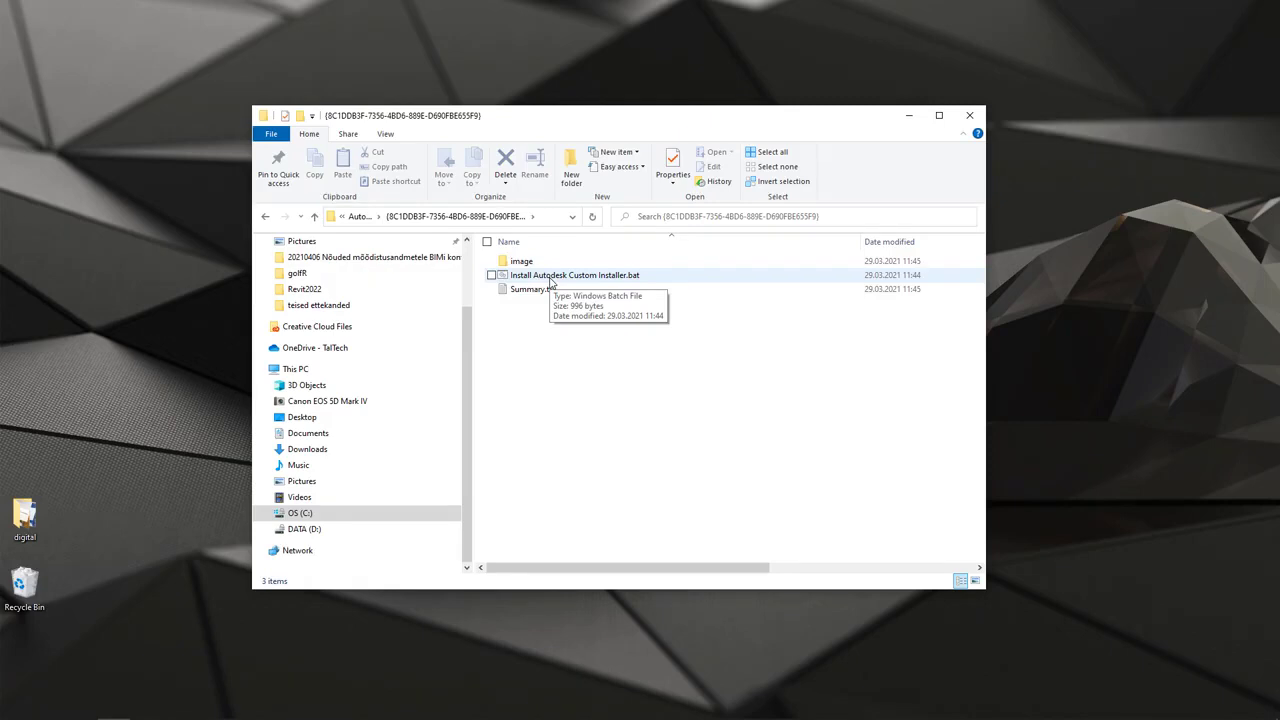
pyautogui.click(358, 216)
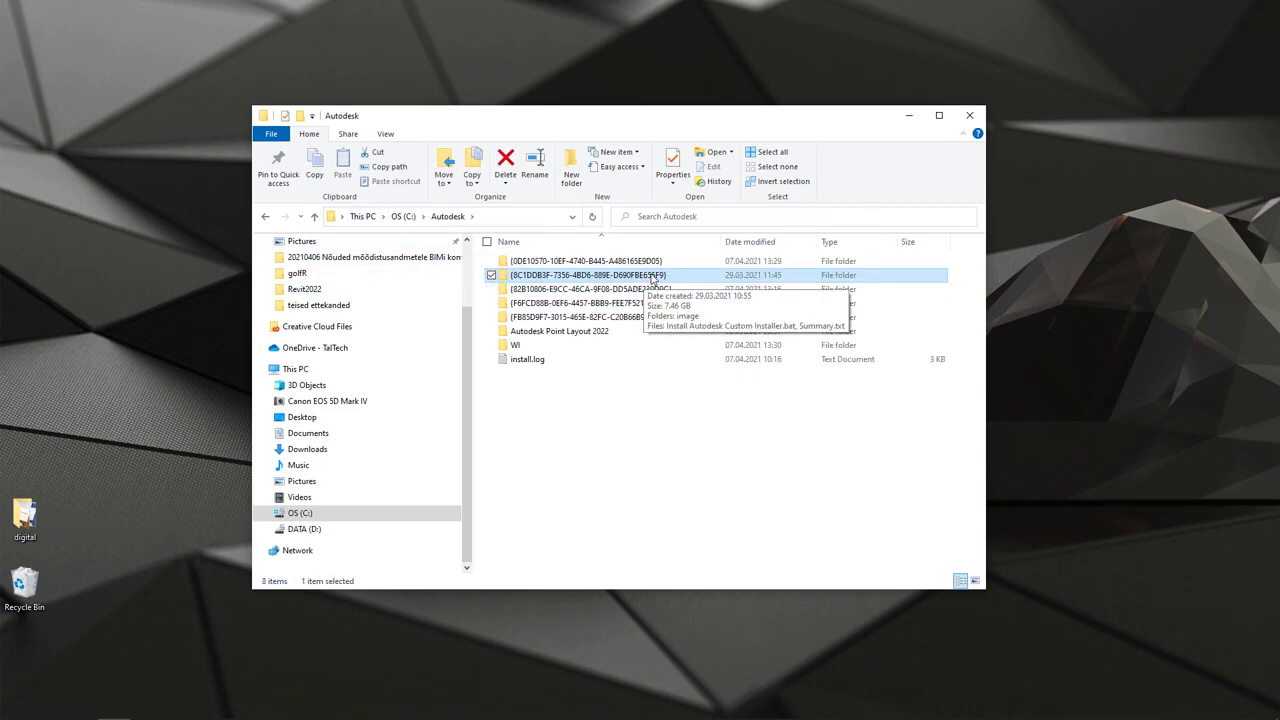
pyautogui.doubleClick(652, 276)
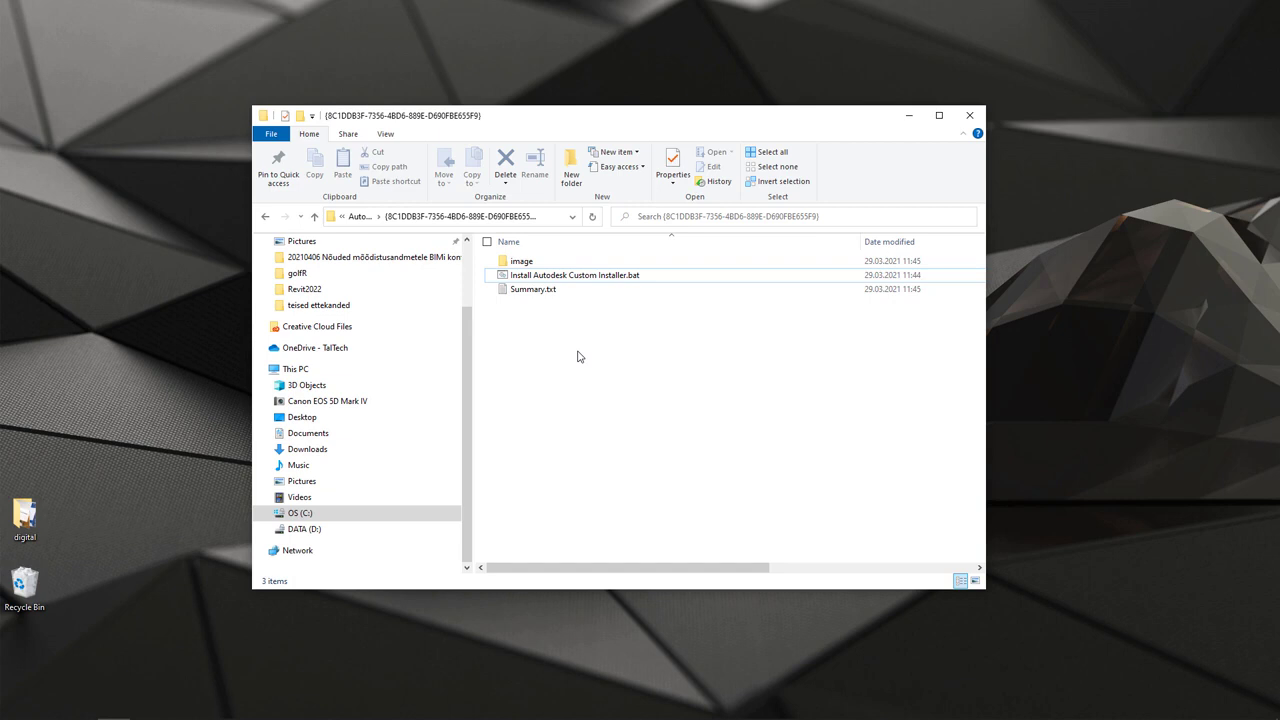
# Launch Setup.exe from the Revit_2022_G1_Win_64bit_dlm folder inside Autodesk Revit 2022 - DownloadManager, and minimize the file window
pyautogui.click(358, 216)
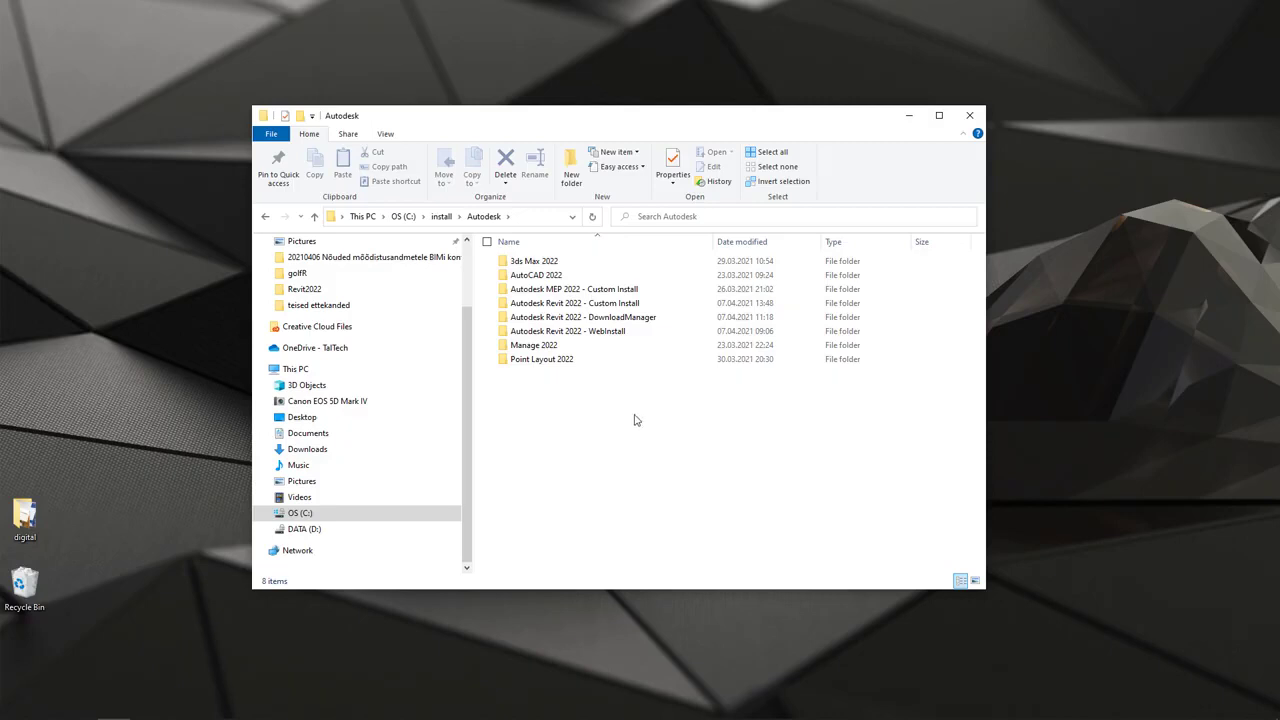
pyautogui.doubleClick(620, 317)
pyautogui.doubleClick(558, 266)
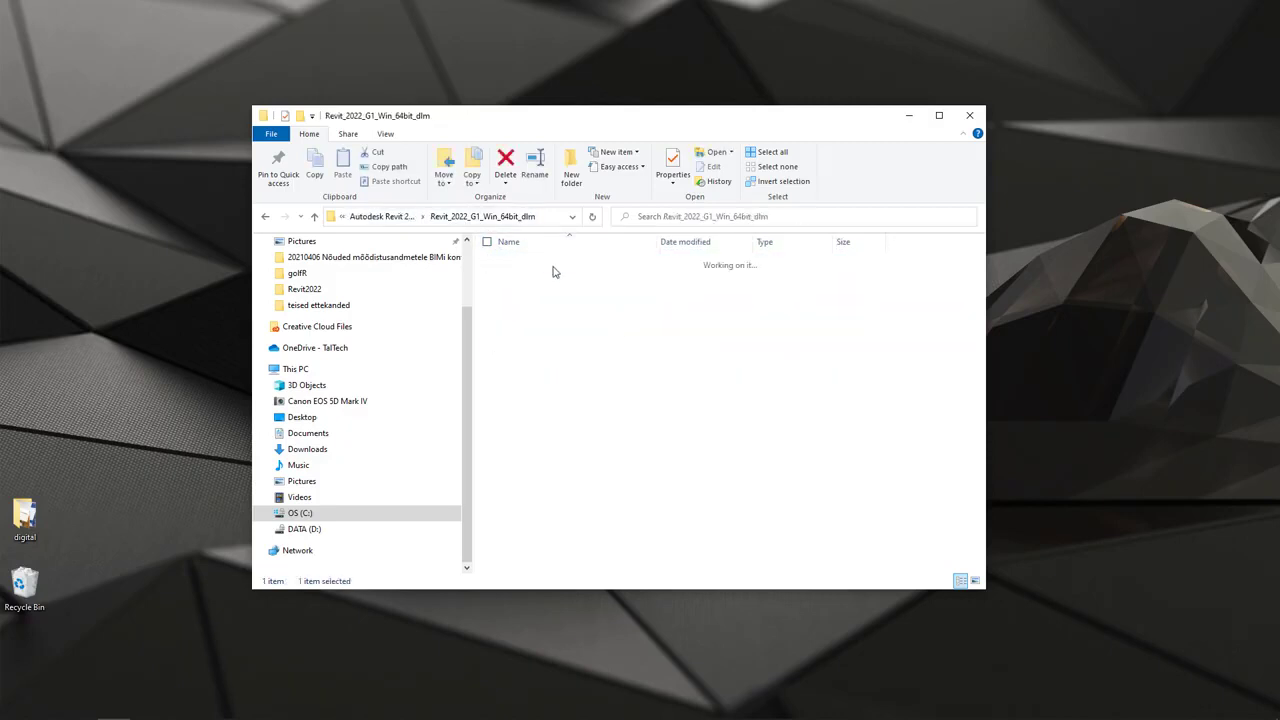
pyautogui.doubleClick(527, 430)
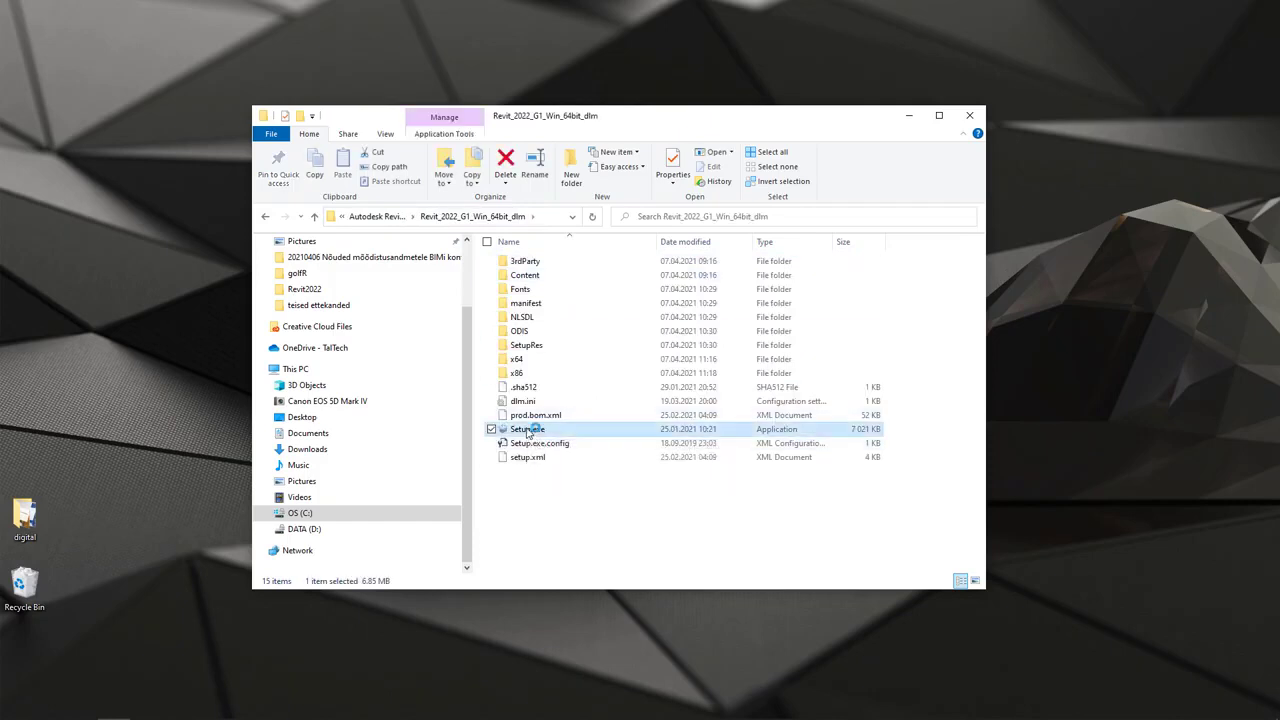
pyautogui.click(909, 116)
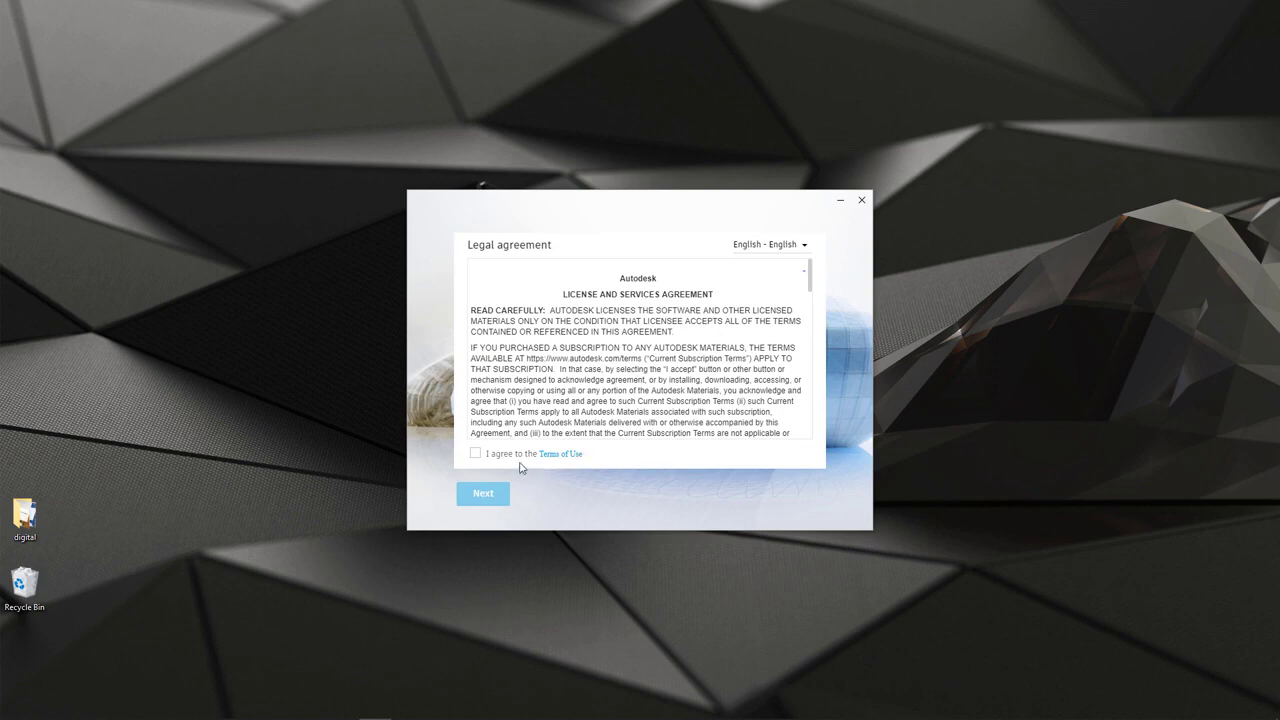
# Accept the Terms of Use and install Revit 2022 in C:\Program Files\Autodesk with content in C:\ProgramData\Autodesk\RVT 2022
pyautogui.click(475, 454)
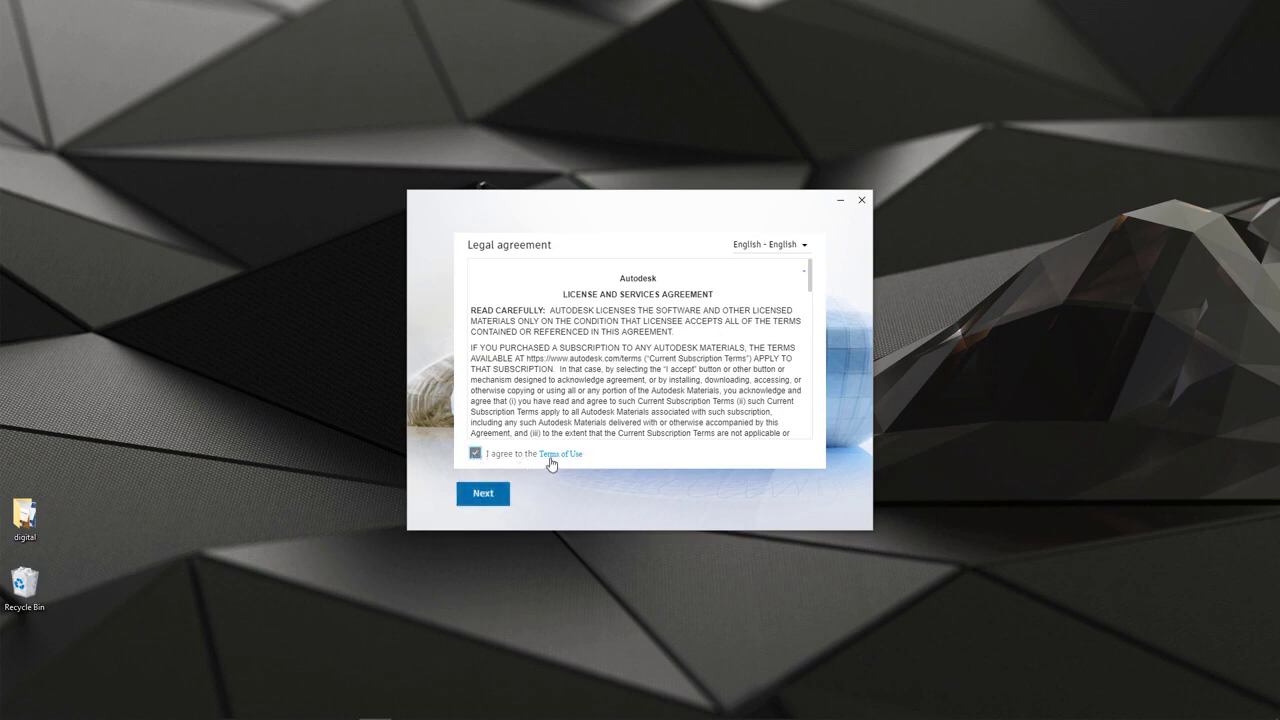
pyautogui.click(496, 495)
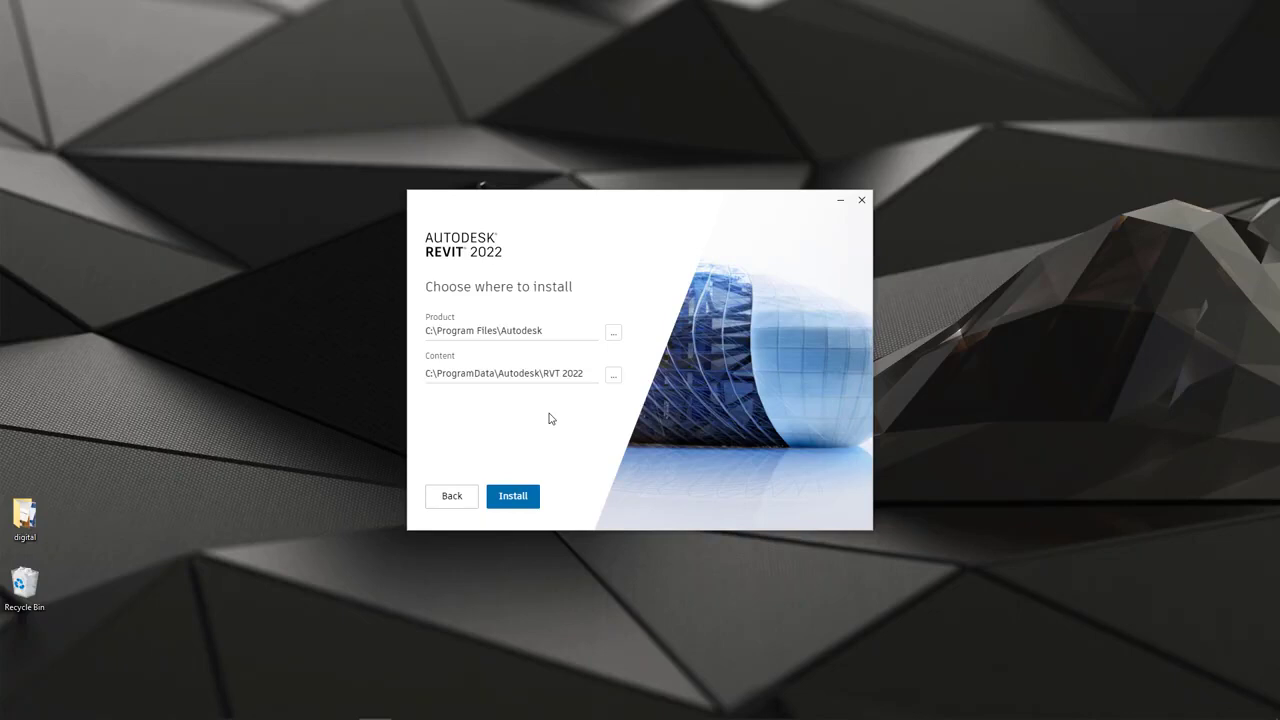
pyautogui.click(516, 500)
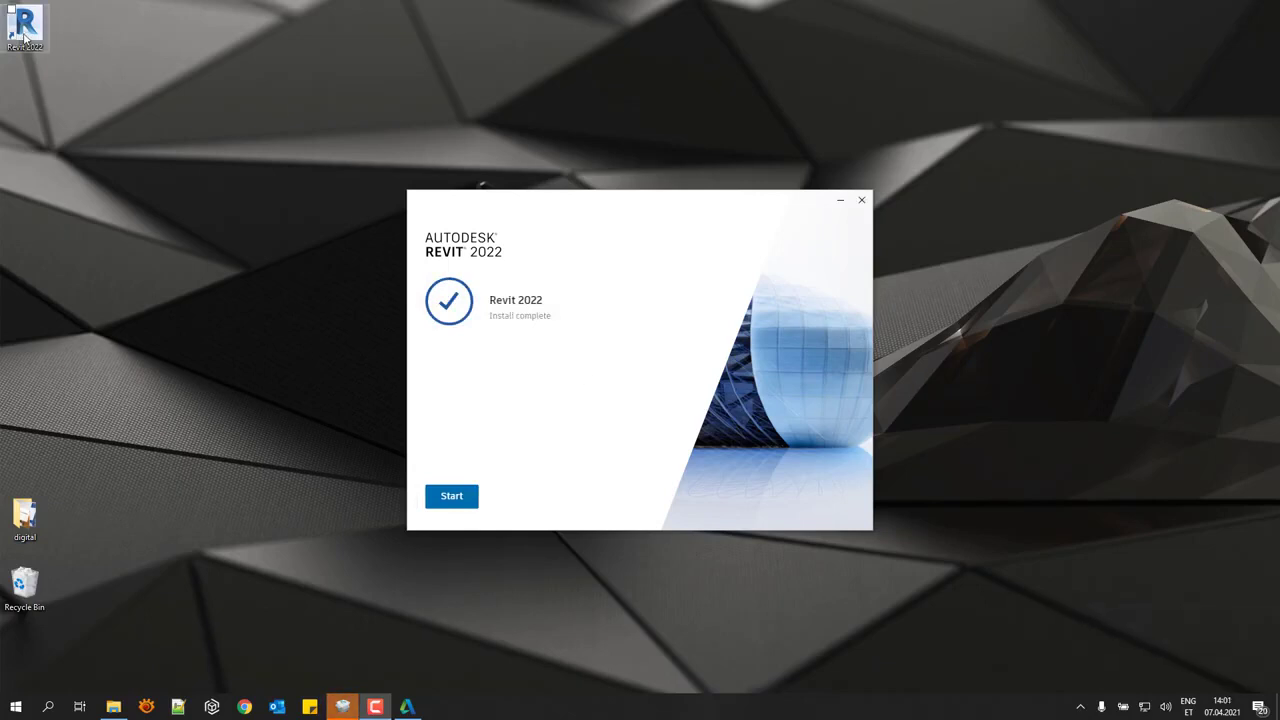
# Search Windows for the installed Revit applications and close the search
pyautogui.click(49, 708)
pyautogui.write('revit')
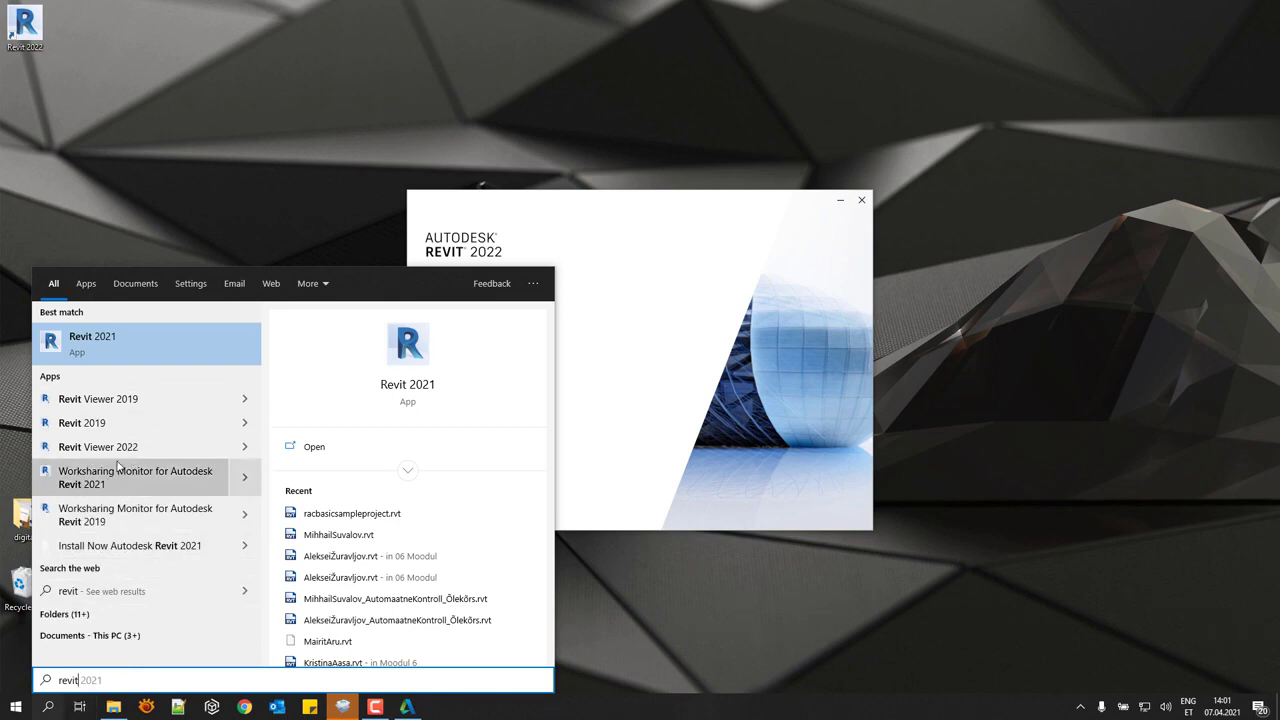
pyautogui.click(243, 180)
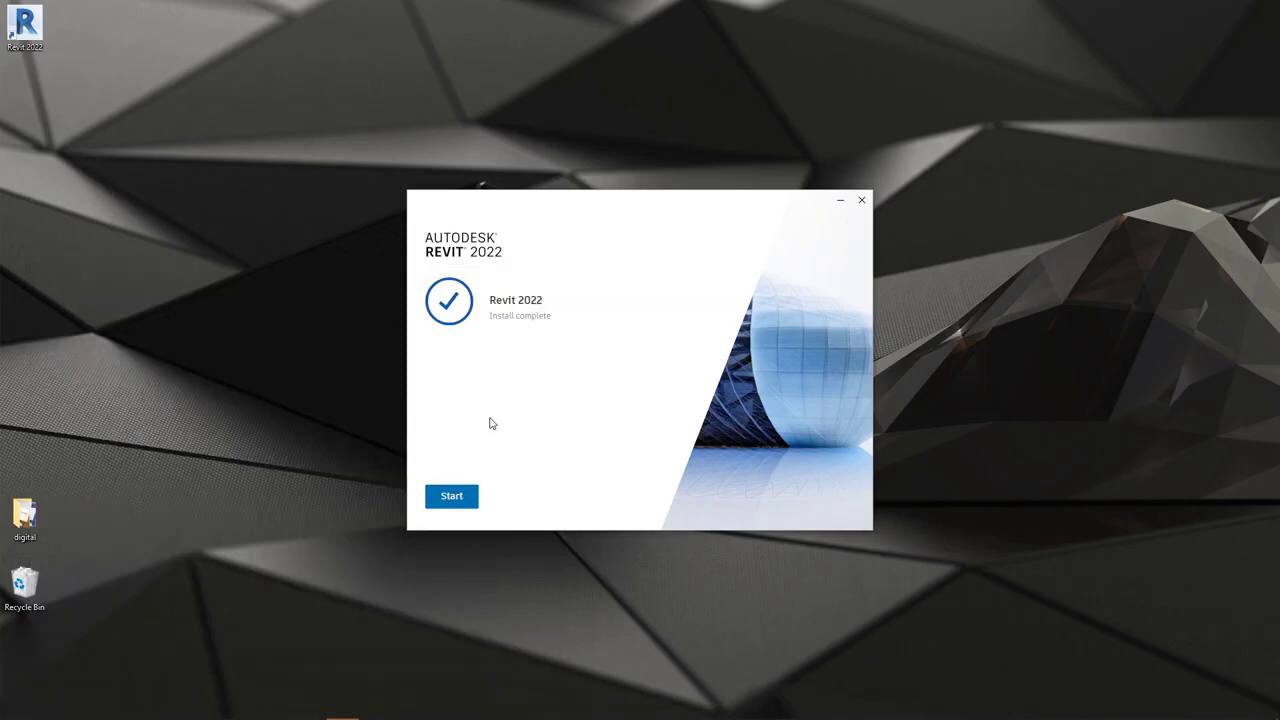
# Start Revit 2022, choose the serial number license type for an existing license, and run the product without activating it
pyautogui.click(456, 500)
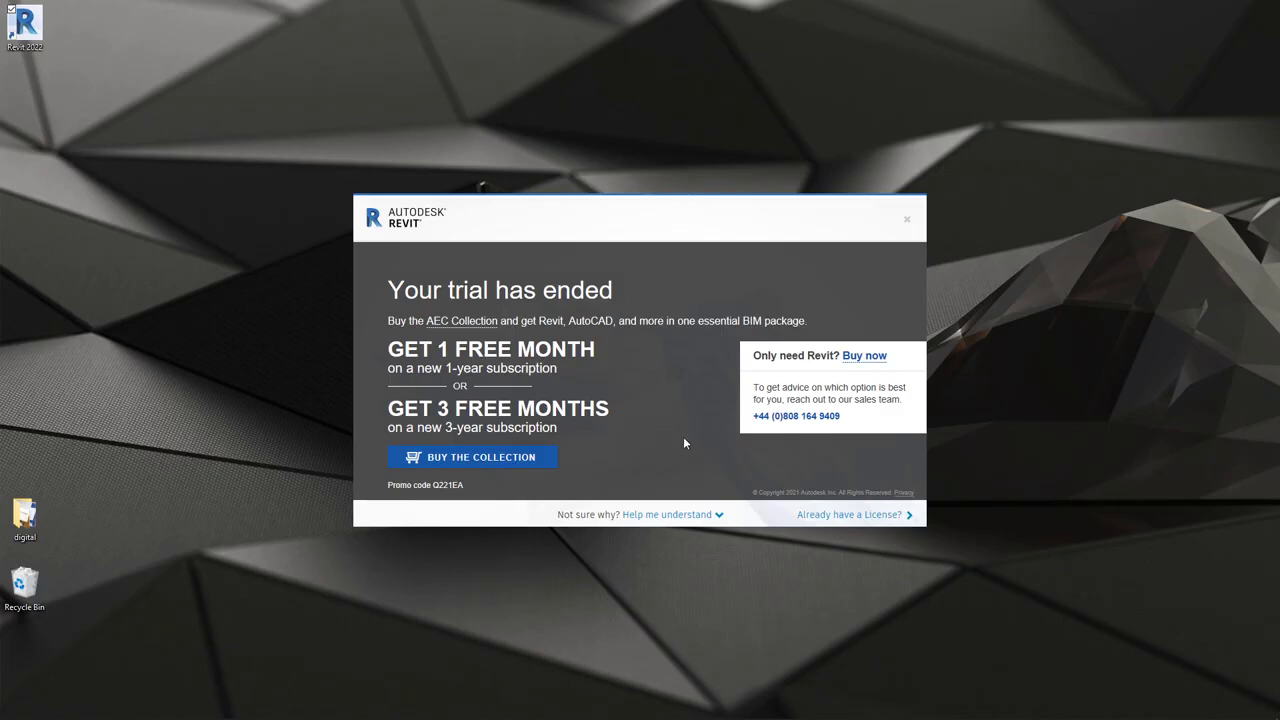
pyautogui.click(885, 516)
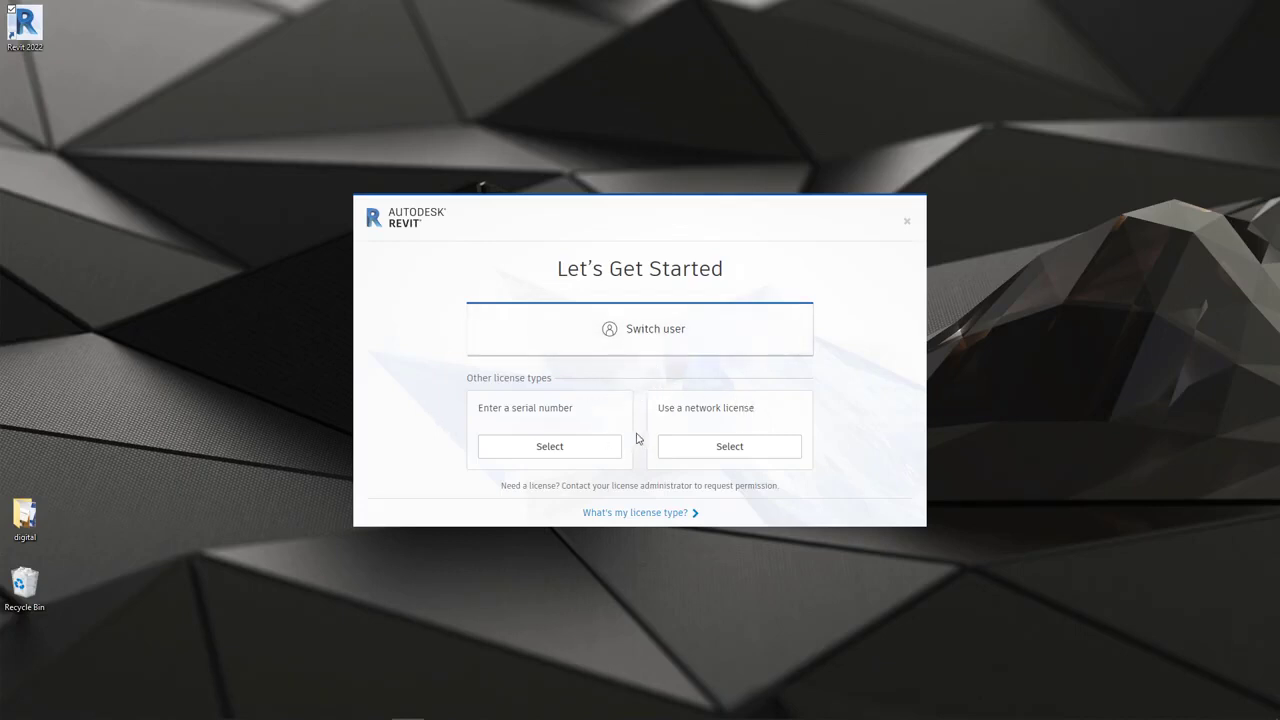
pyautogui.click(549, 447)
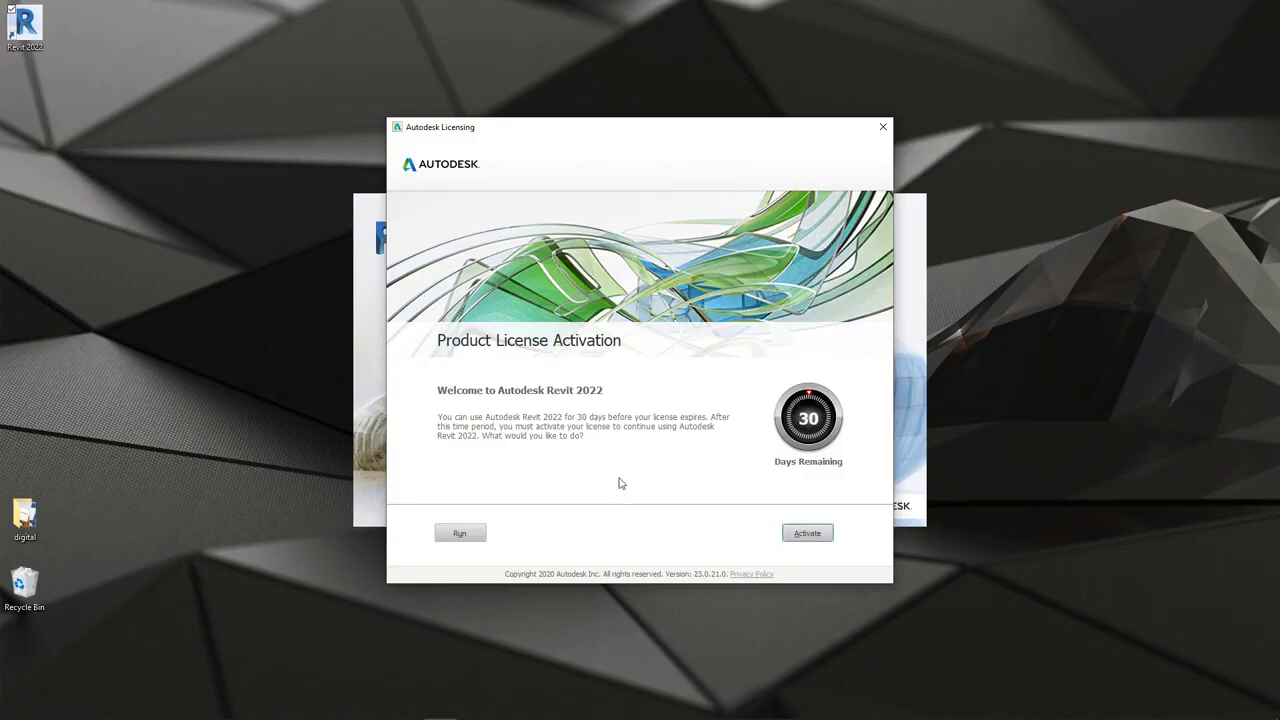
pyautogui.click(458, 535)
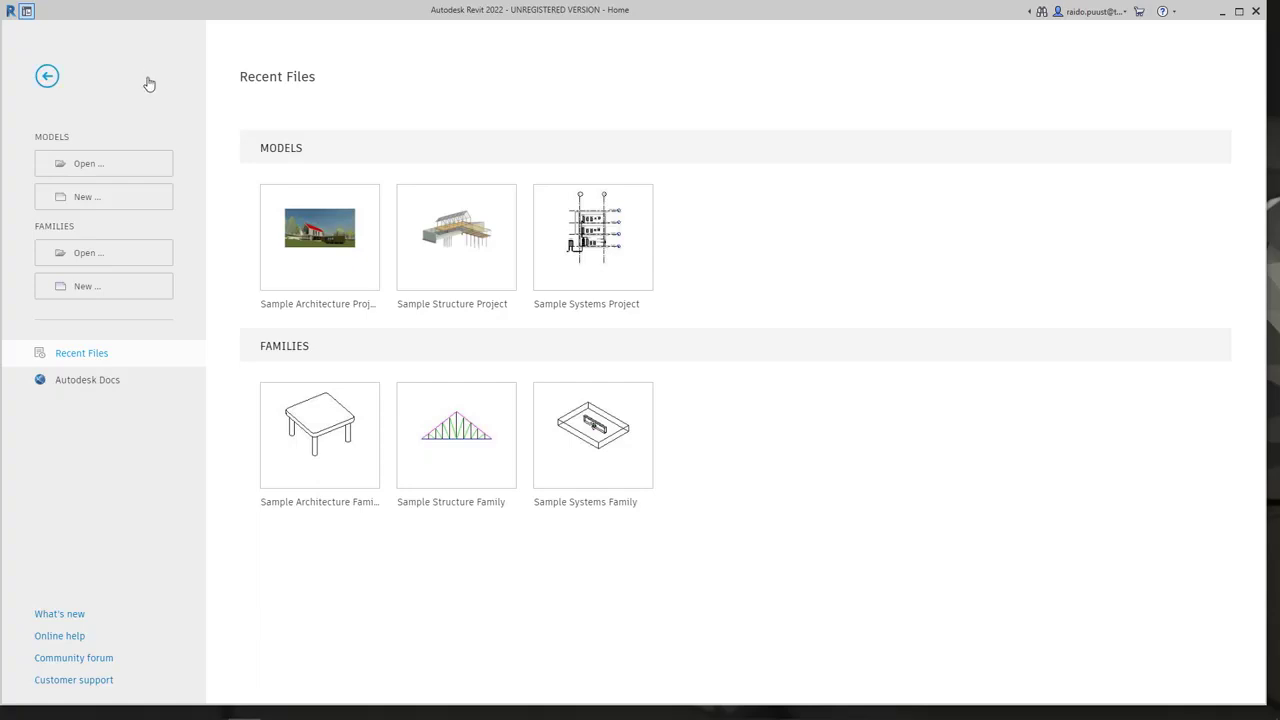
# Leave the Home screen, open the File Locations options, and widen the Name column of the project templates list
pyautogui.click(27, 12)
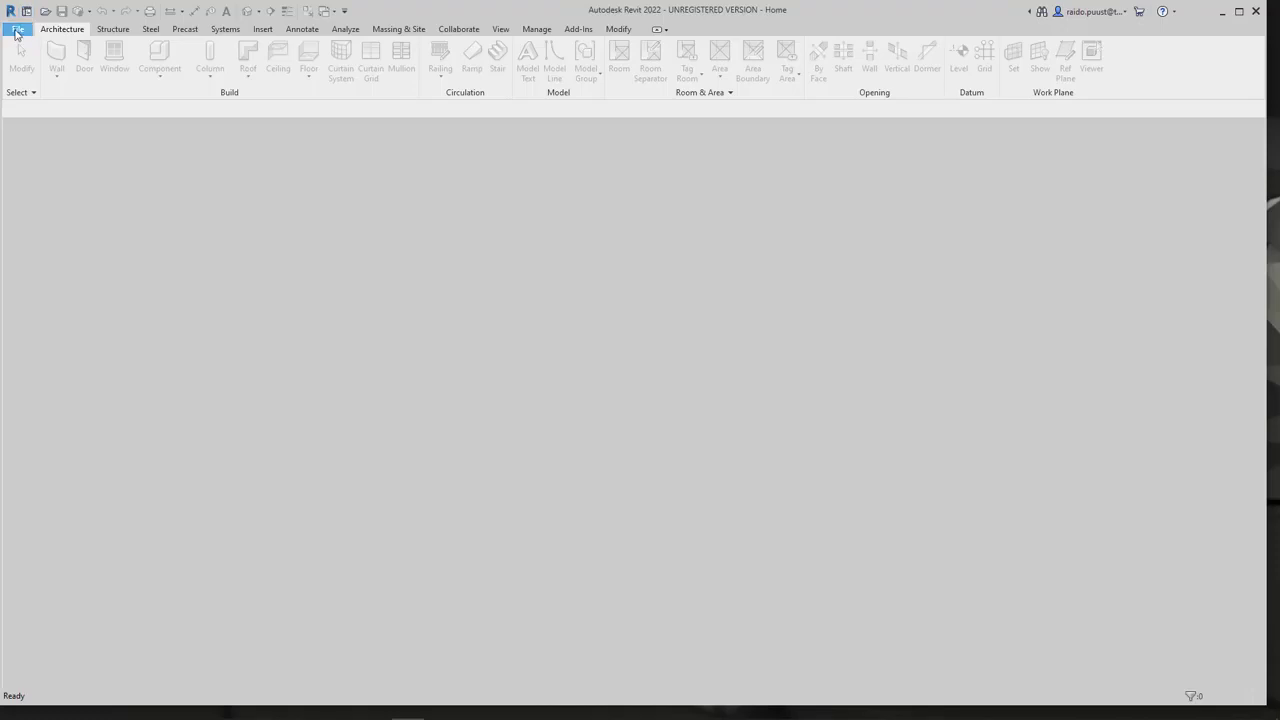
pyautogui.click(18, 29)
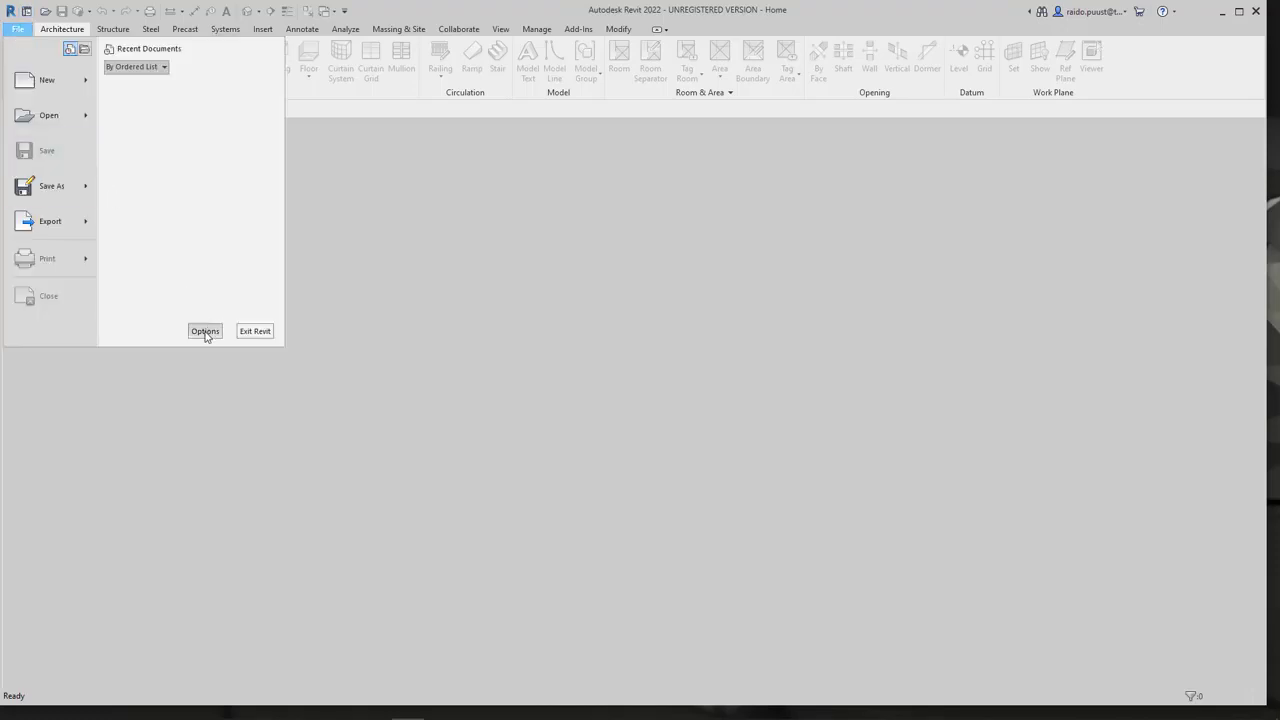
pyautogui.click(206, 332)
pyautogui.click(515, 213)
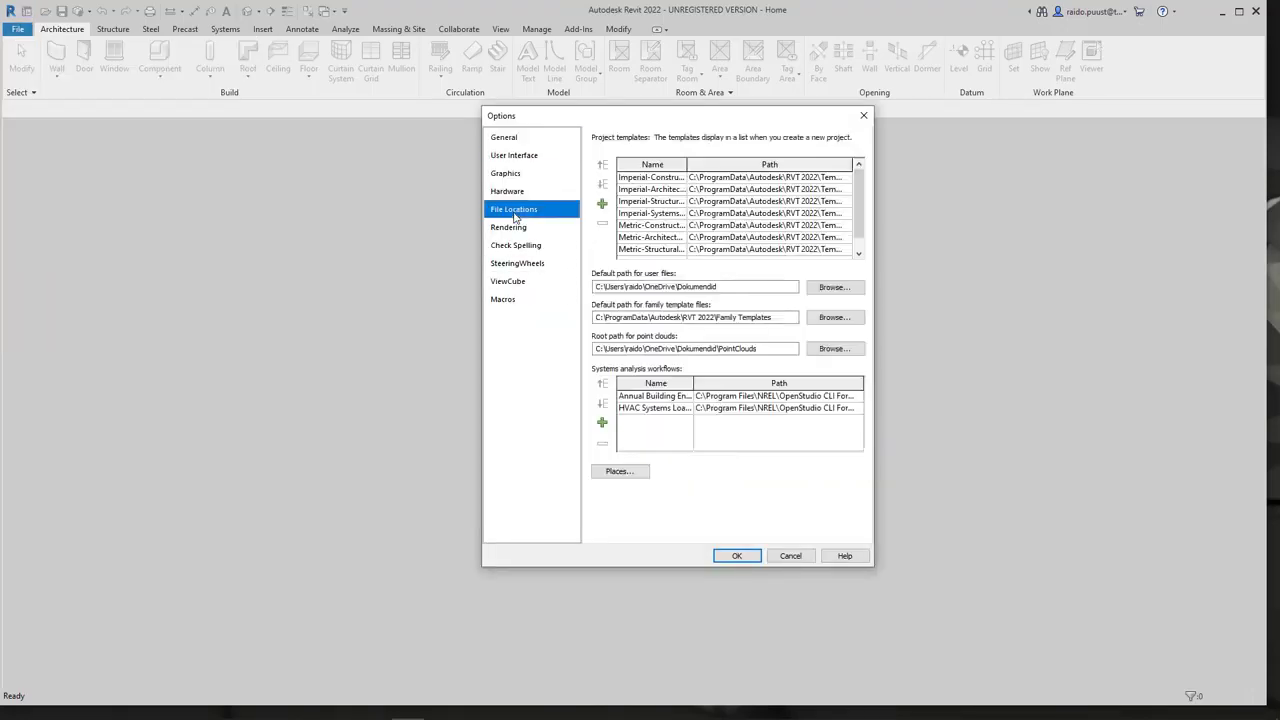
pyautogui.moveTo(687, 164); pyautogui.dragTo(731, 163)
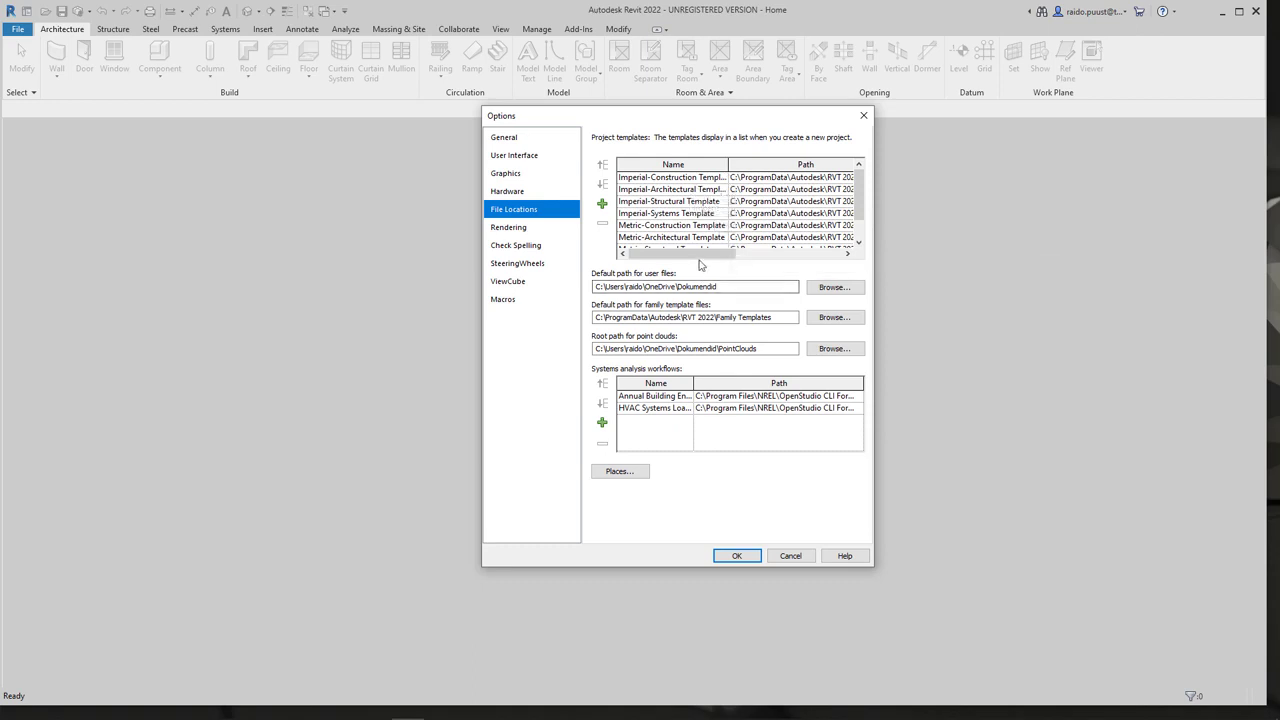
# Examine the full path of the Imperial-Construction Template and the contents of the English-Imperial templates folder, and return to the Revit options
pyautogui.click(776, 180)
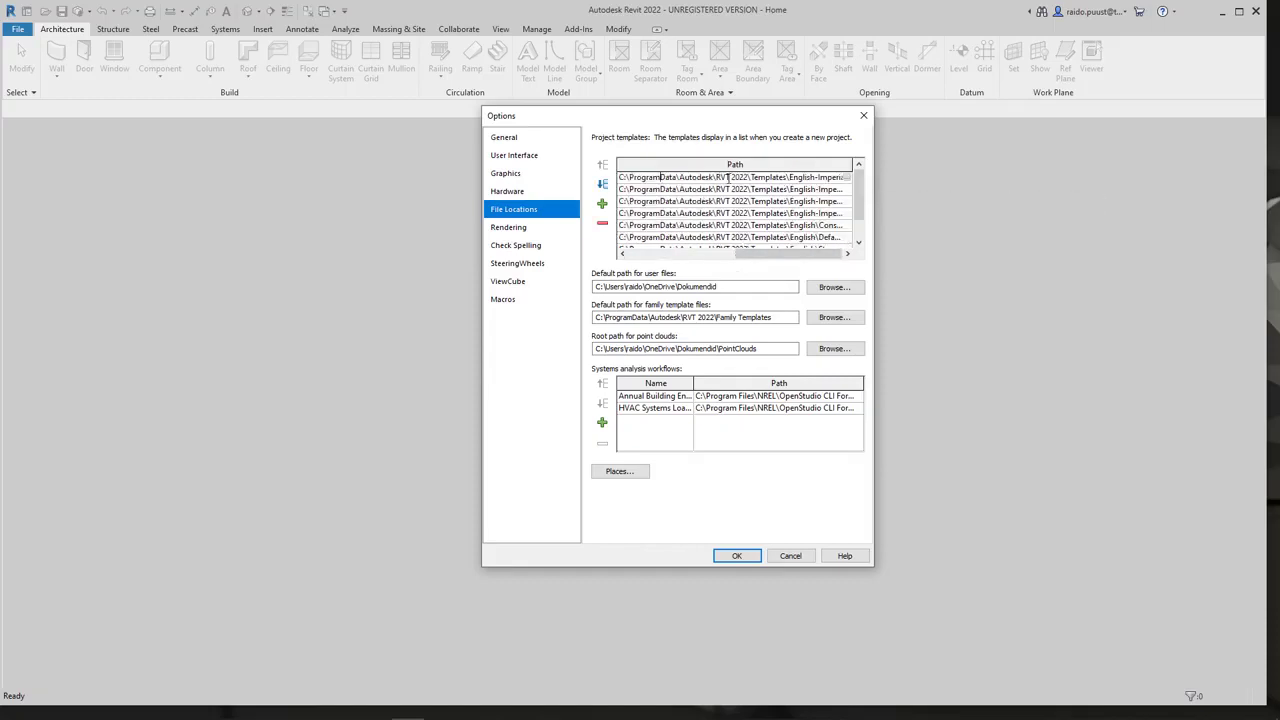
pyautogui.moveTo(620, 177); pyautogui.dragTo(848, 179)
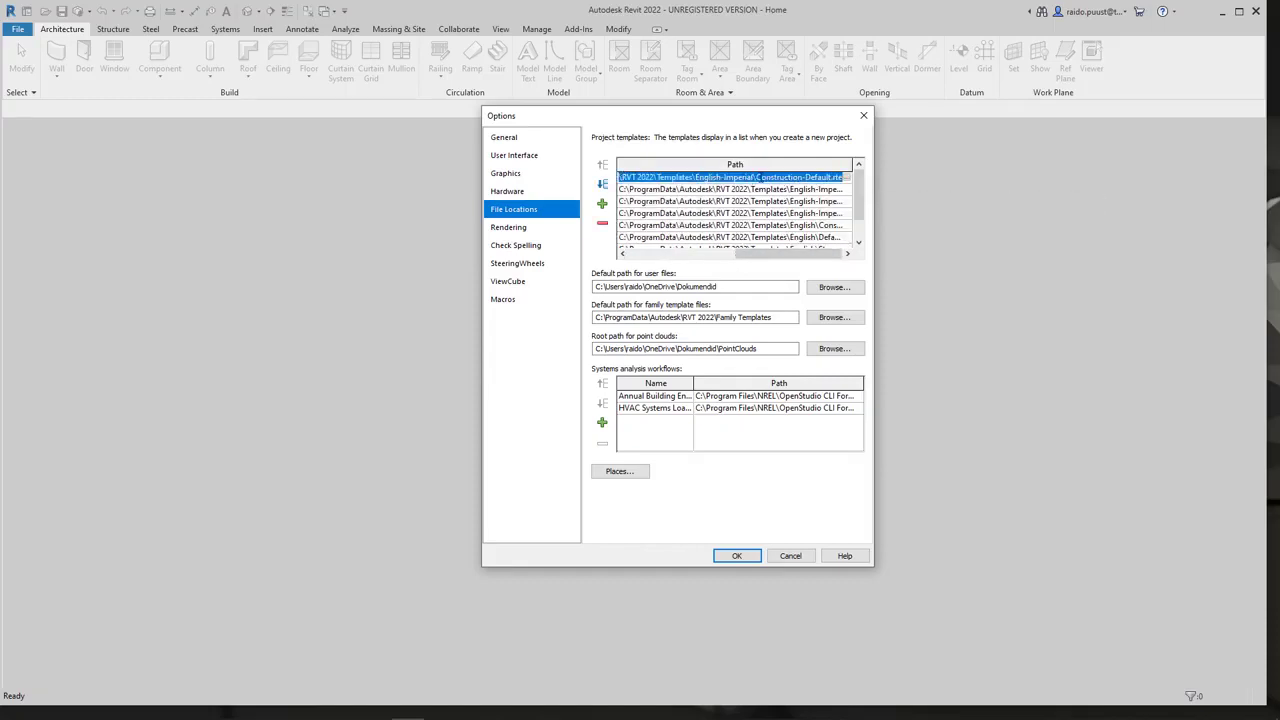
pyautogui.hotkey('alt', 'Tab')
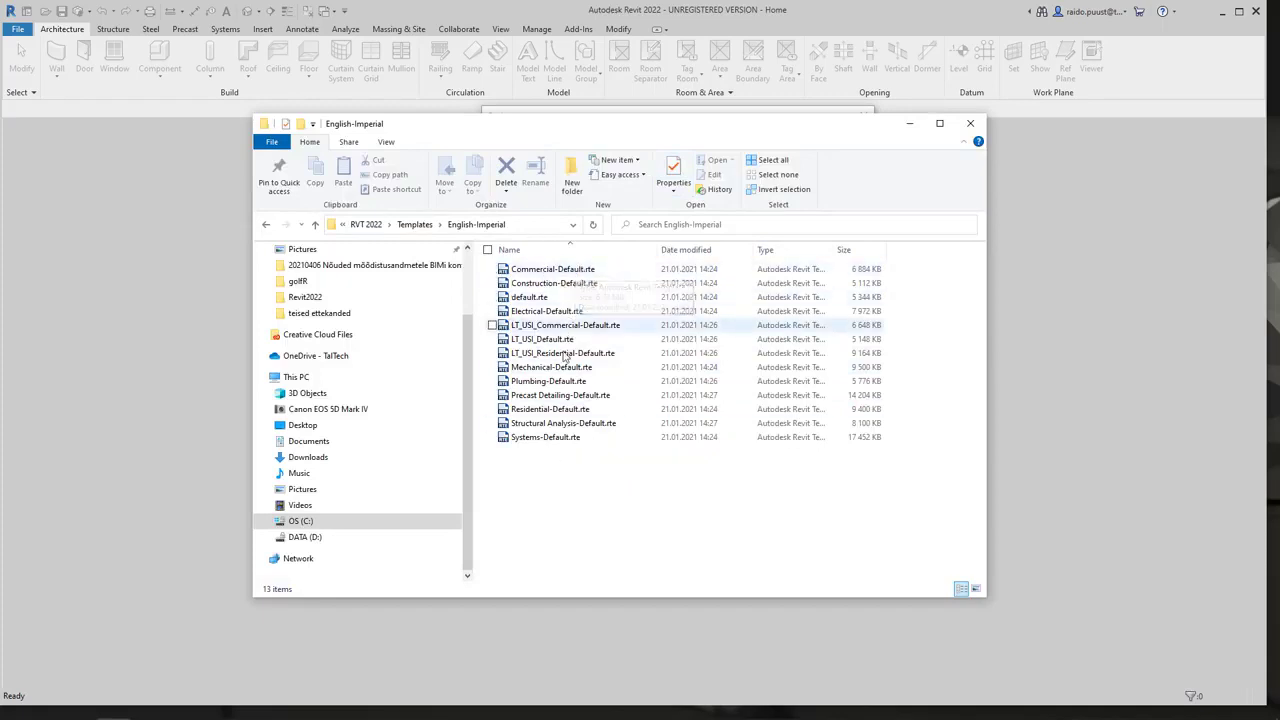
pyautogui.click(756, 112)
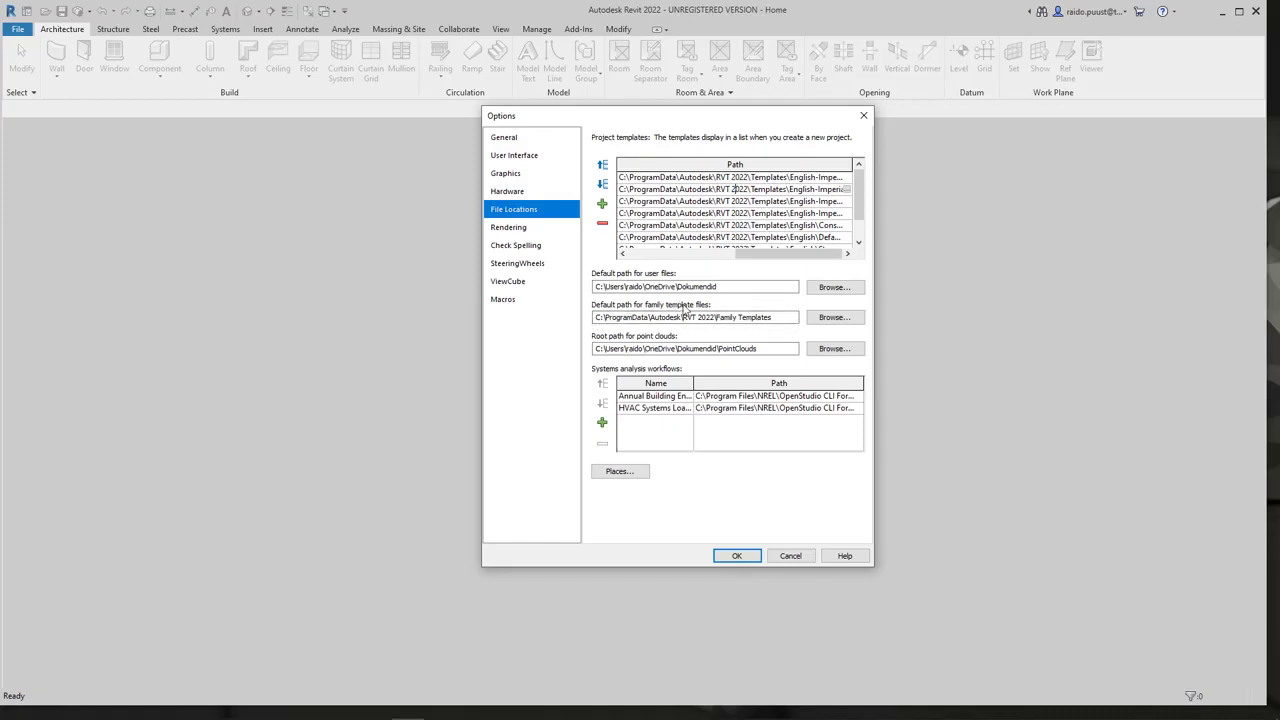
# Browse the Family Templates language folders, look inside English, and close the options without saving changes
pyautogui.click(835, 318)
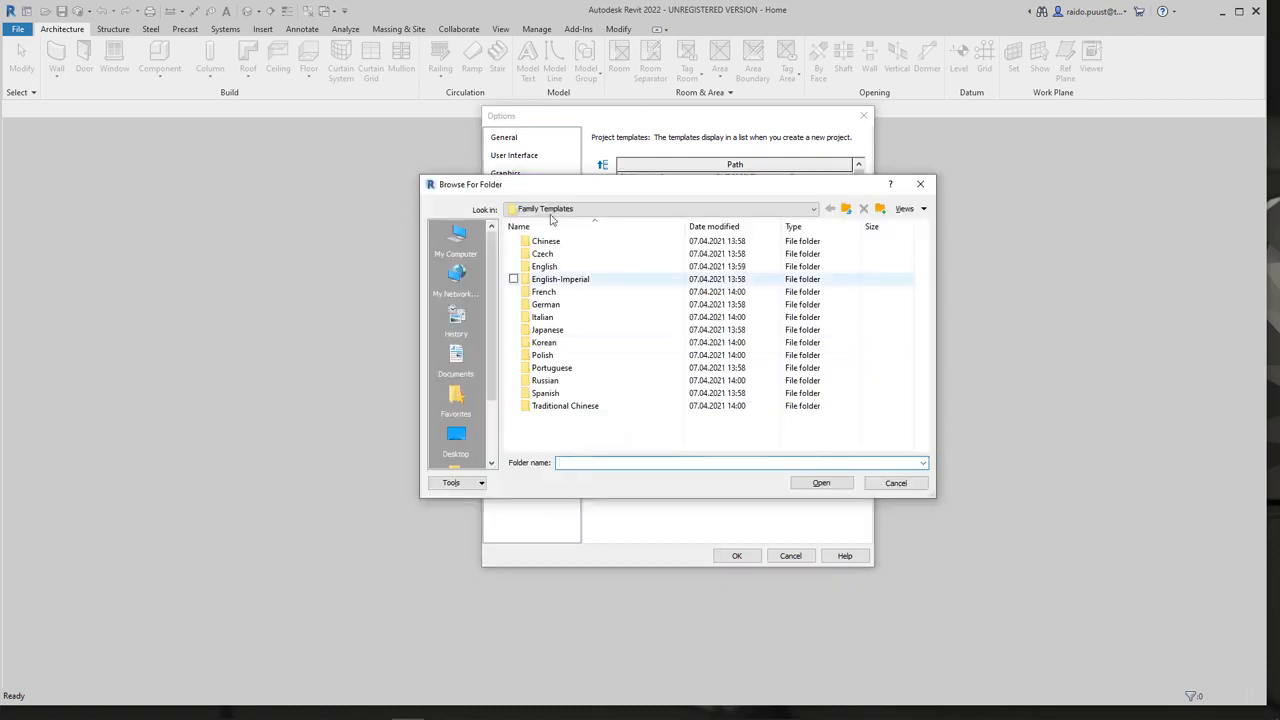
pyautogui.doubleClick(545, 267)
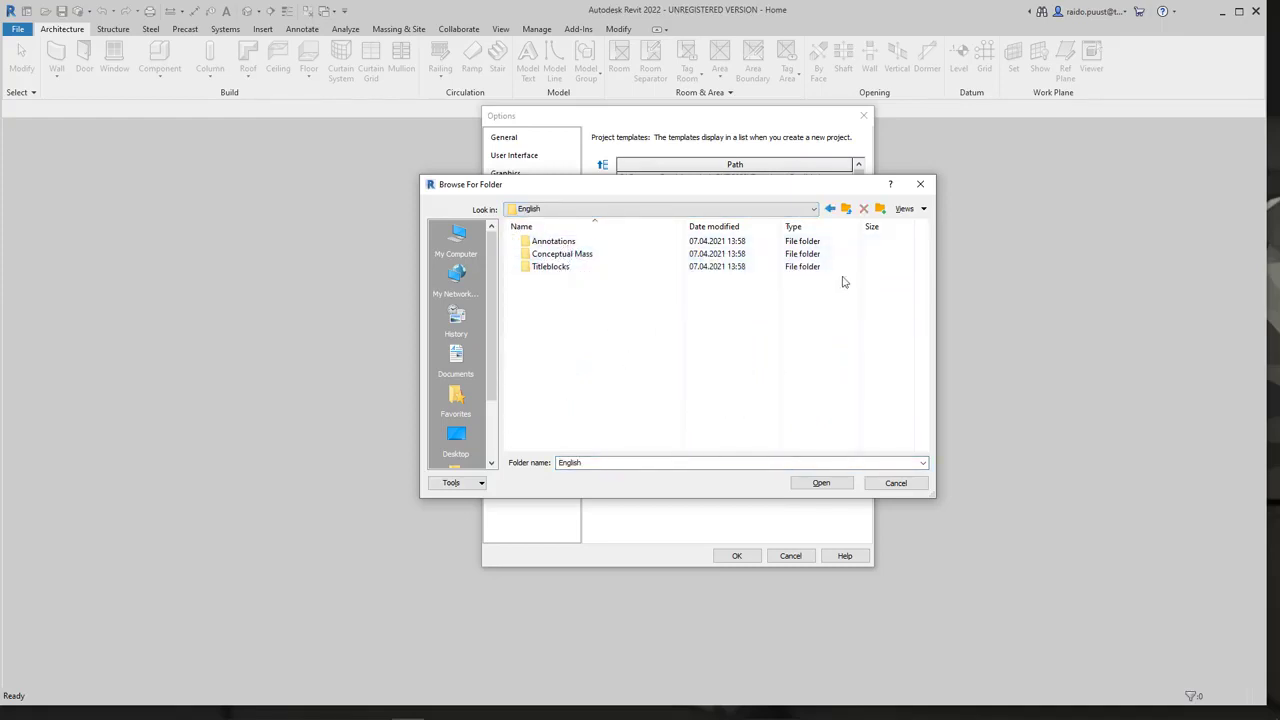
pyautogui.click(846, 209)
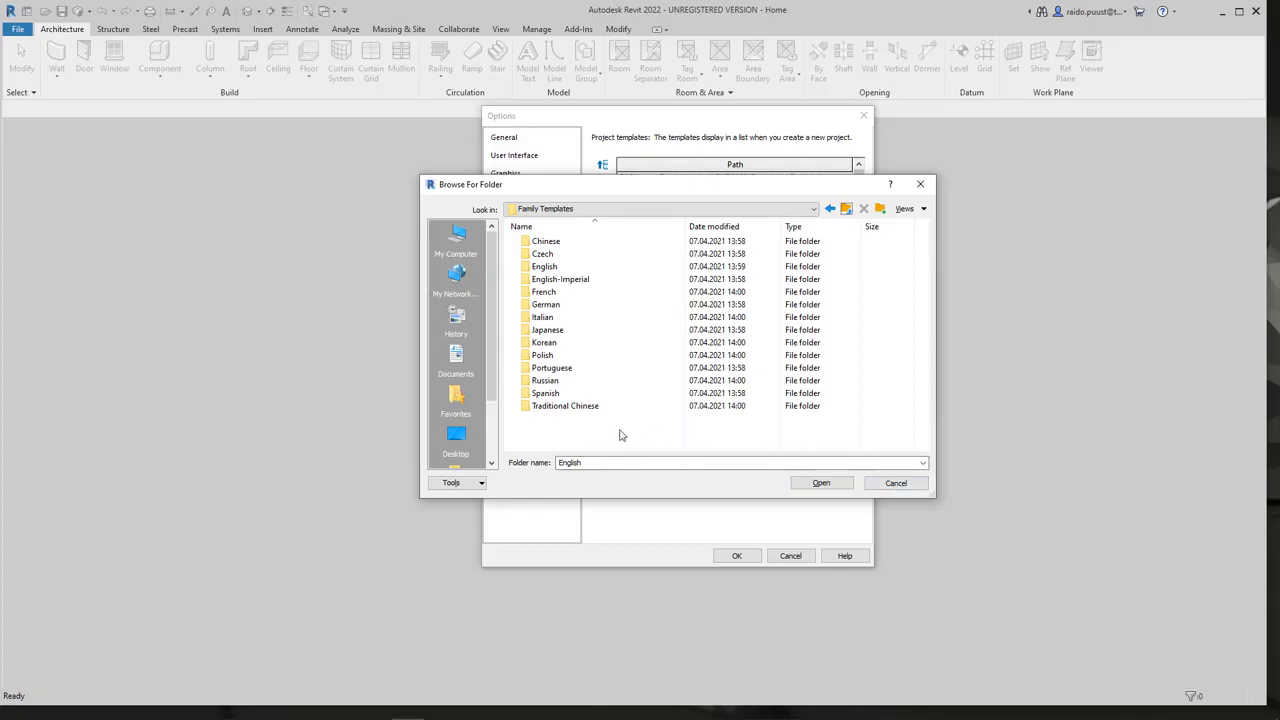
pyautogui.moveTo(668, 195); pyautogui.dragTo(680, 358)
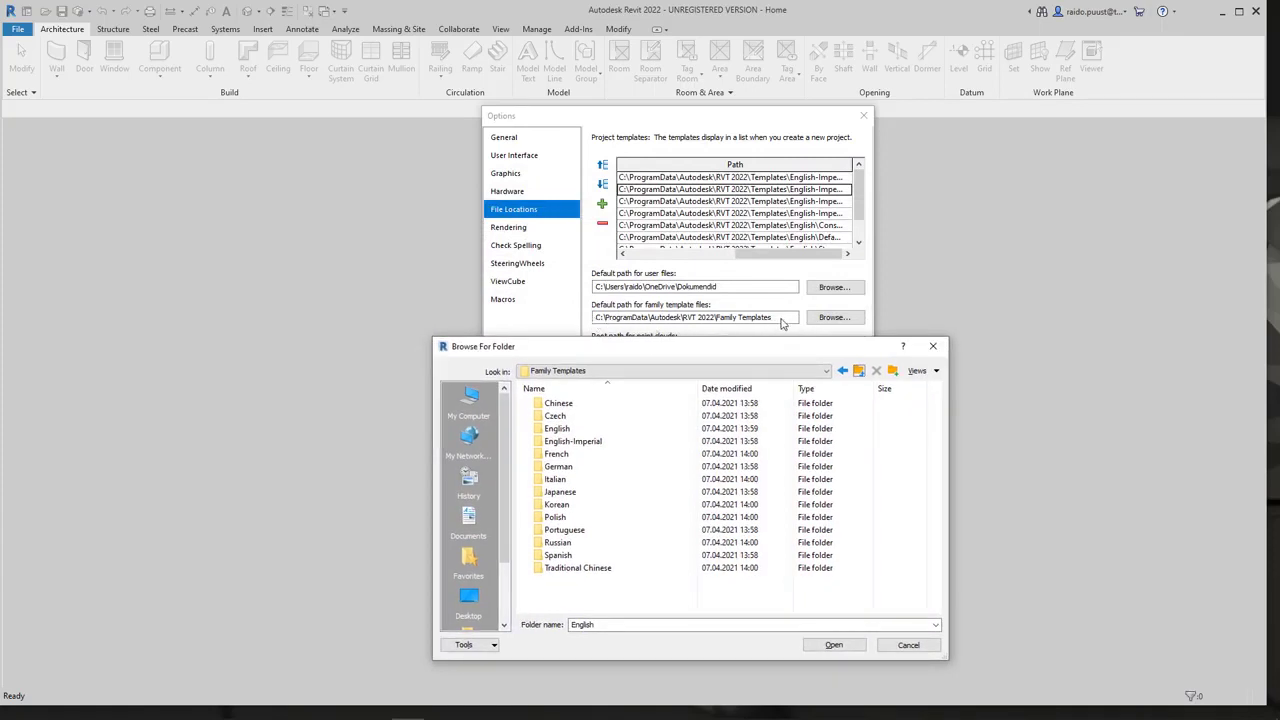
pyautogui.press('Escape')
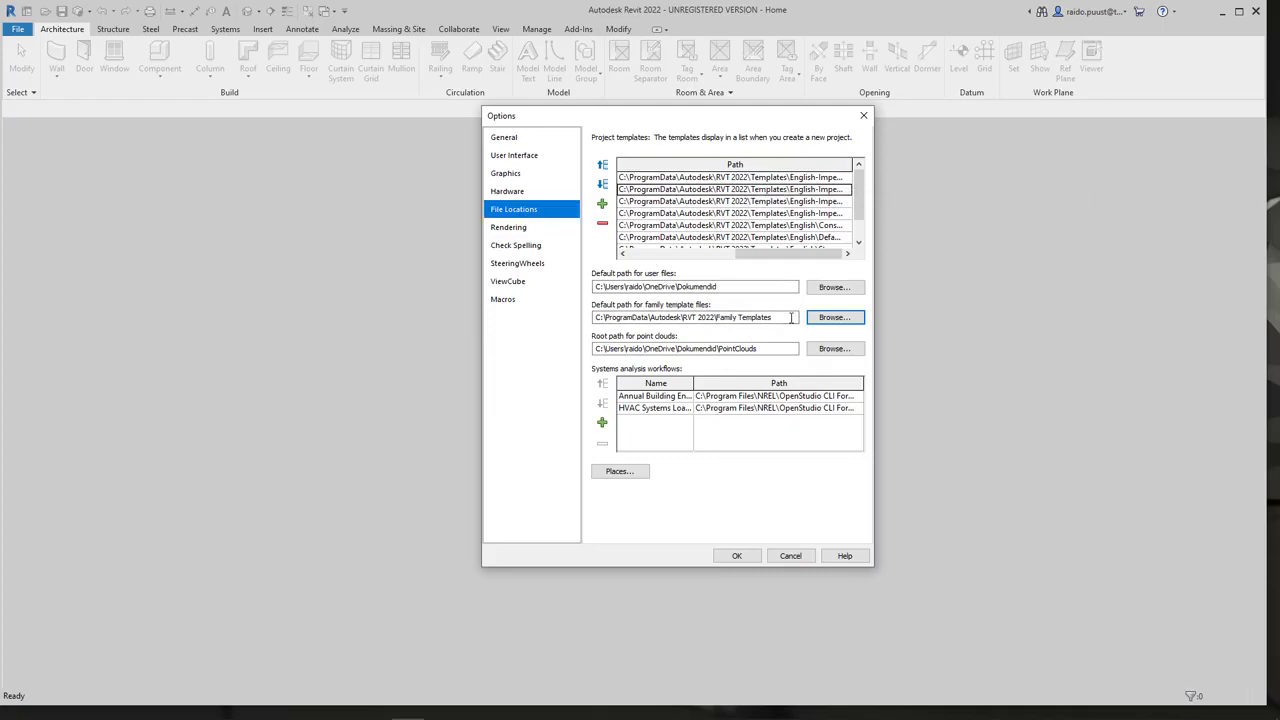
pyautogui.click(795, 556)
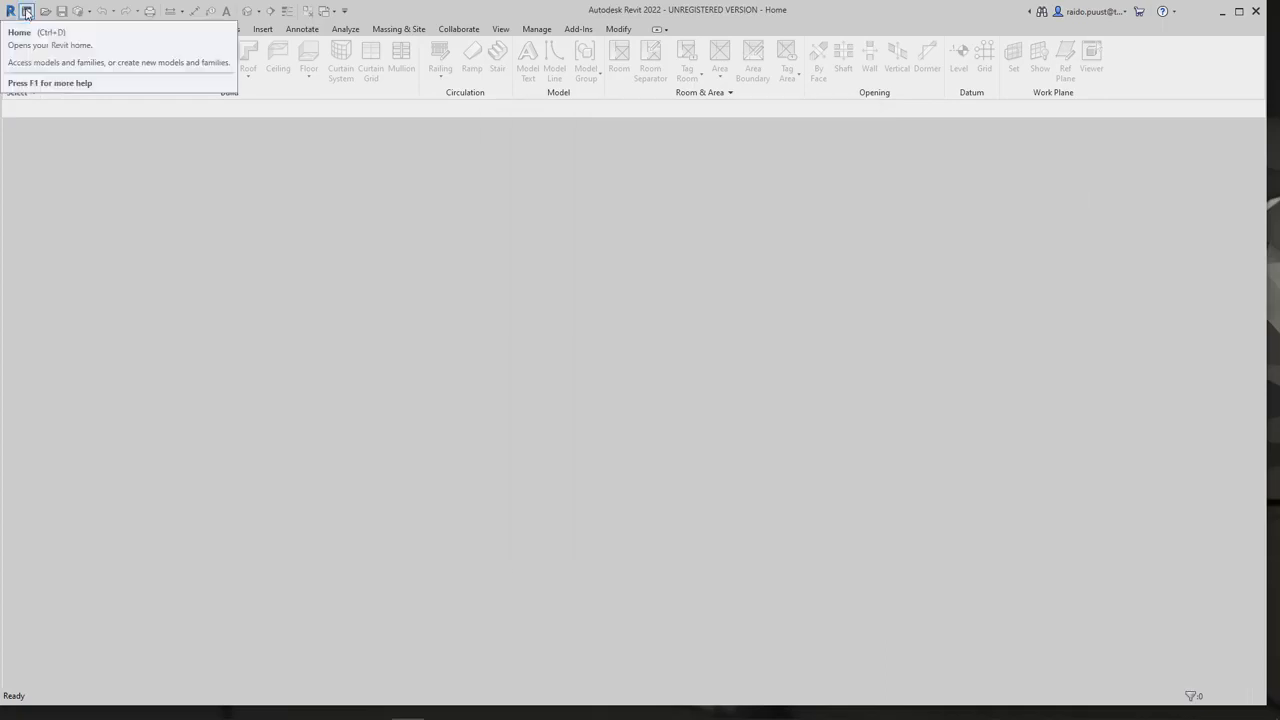
# Return to the Revit Home screen and start a new model project
pyautogui.click(26, 12)
pyautogui.click(26, 12)
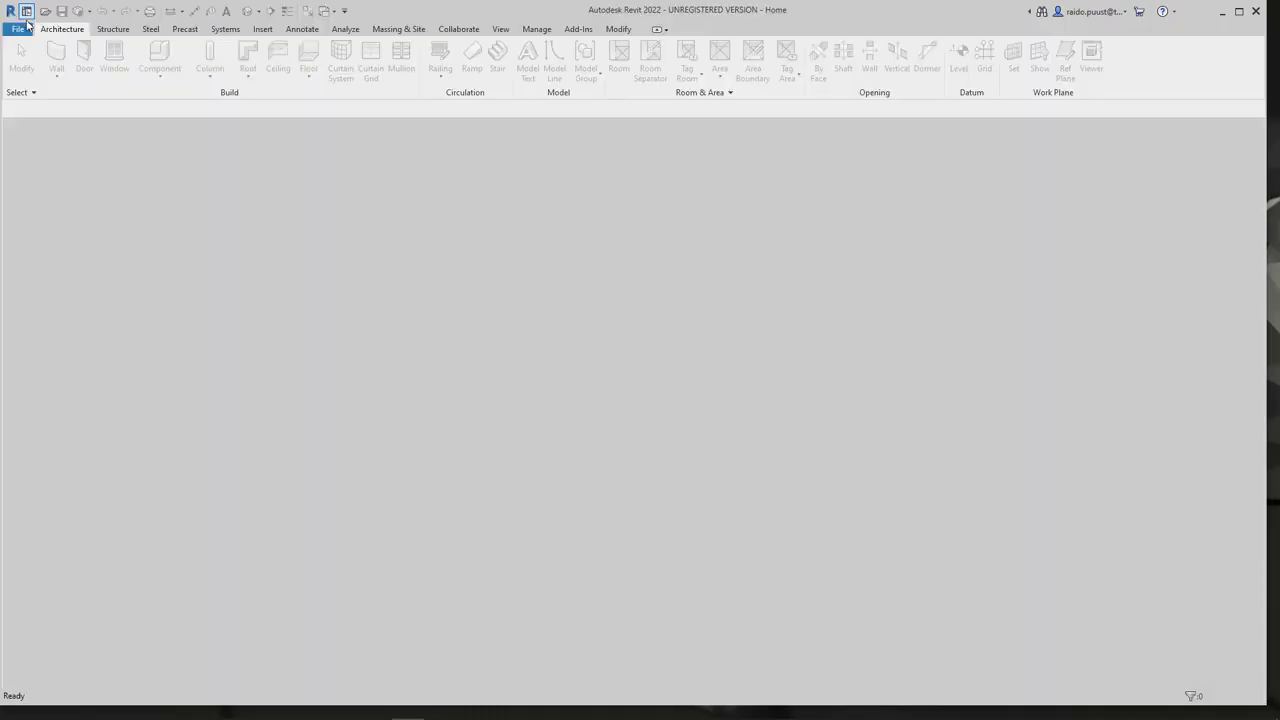
pyautogui.click(19, 30)
pyautogui.click(26, 12)
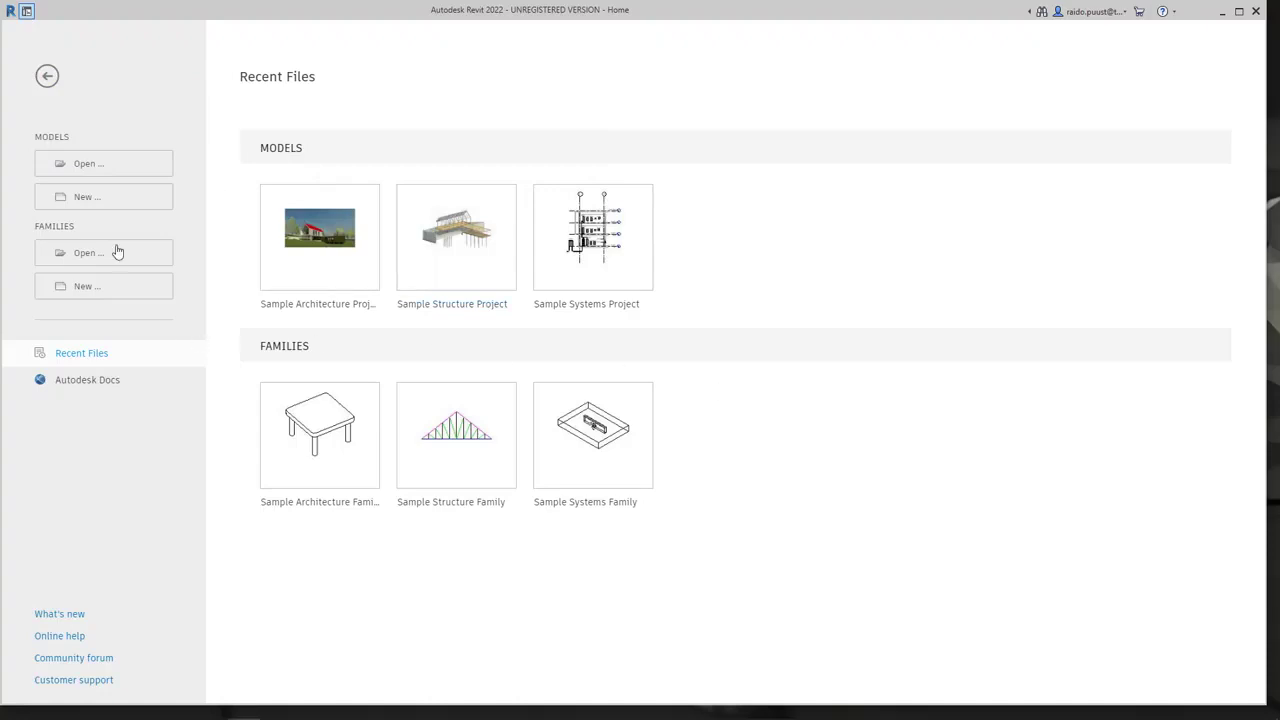
pyautogui.click(75, 203)
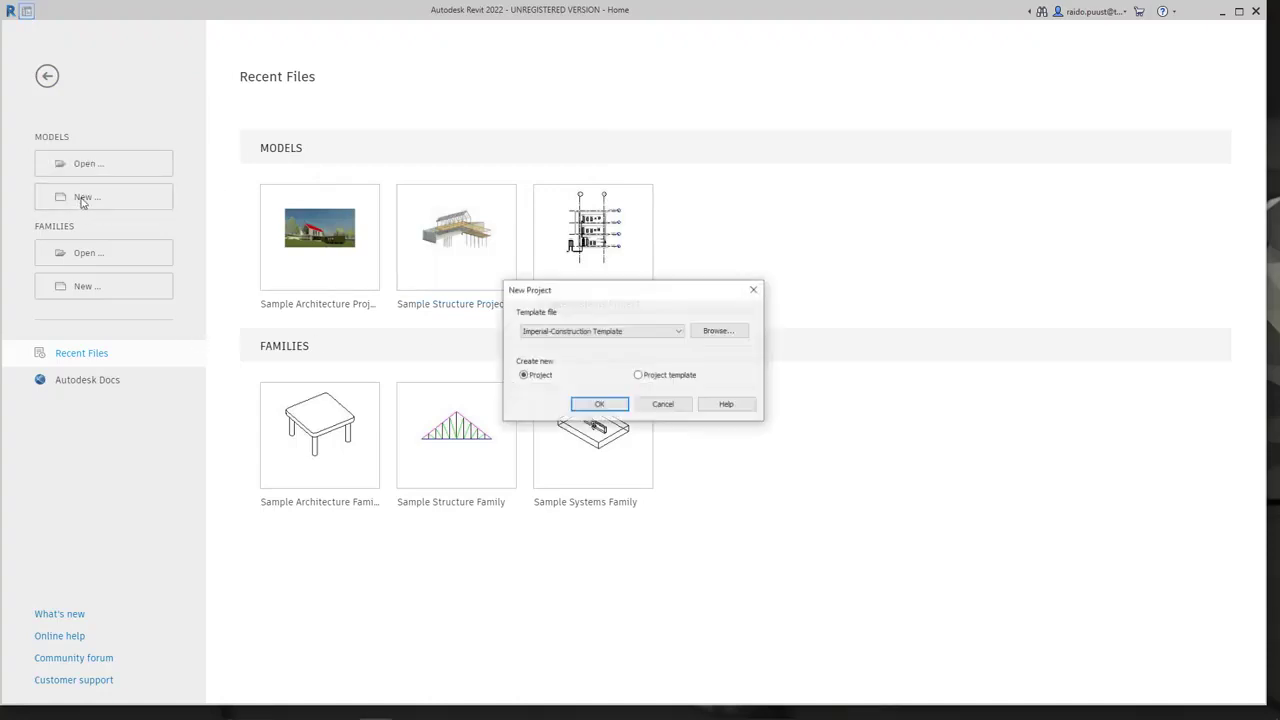
# Look through the listed project templates and the English-Imperial template files for the new project without choosing another template
pyautogui.click(590, 333)
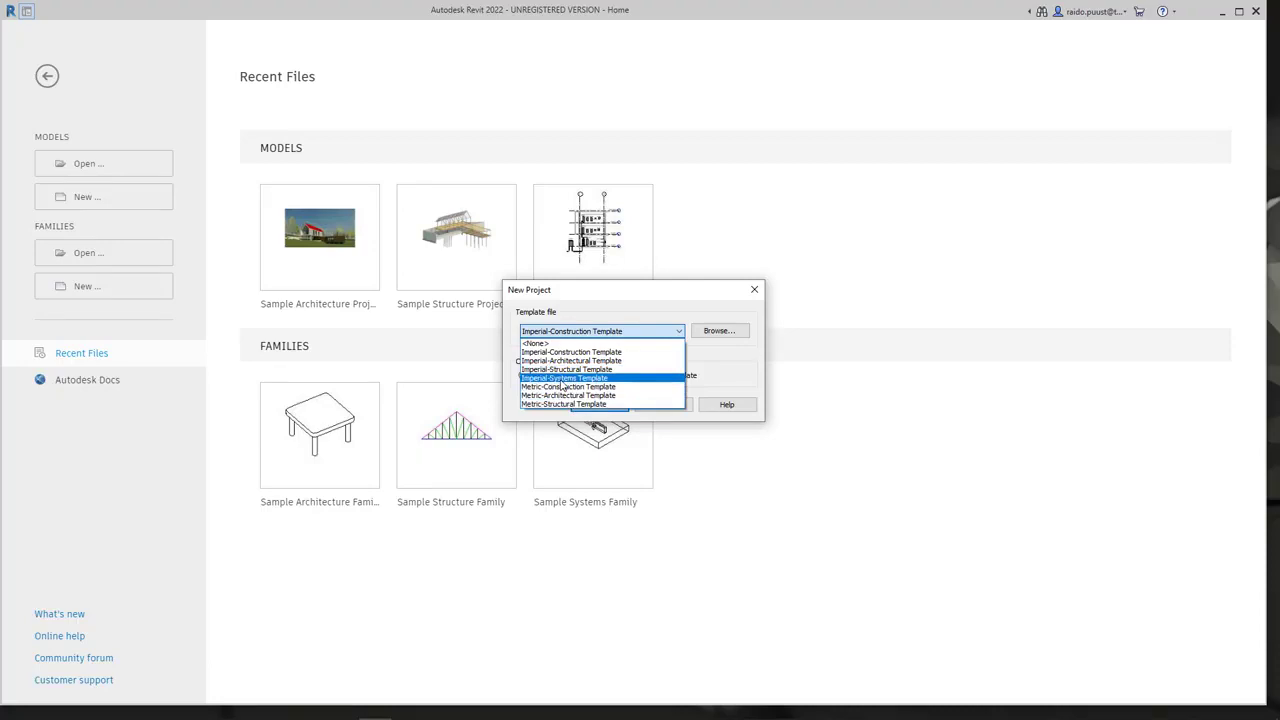
pyautogui.click(731, 364)
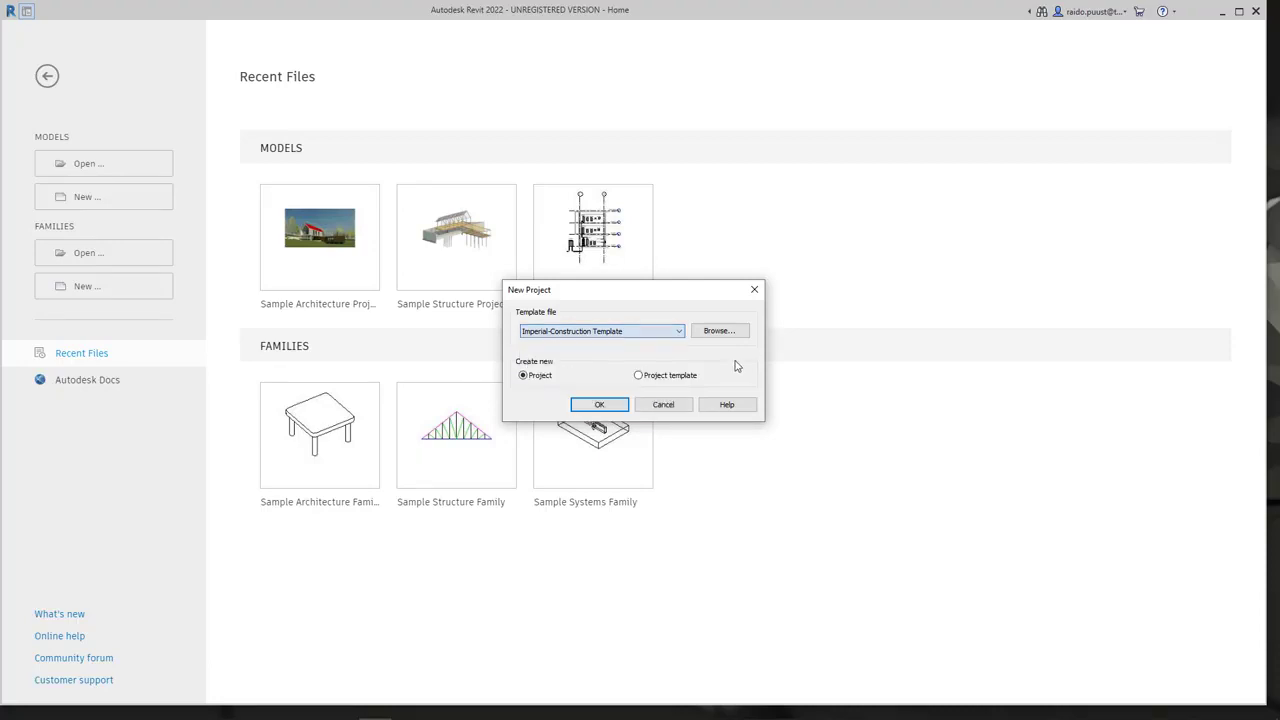
pyautogui.click(731, 331)
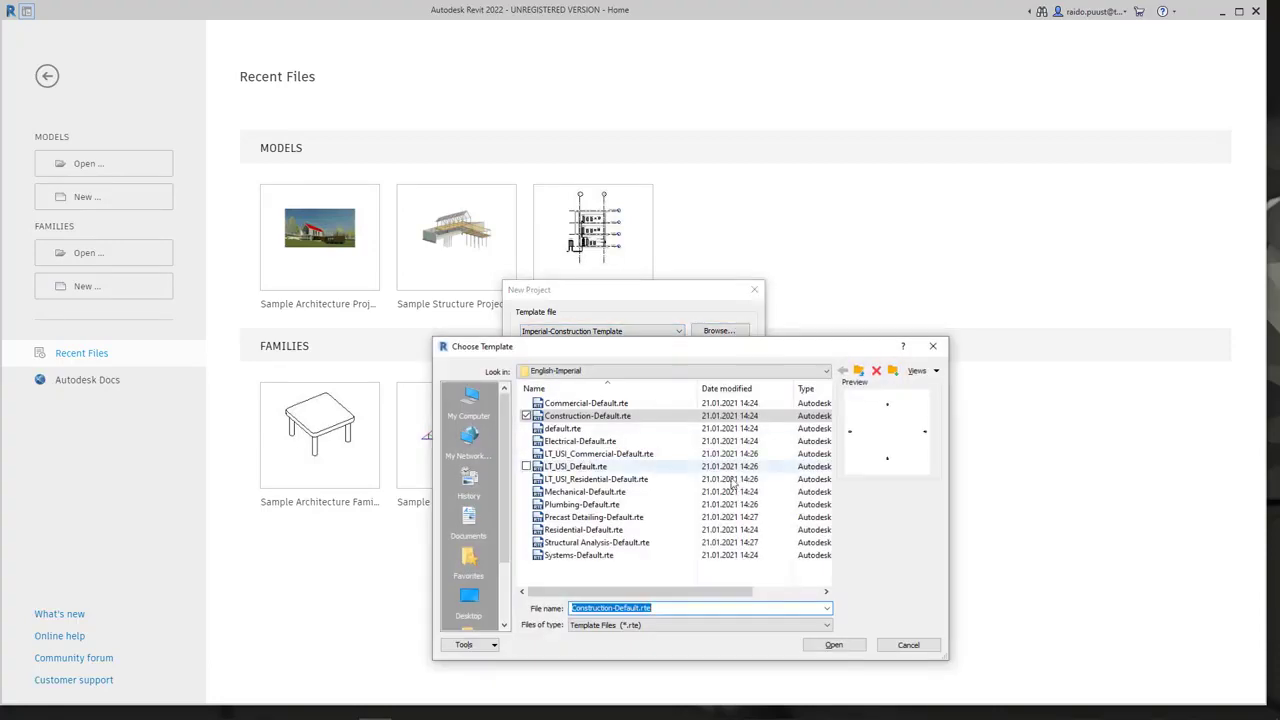
pyautogui.click(585, 491)
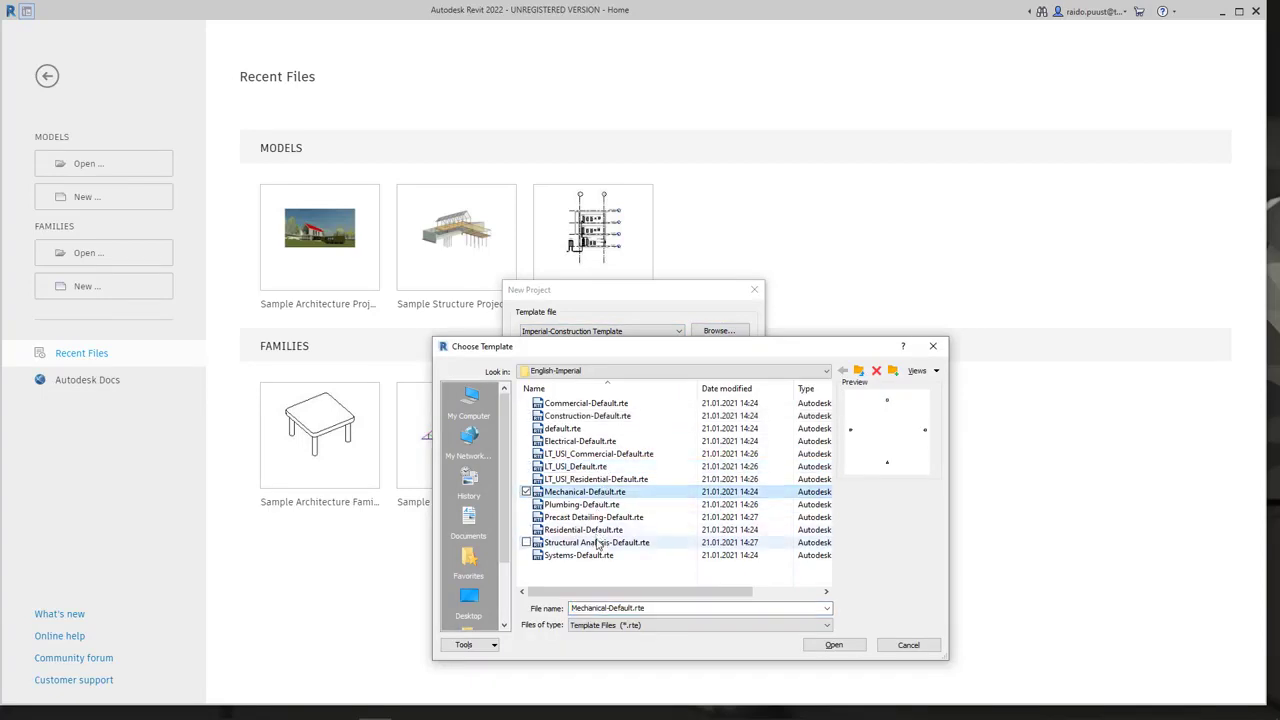
pyautogui.click(597, 542)
pyautogui.press('Escape')
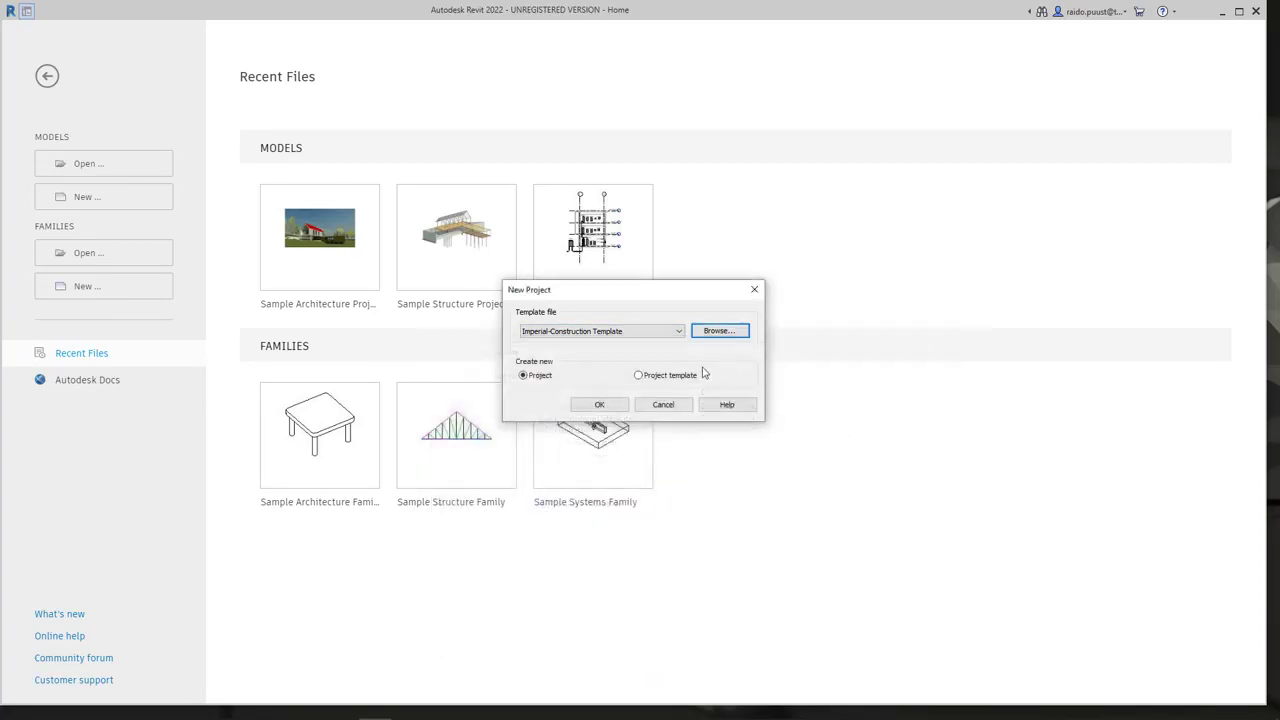
# Create a new project from the Imperial-Architectural Template and widen the Properties palette and Project Browser
pyautogui.click(577, 337)
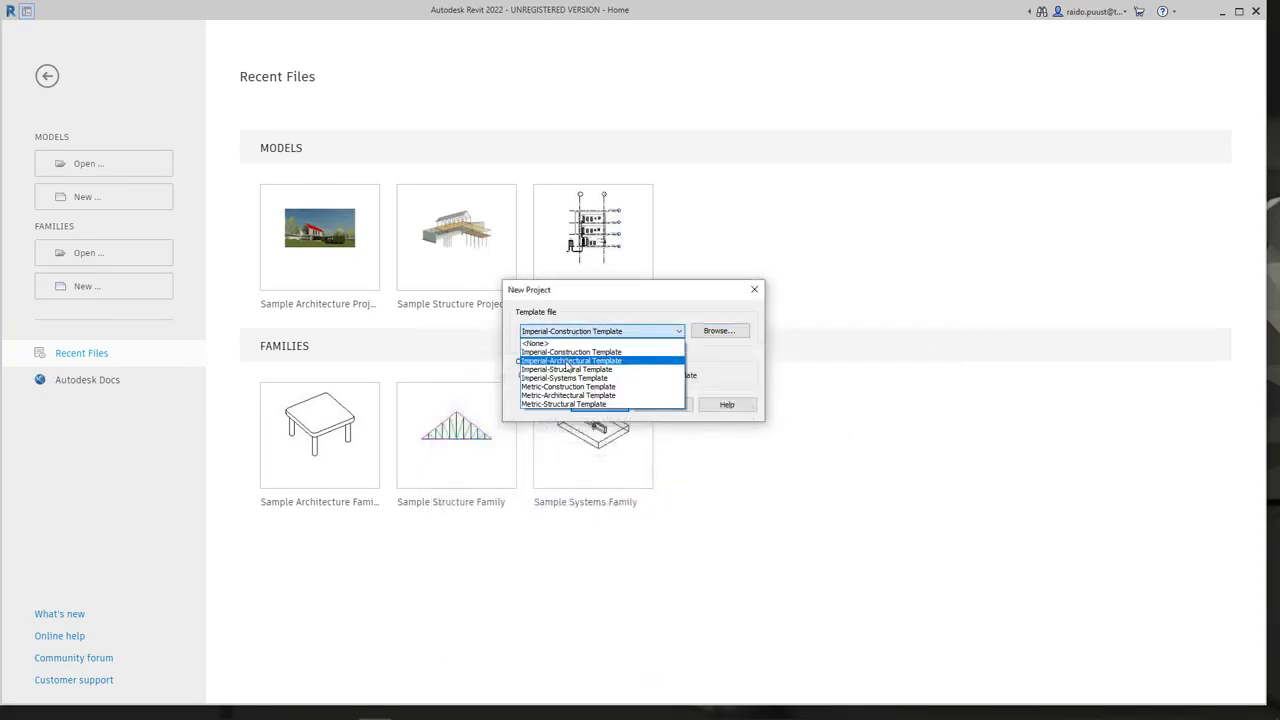
pyautogui.click(565, 358)
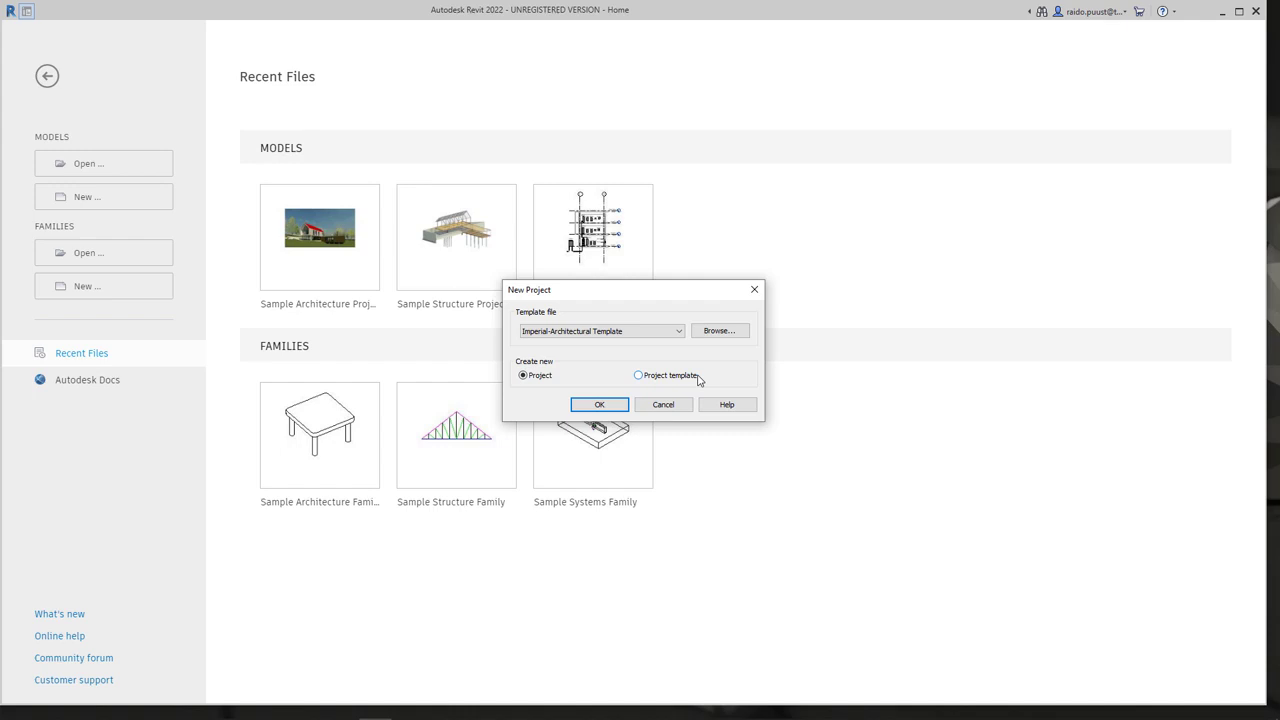
pyautogui.click(648, 335)
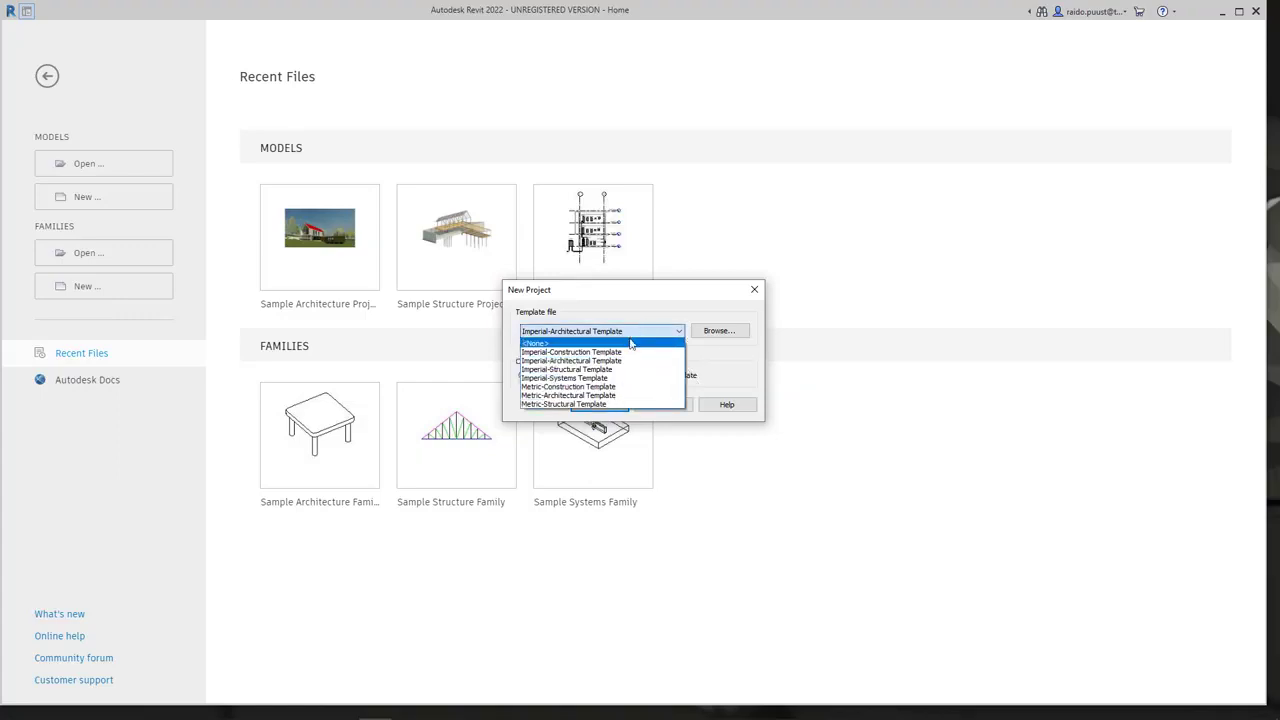
pyautogui.click(633, 334)
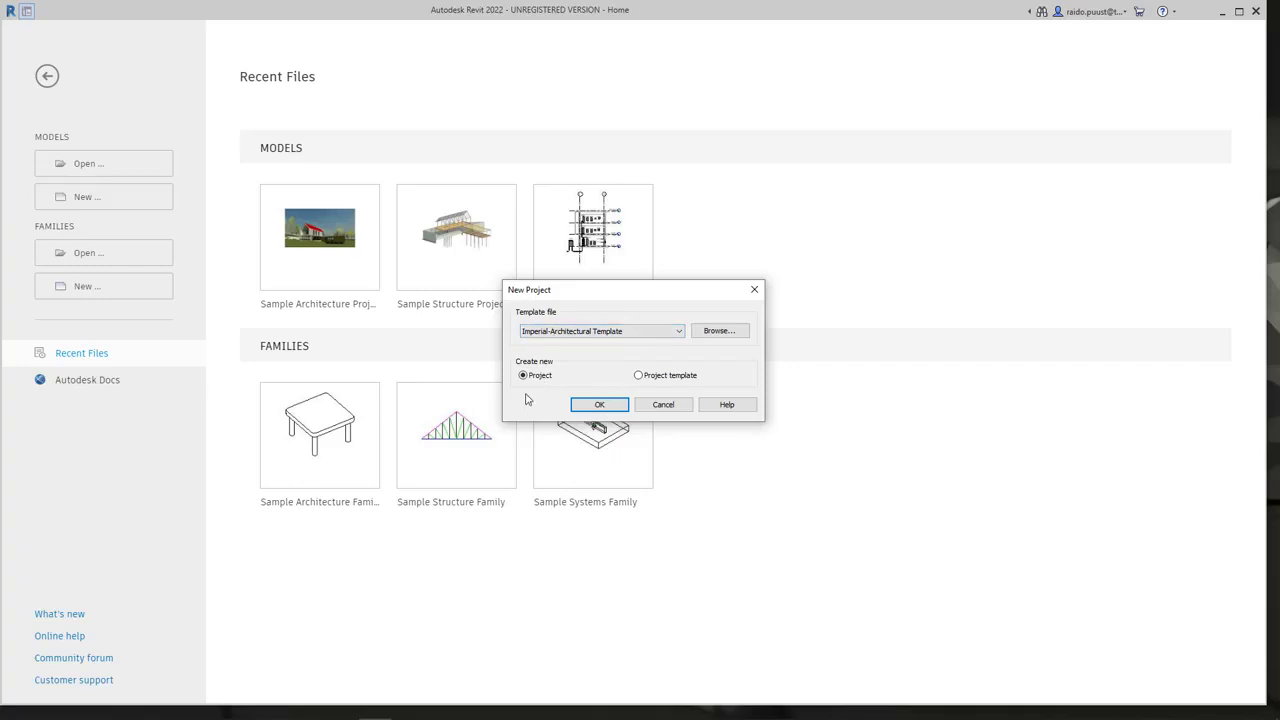
pyautogui.click(598, 405)
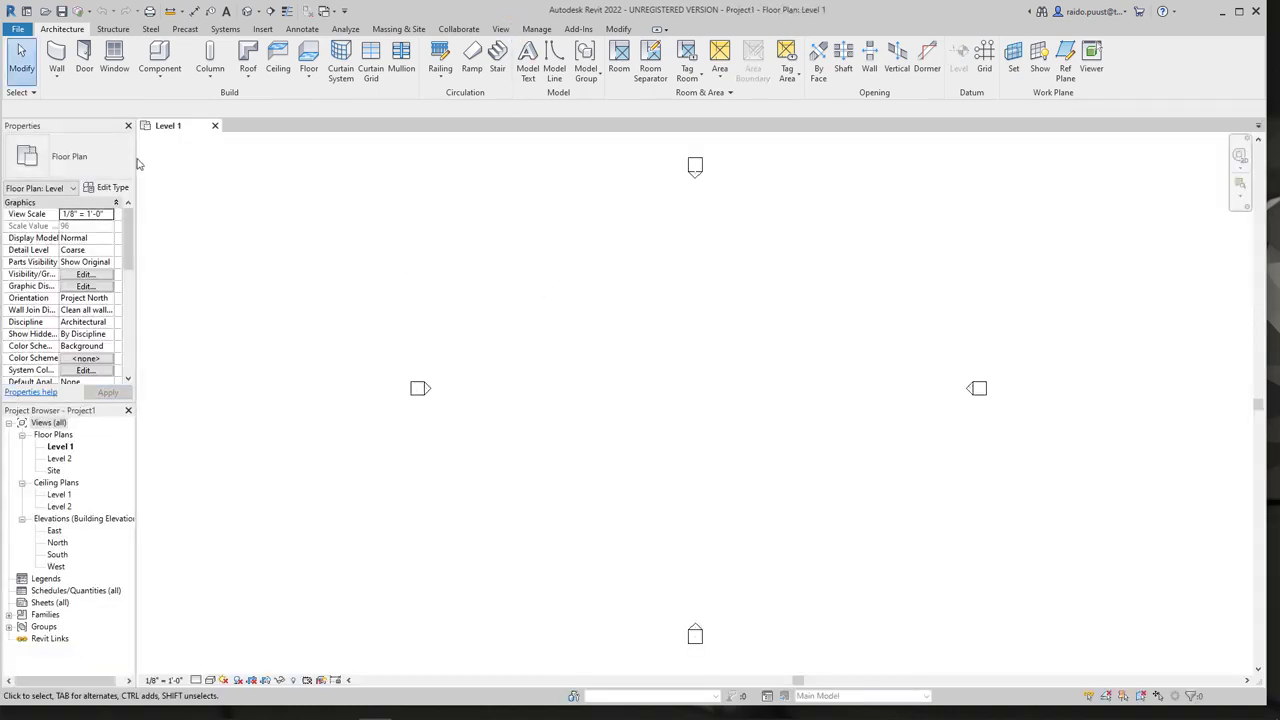
pyautogui.moveTo(136, 164); pyautogui.dragTo(181, 172)
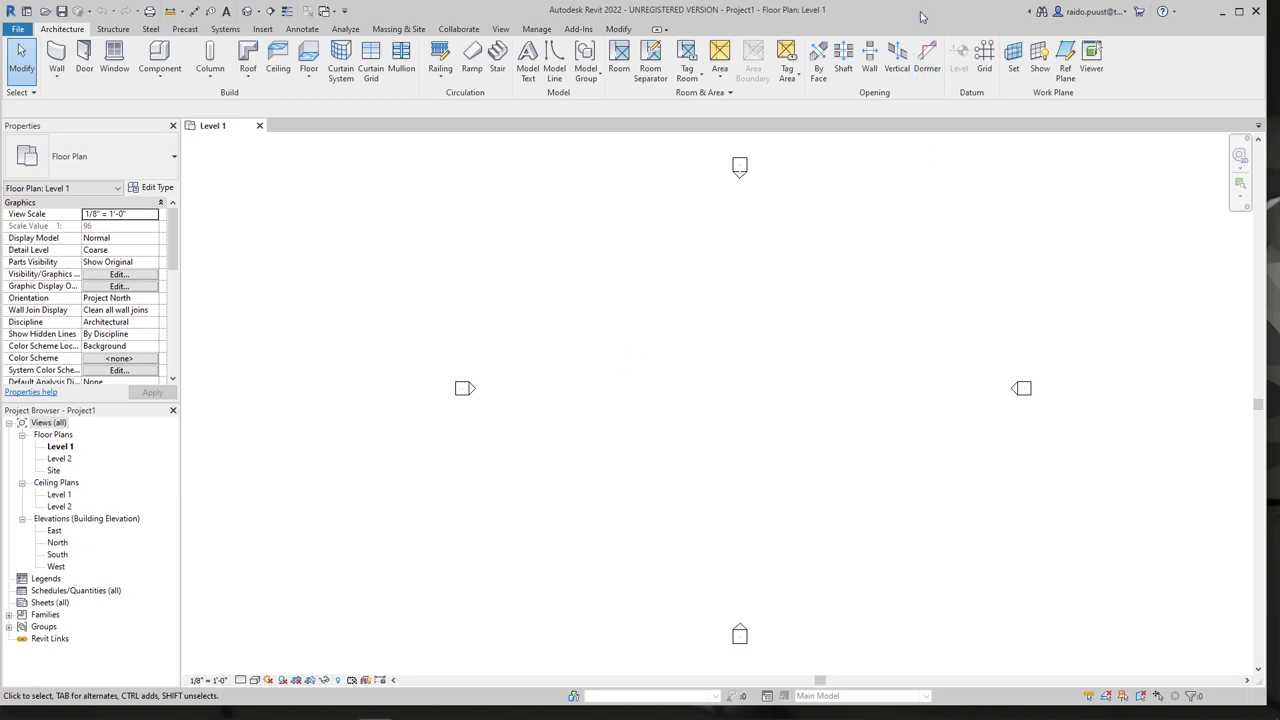
# Open the License Manager and start activating Autodesk Revit 2022 with a serial number
pyautogui.click(1123, 14)
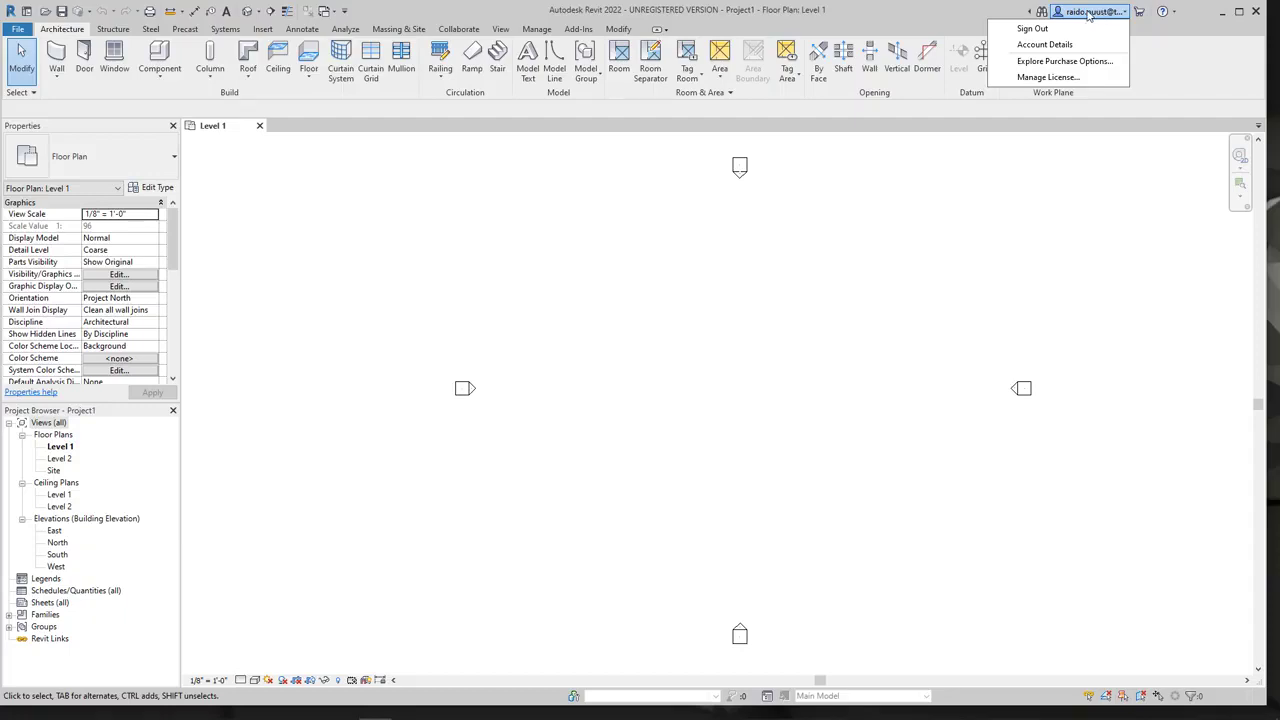
pyautogui.click(1076, 79)
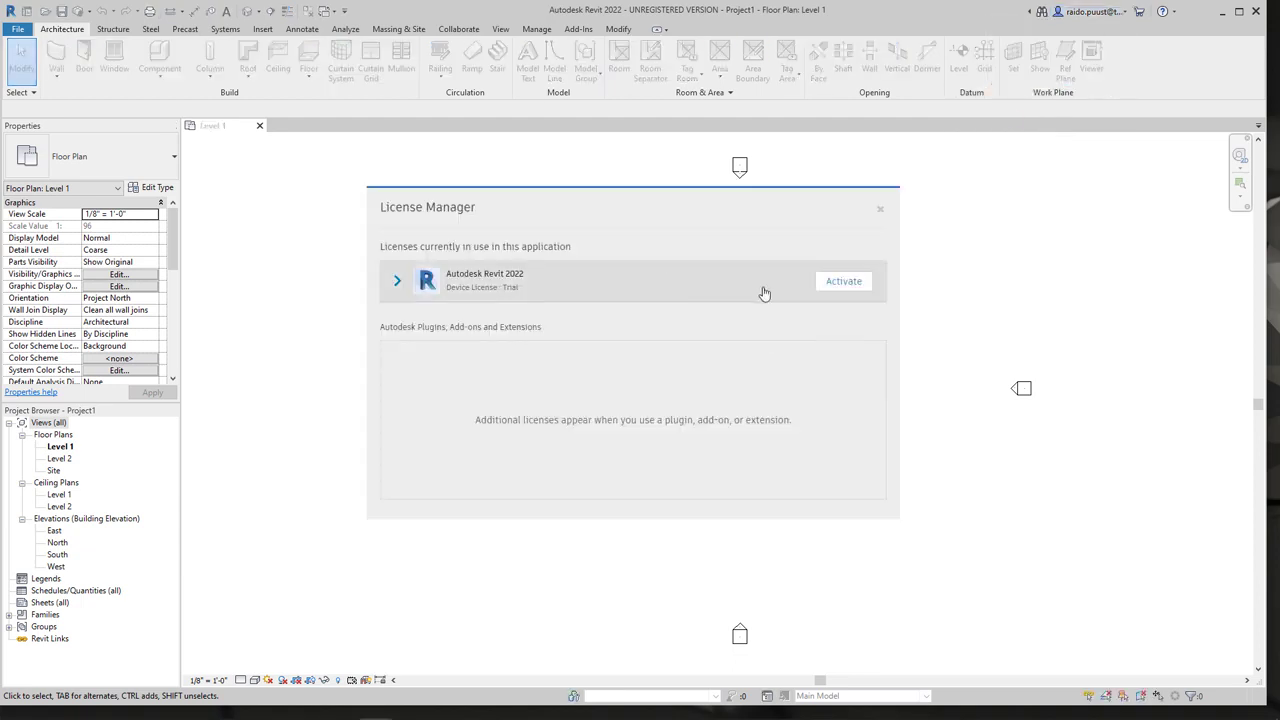
pyautogui.click(843, 282)
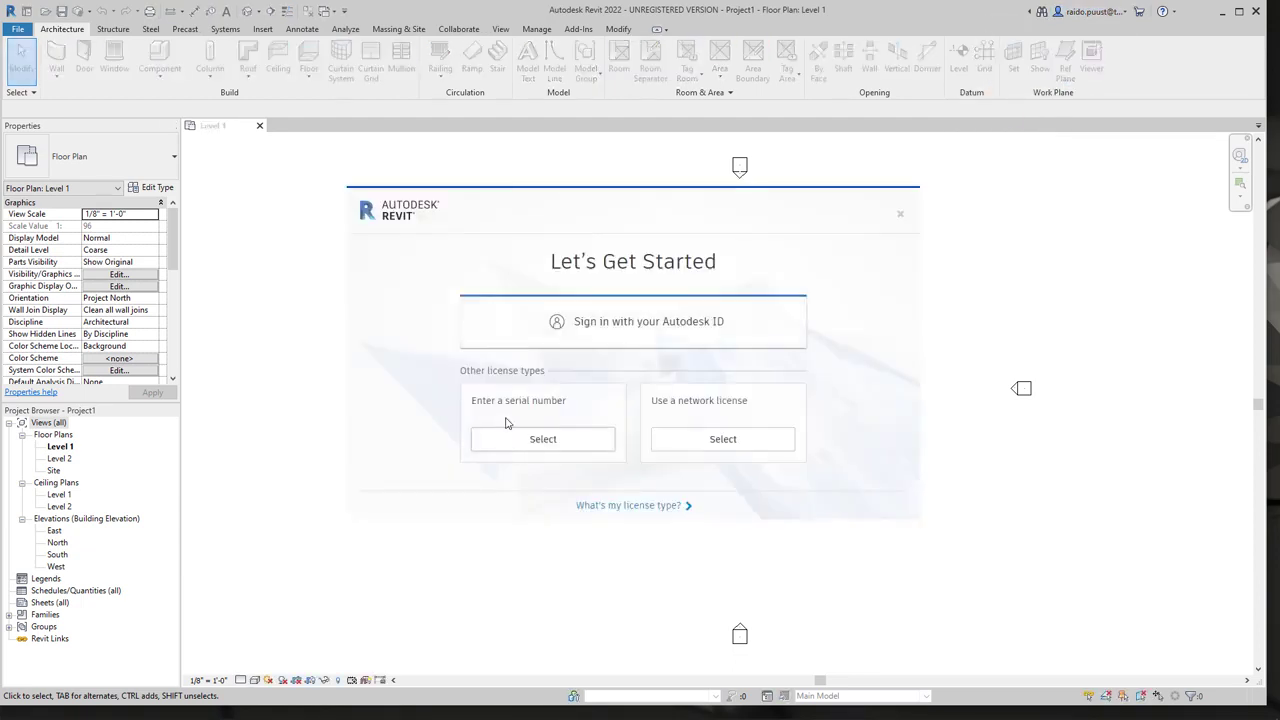
pyautogui.click(548, 440)
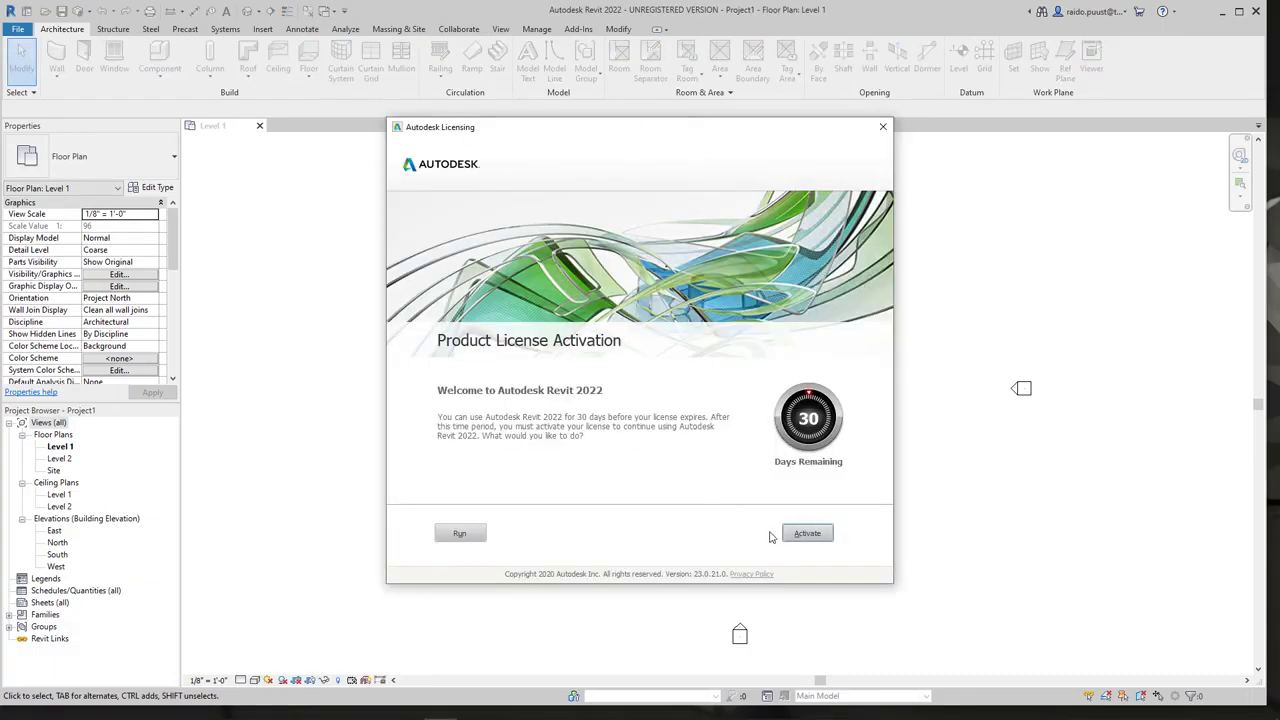
pyautogui.click(807, 534)
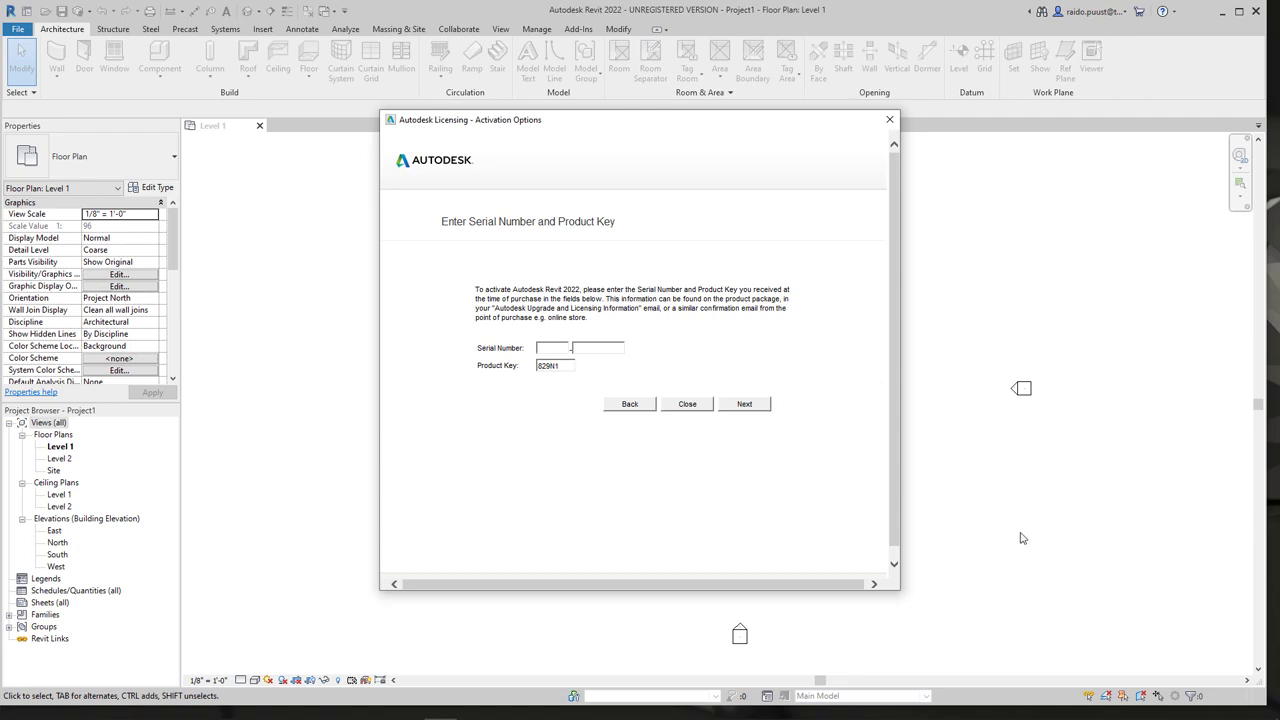
# Switch to the Autodesk desktop app and find the Revit 2022 entry with its serial number among the products and tools
pyautogui.click(1082, 710)
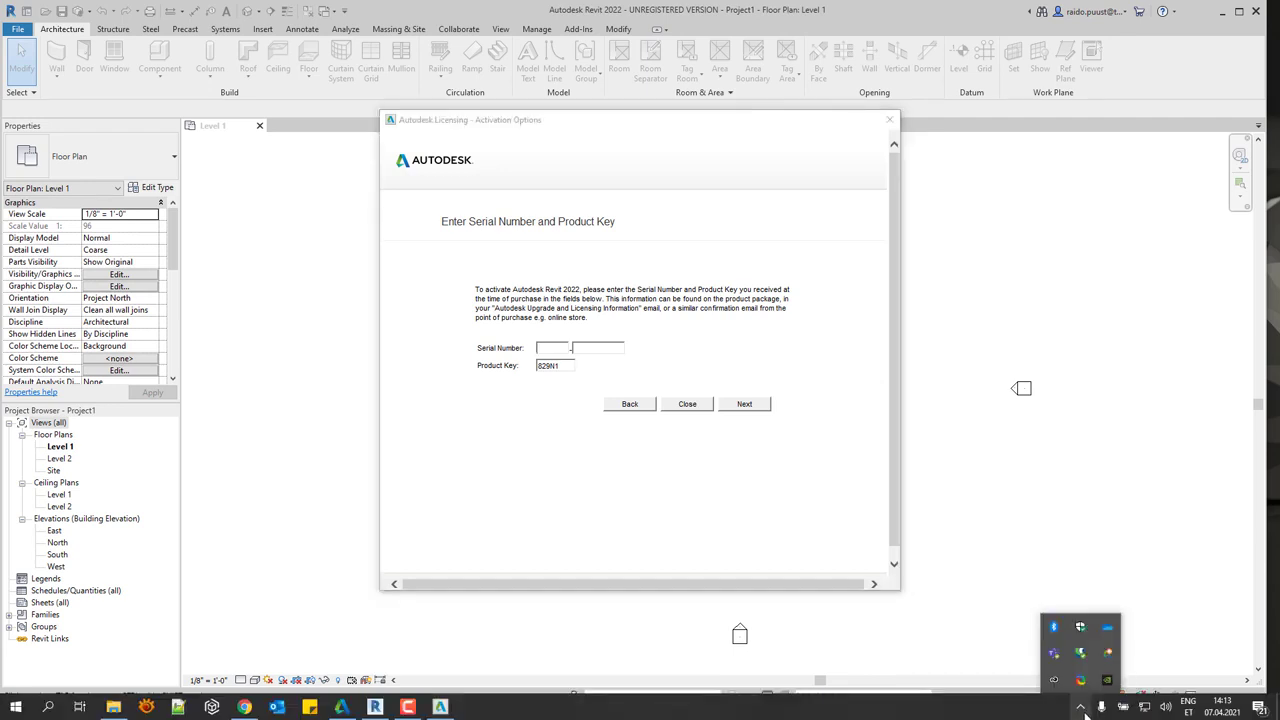
pyautogui.click(1108, 657)
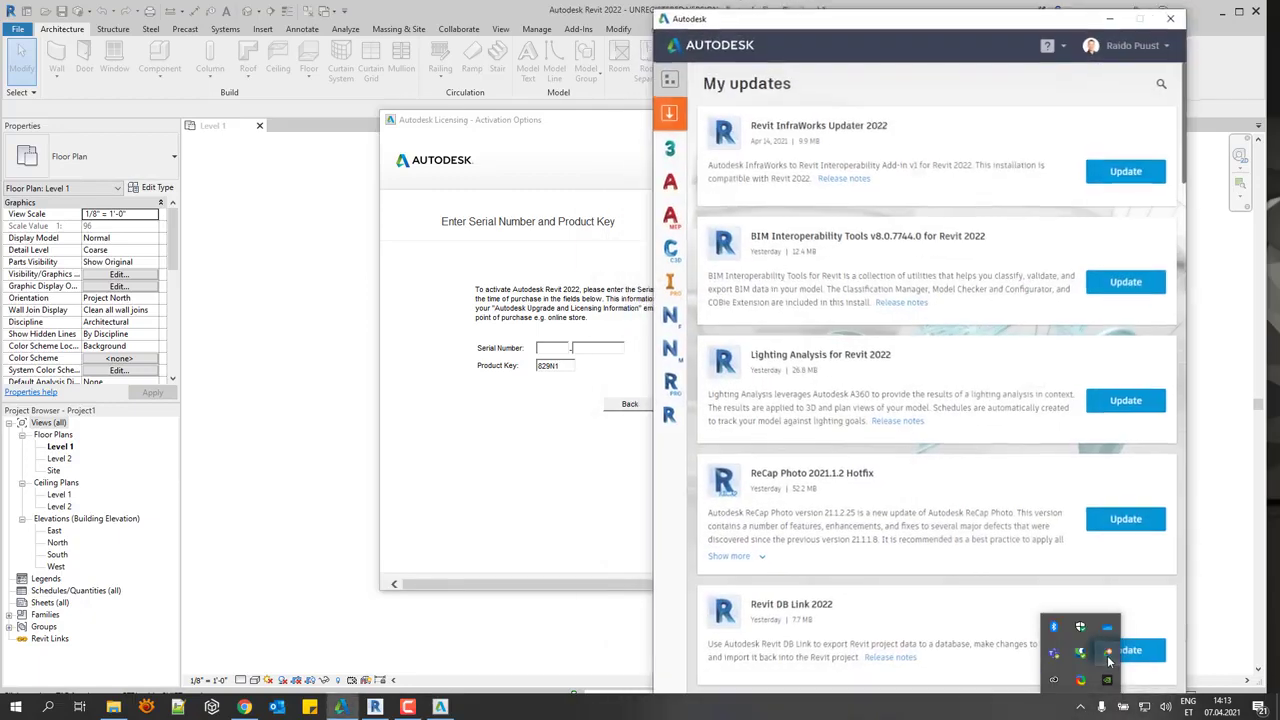
pyautogui.click(670, 80)
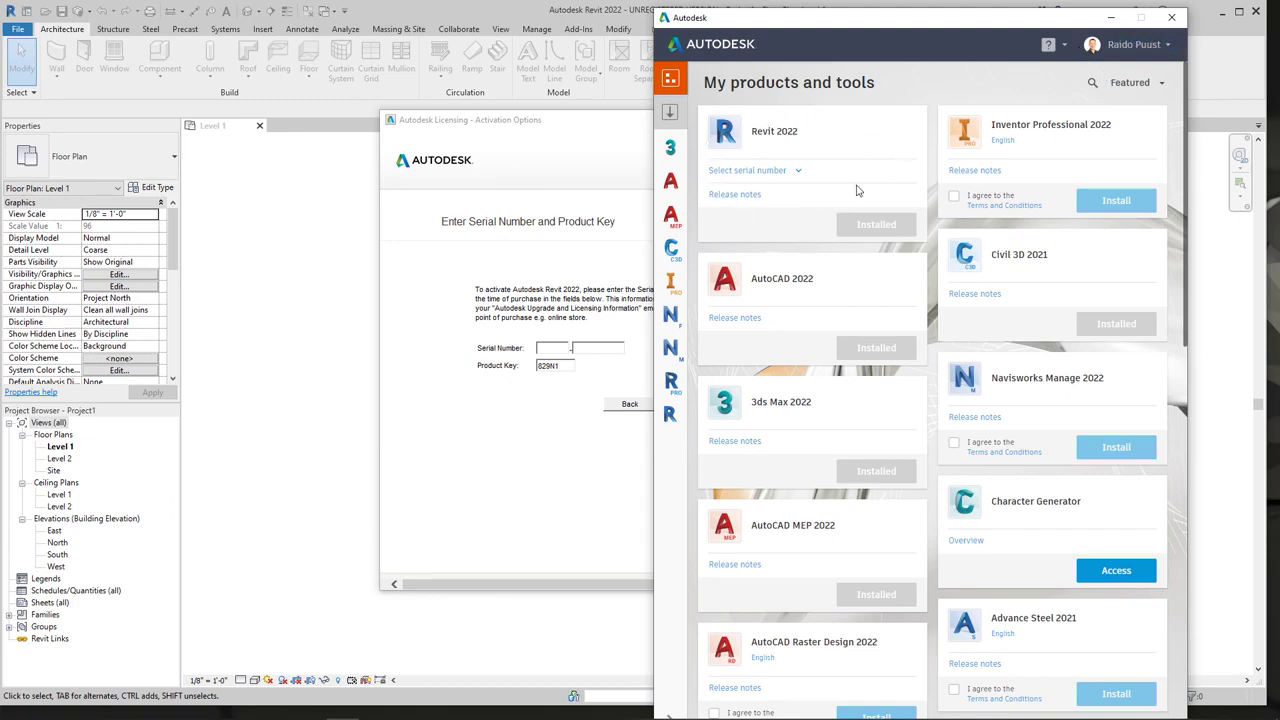
pyautogui.moveTo(935, 19); pyautogui.dragTo(939, 50)
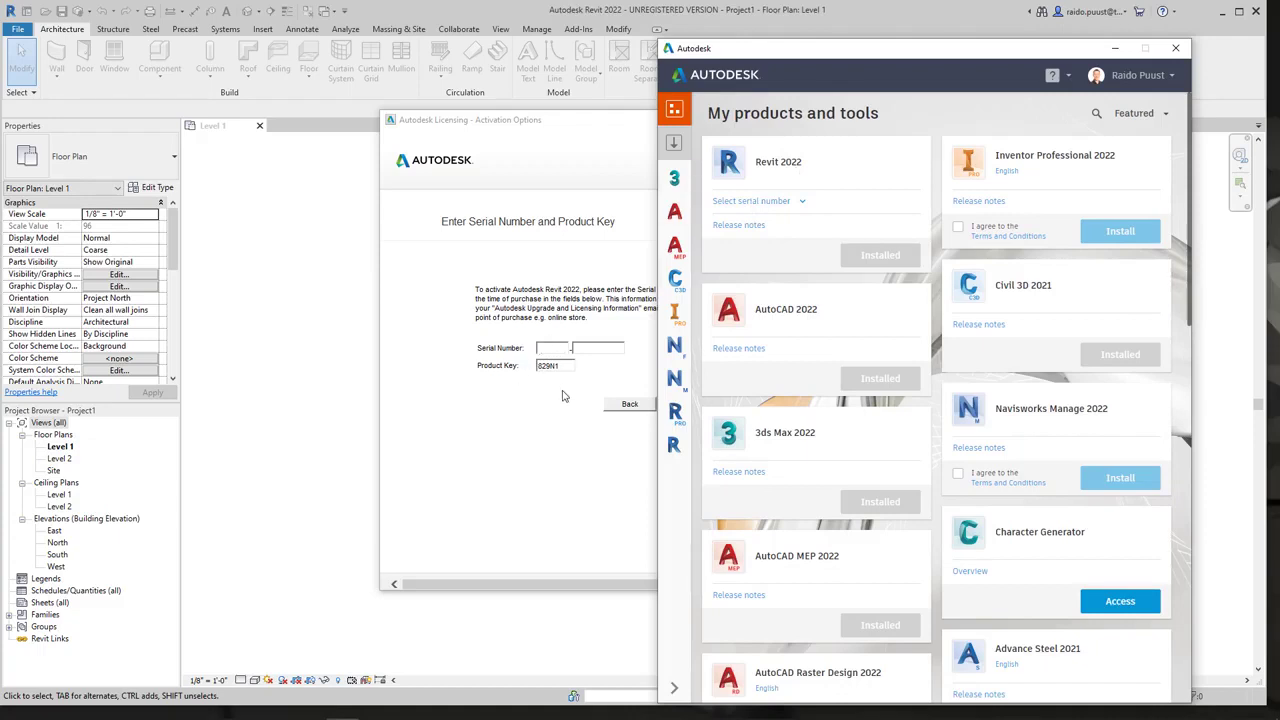
# Enter the Revit 2022 serial number in the activation form, submit it and finish the activation
pyautogui.click(901, 5)
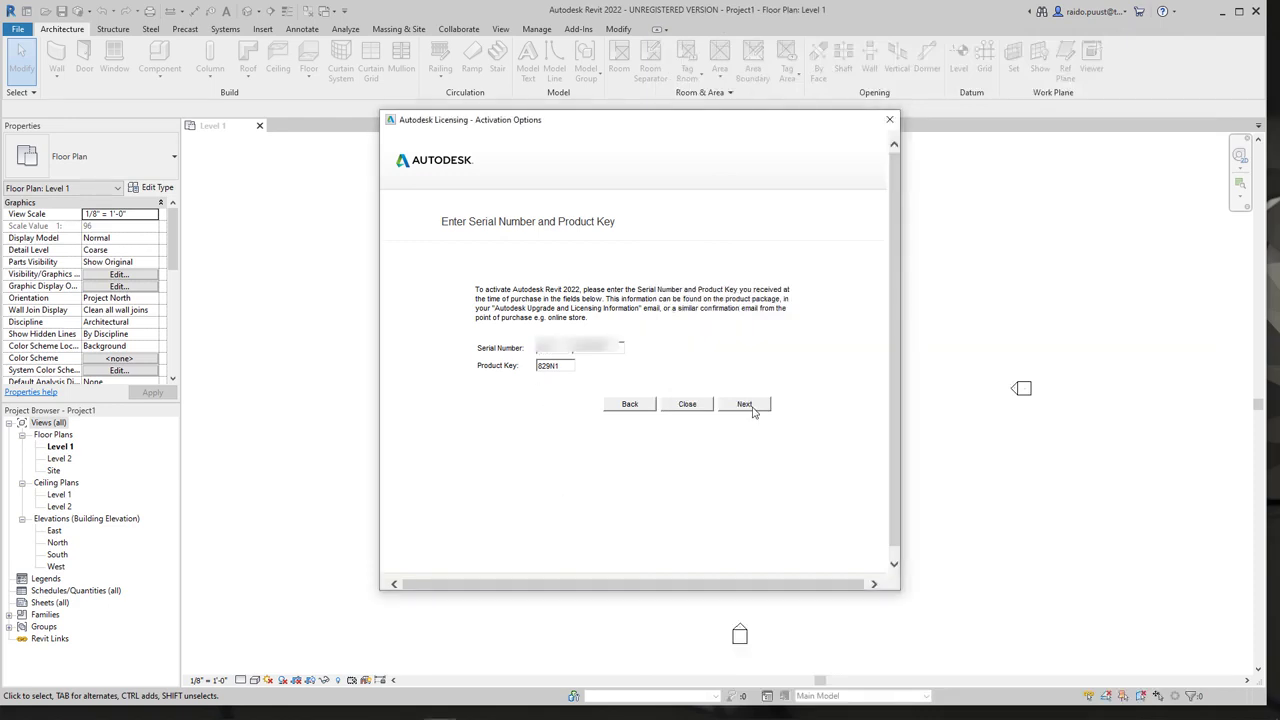
pyautogui.click(745, 404)
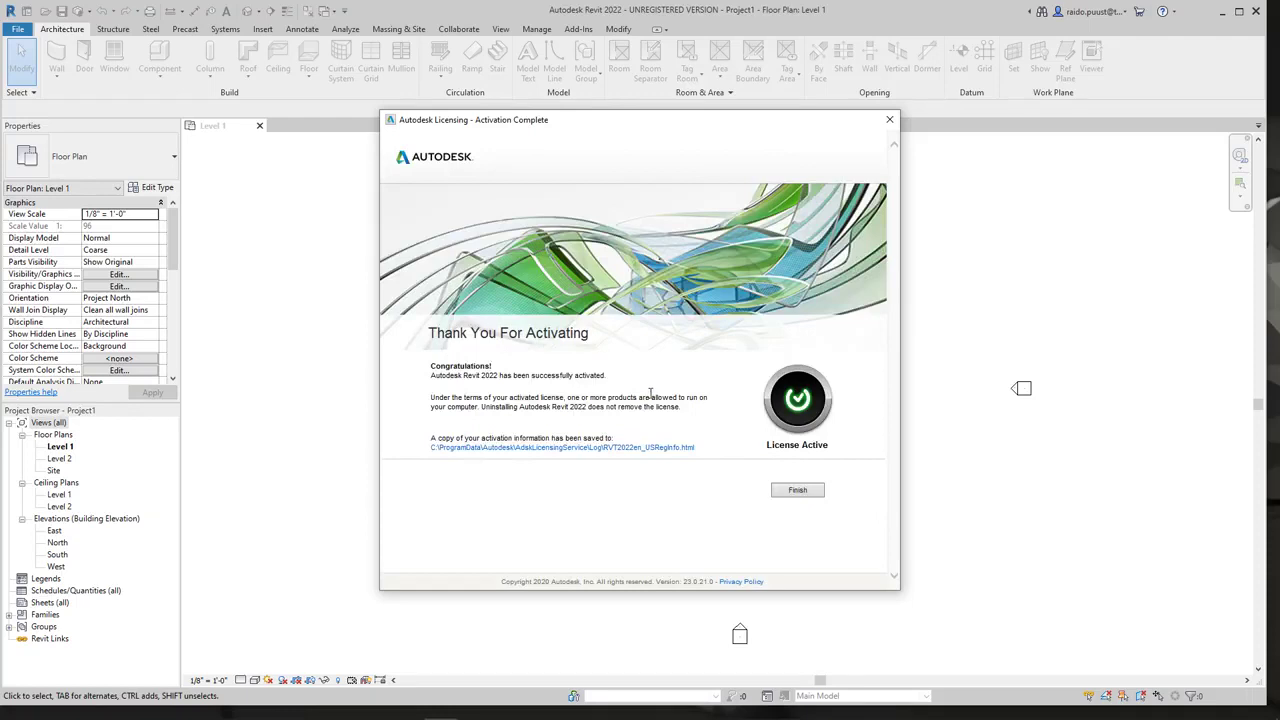
pyautogui.click(805, 489)
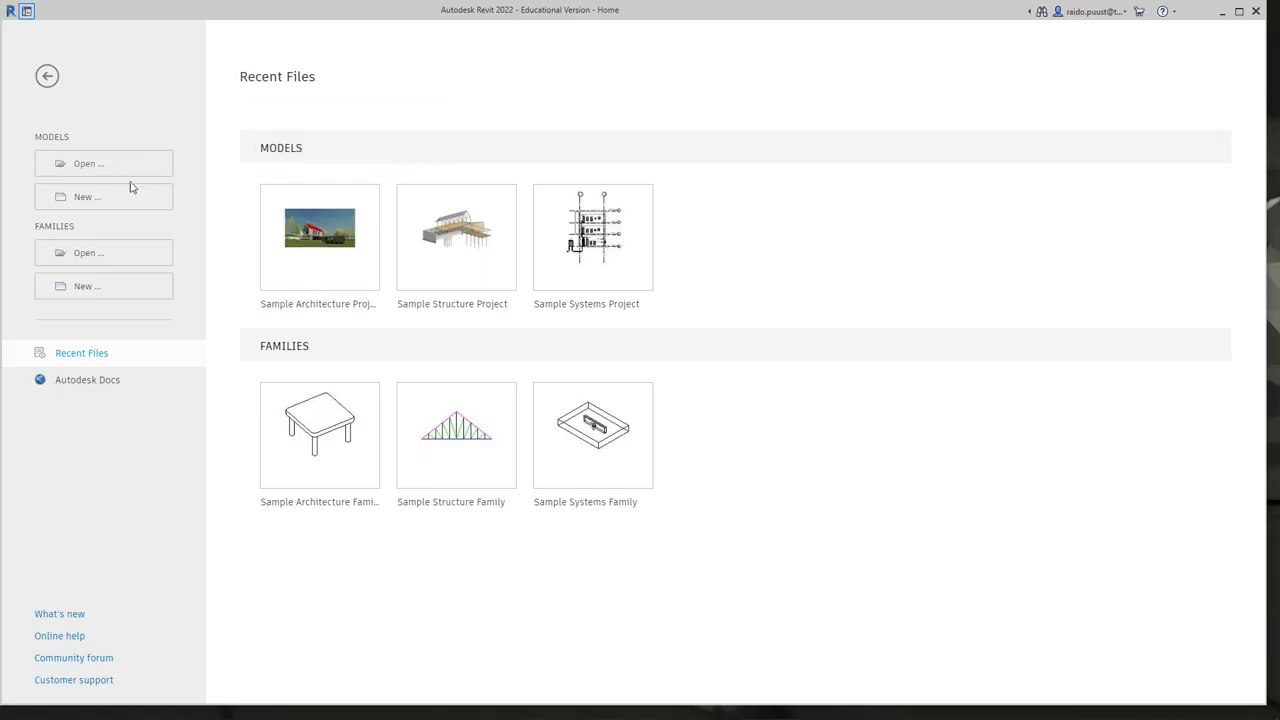
# Create a new project from an imperial template to check the activated Revit, and close the program
pyautogui.click(80, 196)
pyautogui.click(590, 331)
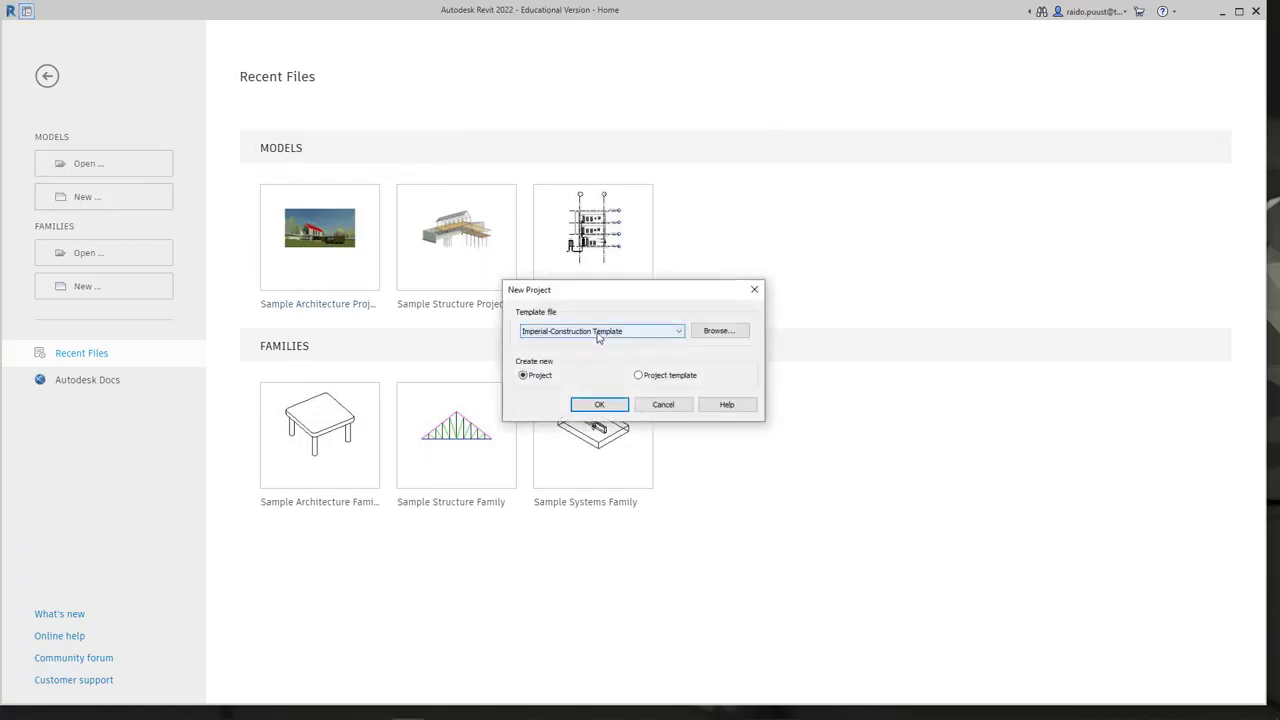
pyautogui.click(549, 383)
pyautogui.click(597, 403)
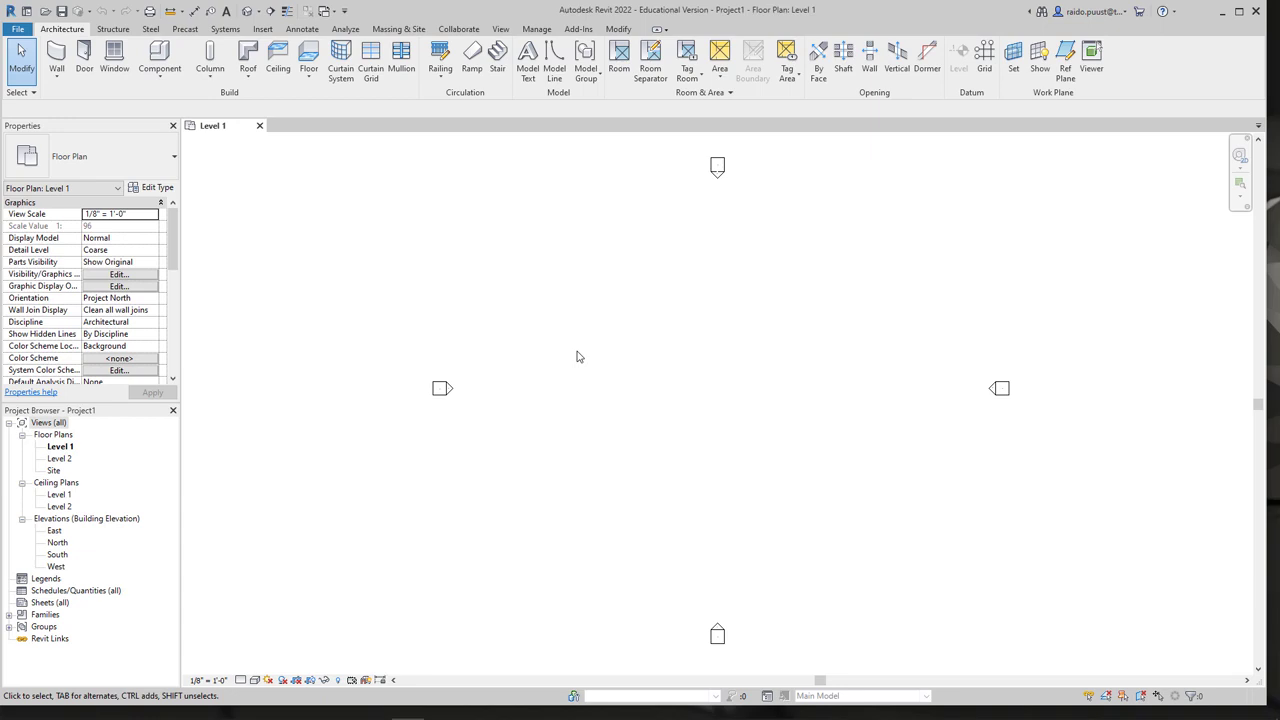
pyautogui.click(1256, 12)
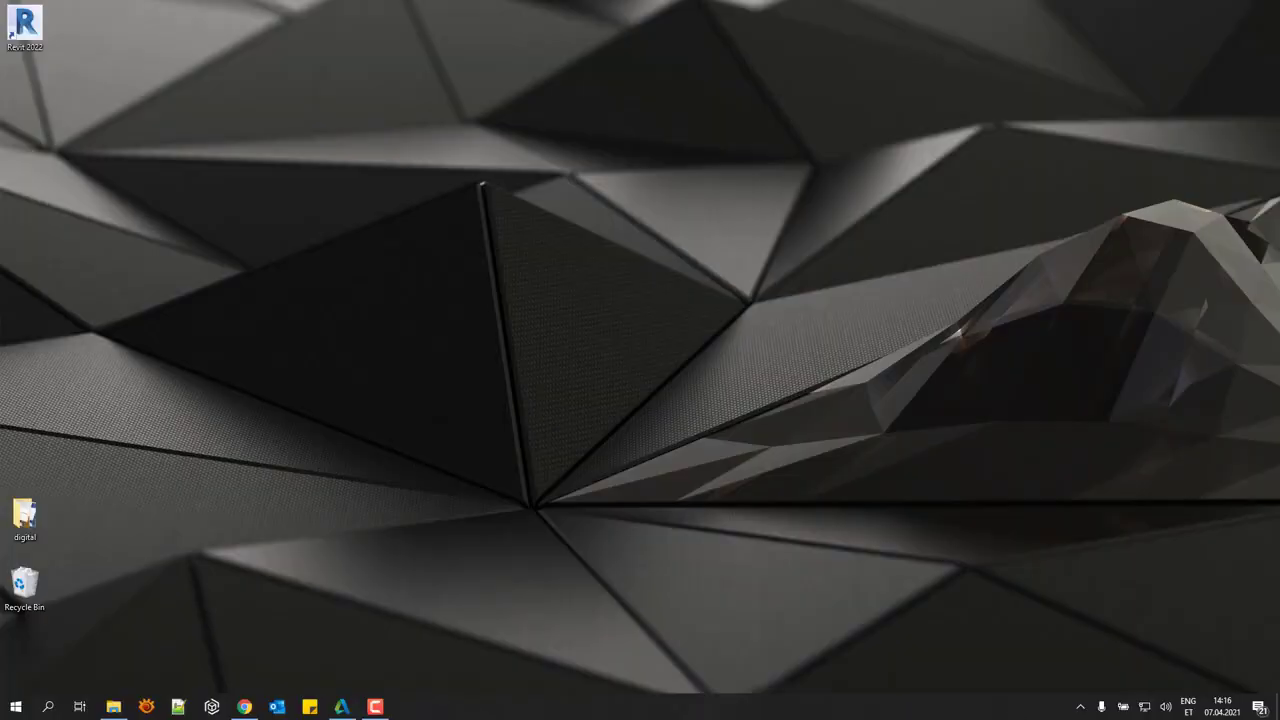
# Install the BIM Interoperability Tools v8.0.7744.0 for Revit 2022 update through the Autodesk desktop app, and close the app
pyautogui.click(1080, 707)
pyautogui.click(1080, 655)
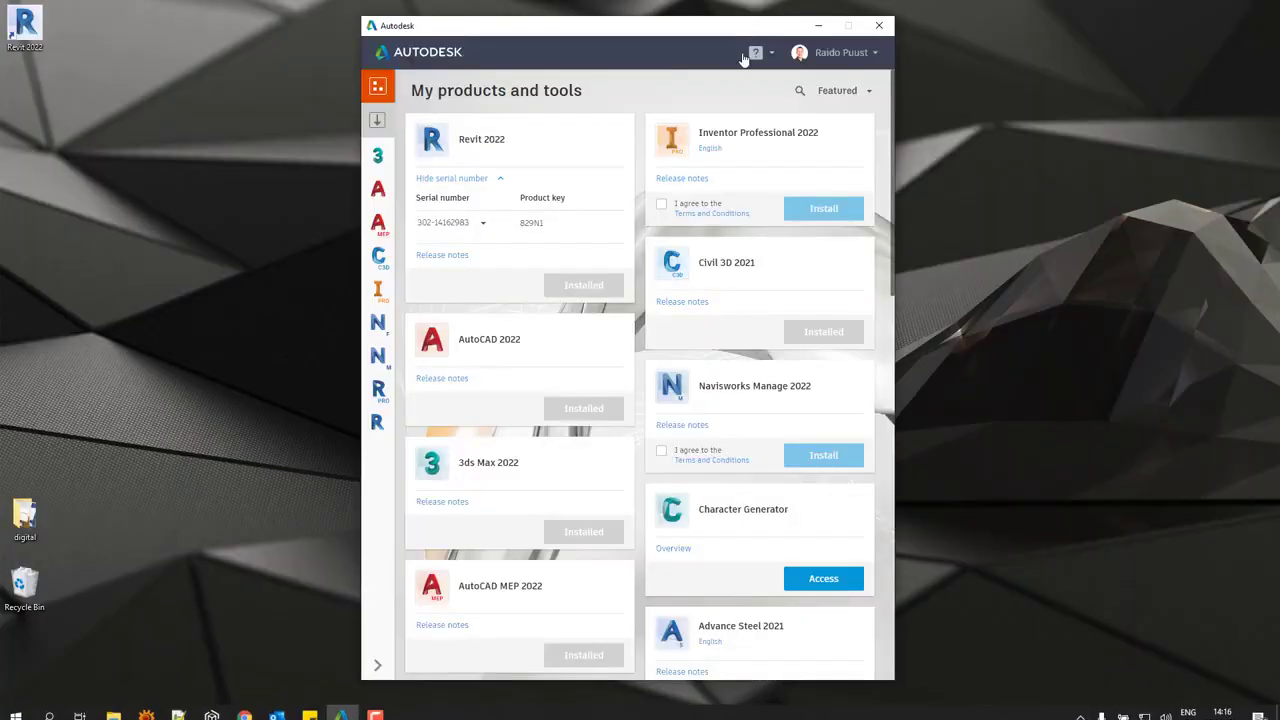
pyautogui.click(375, 123)
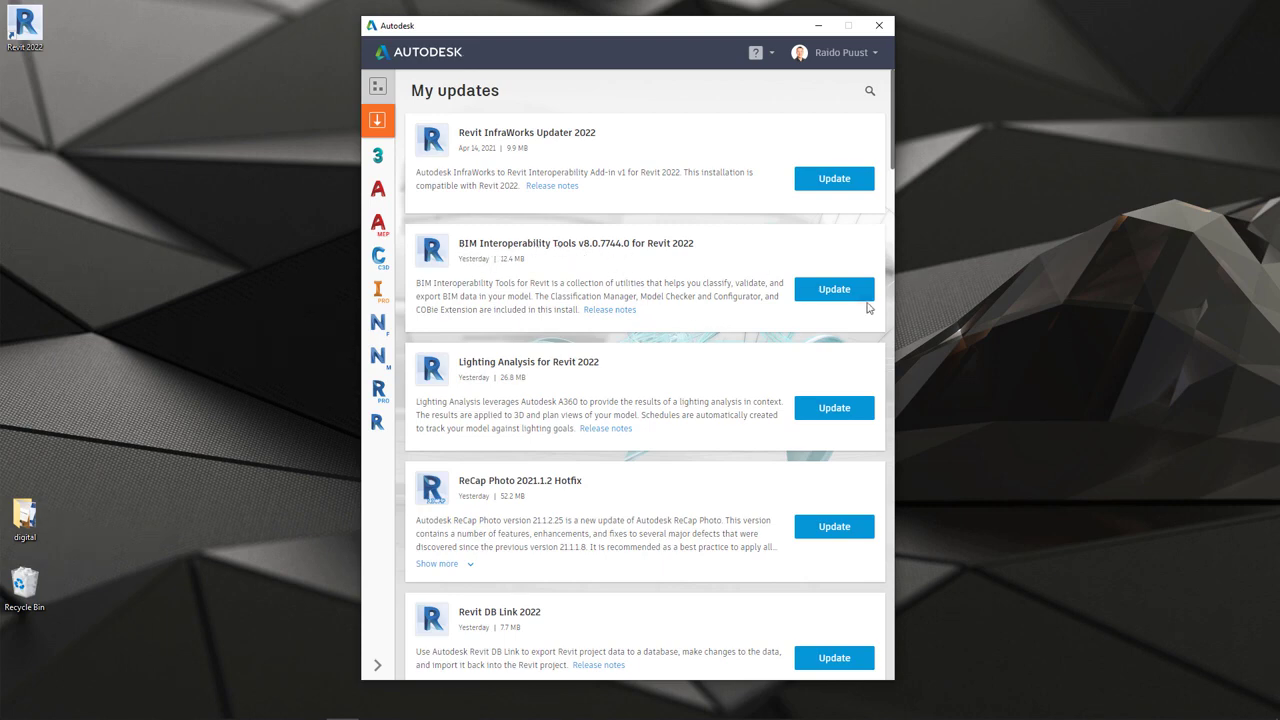
pyautogui.click(836, 292)
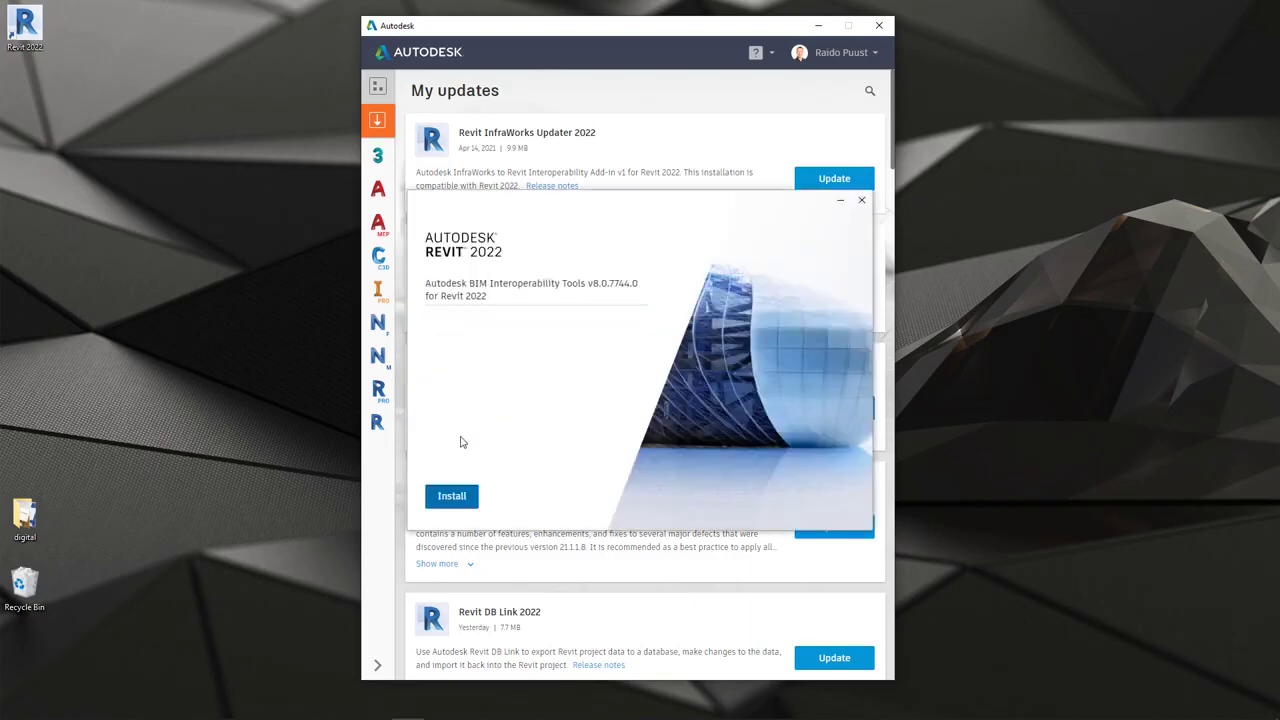
pyautogui.click(446, 494)
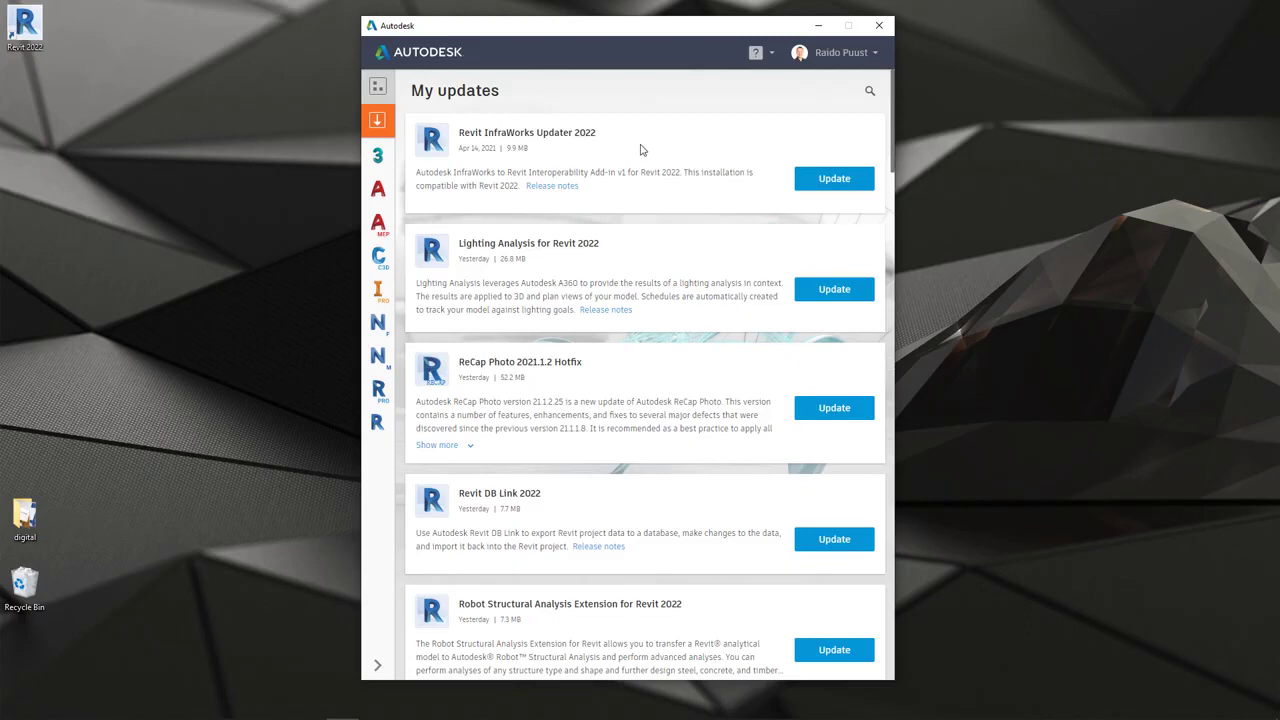
pyautogui.click(878, 25)
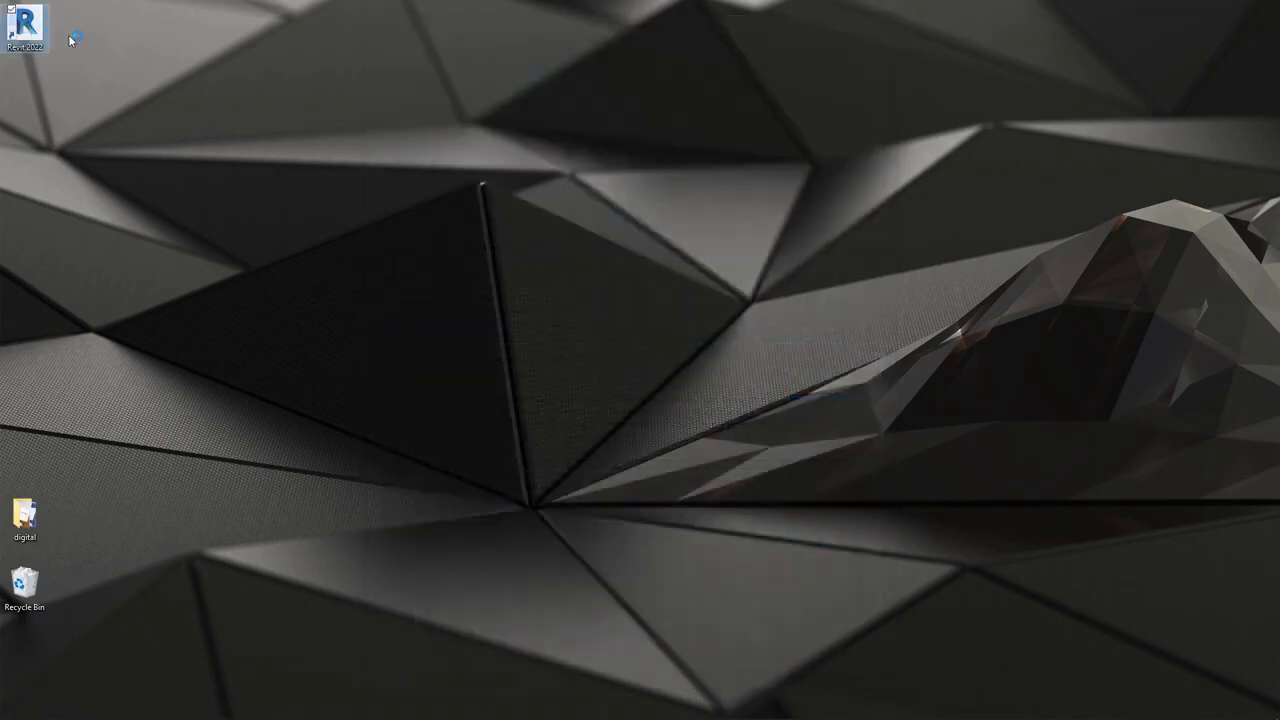
# Start Revit 2022 with a new project from the Imperial-Construction Template and view the BIM Interoperability Tools commands before returning to the Architecture tools
pyautogui.doubleClick(42, 33)
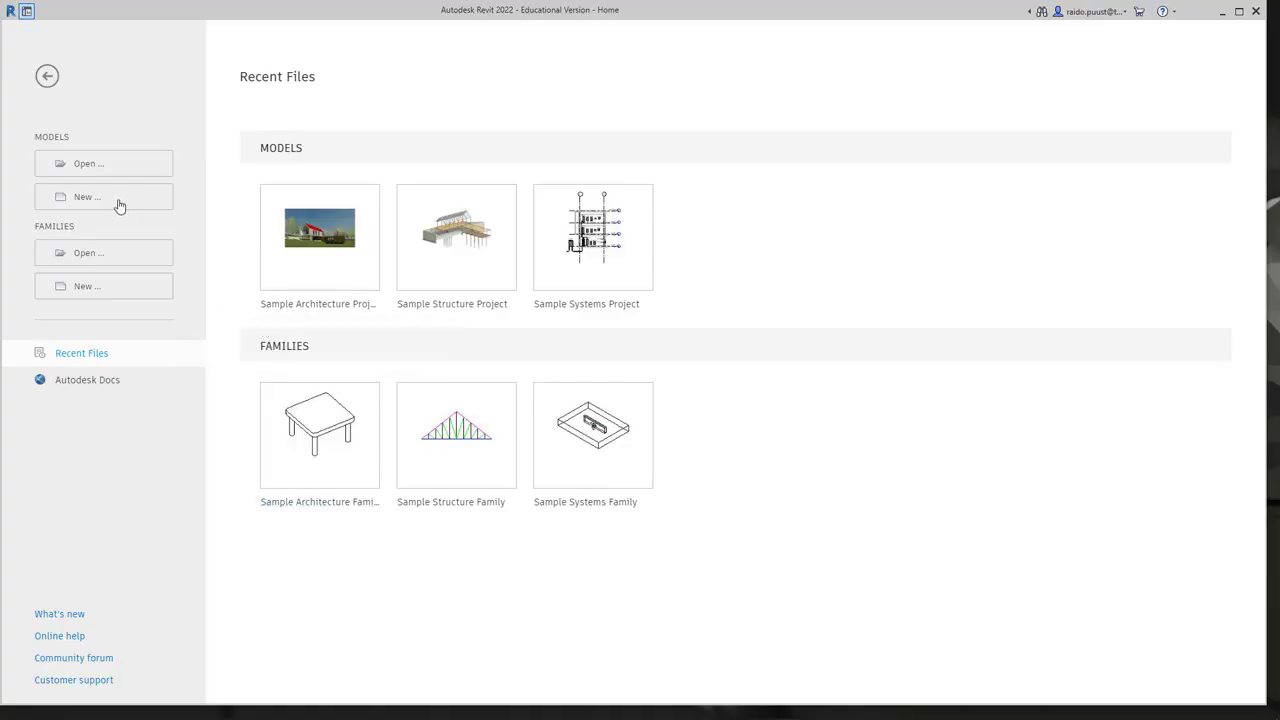
pyautogui.click(78, 200)
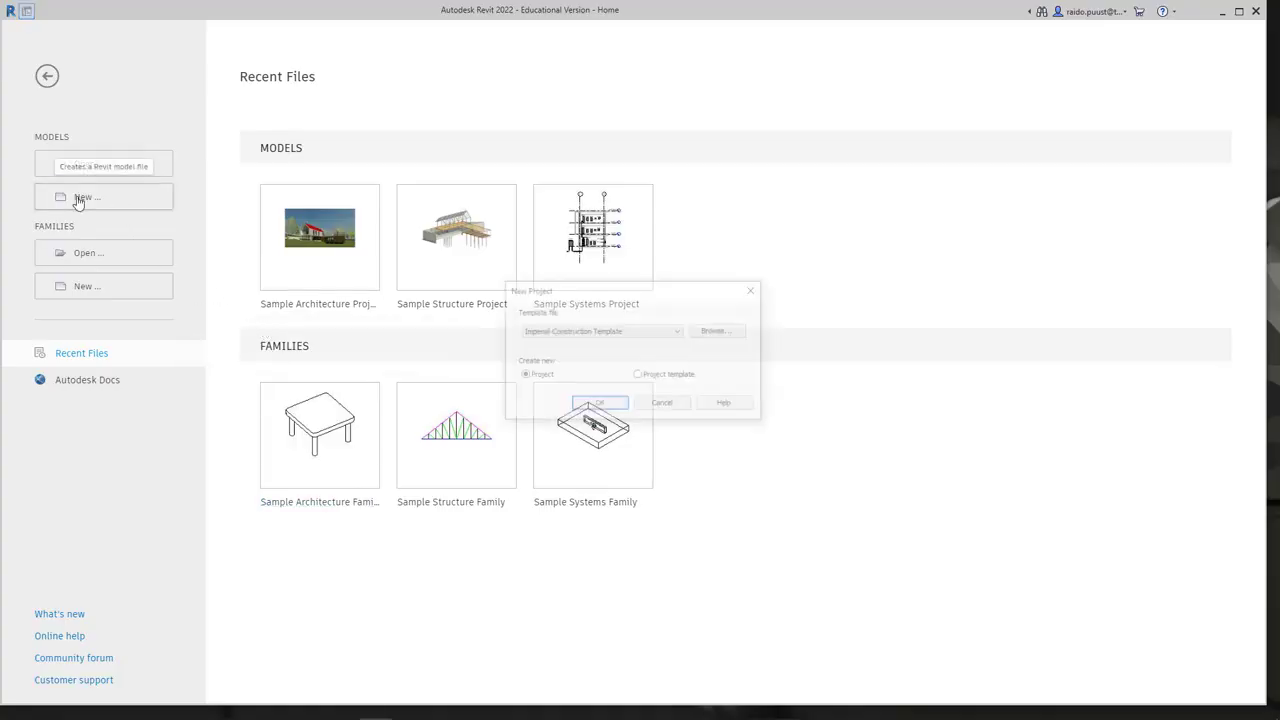
pyautogui.click(600, 403)
pyautogui.click(636, 29)
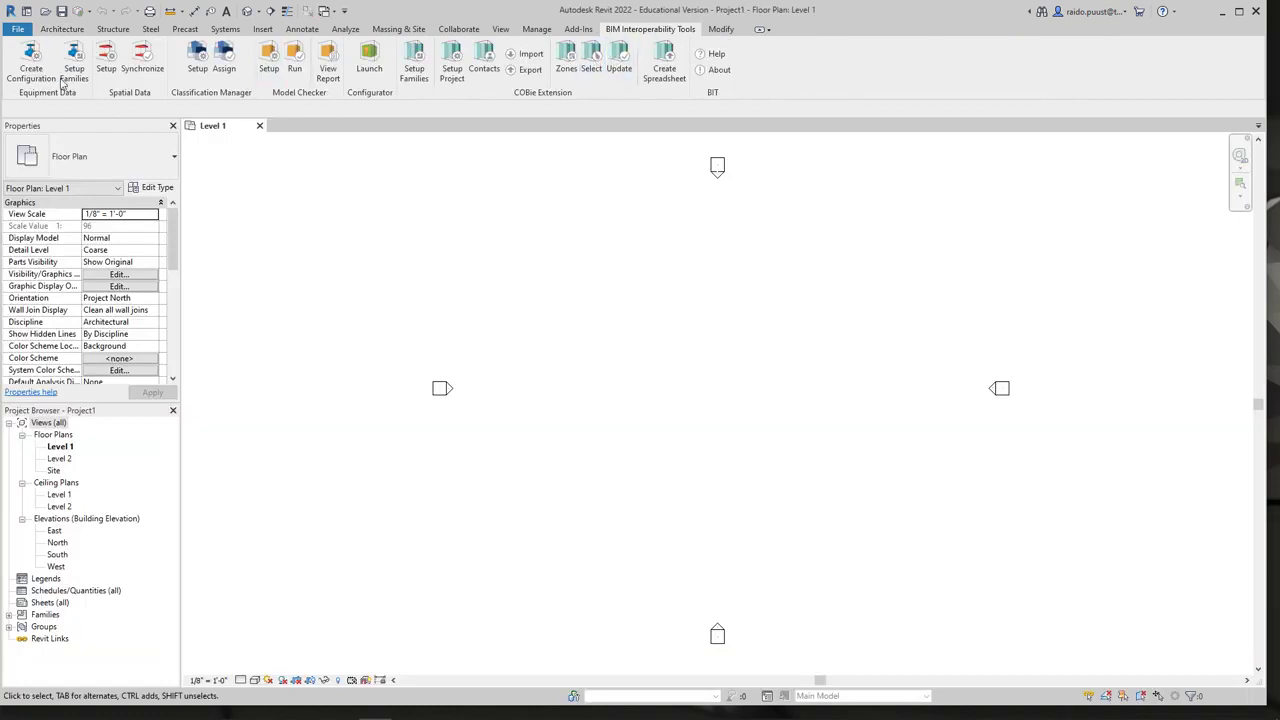
pyautogui.click(62, 30)
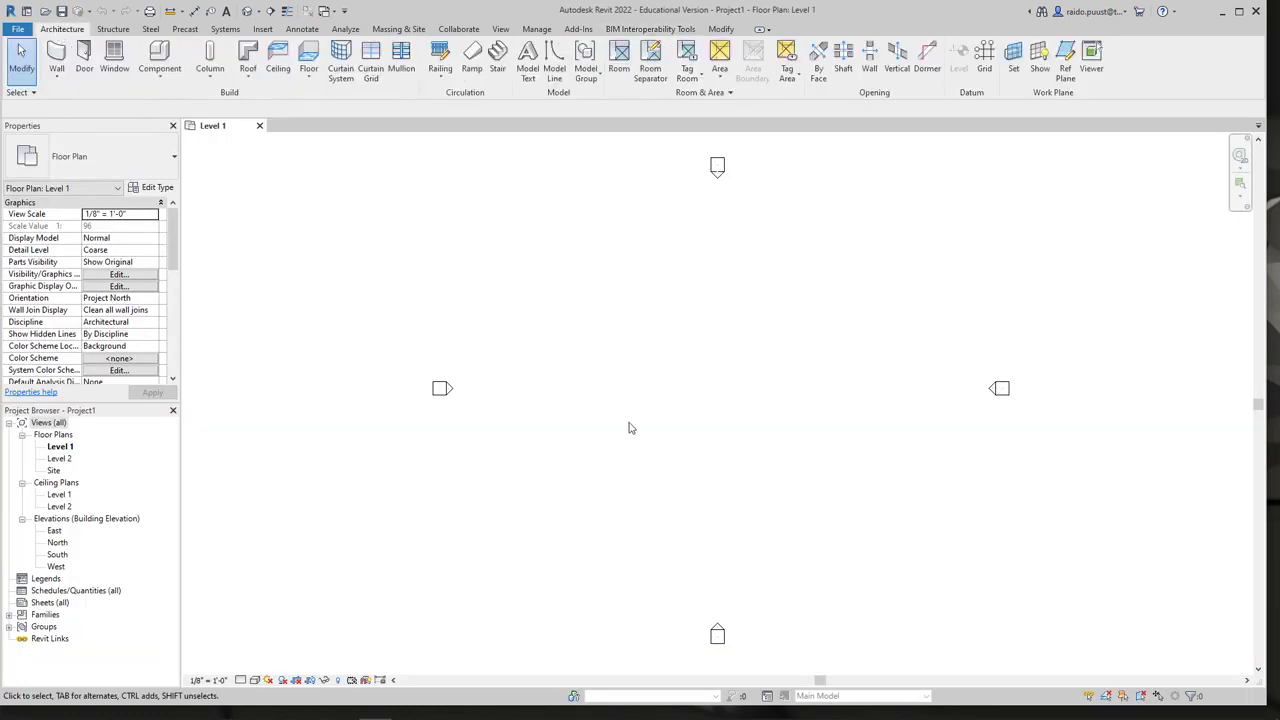